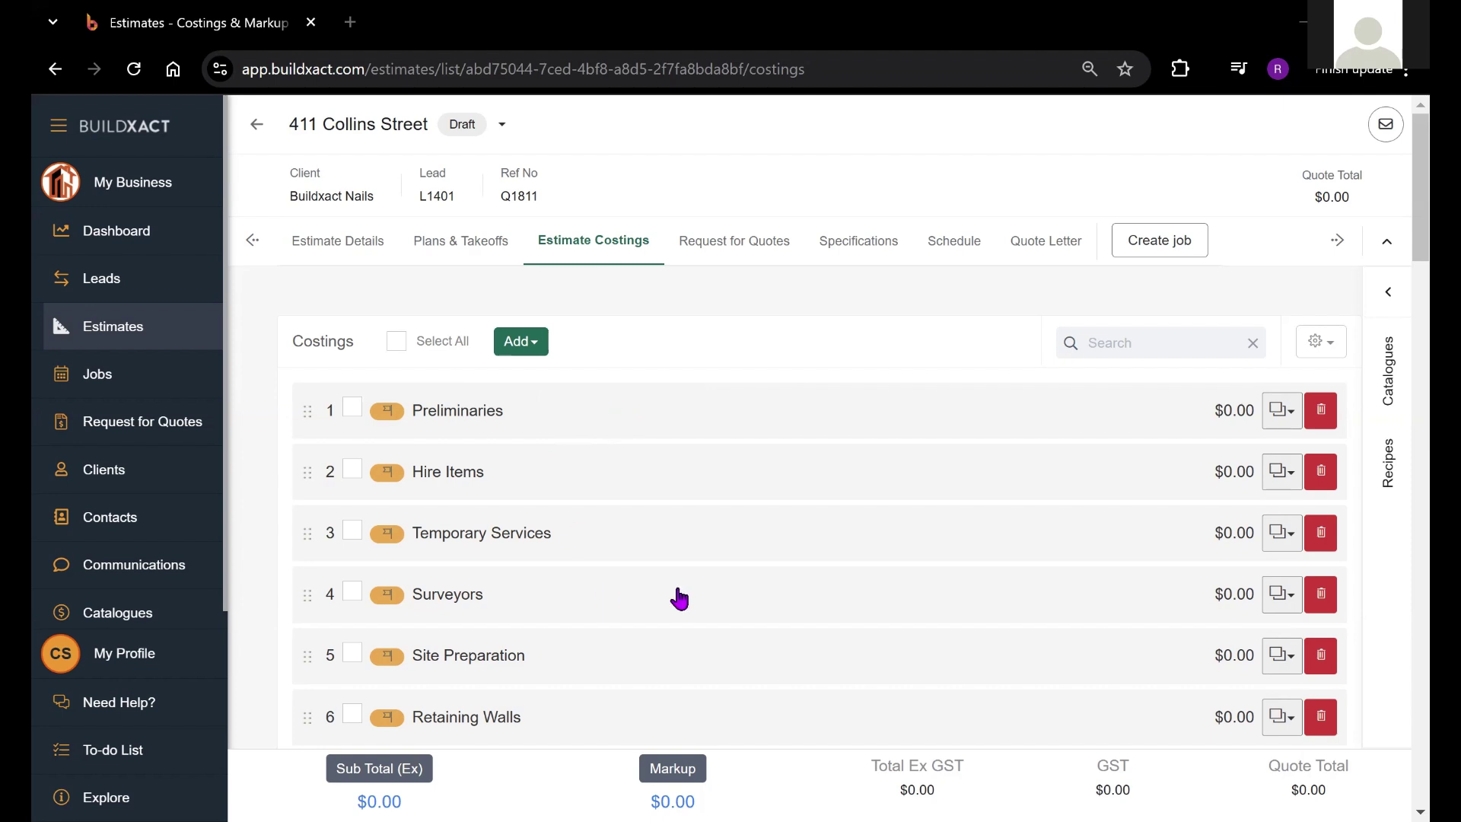
# Scroll through the new-estimate template cards, then return to the Estimates list without creating one.
pyautogui.click(145, 334)
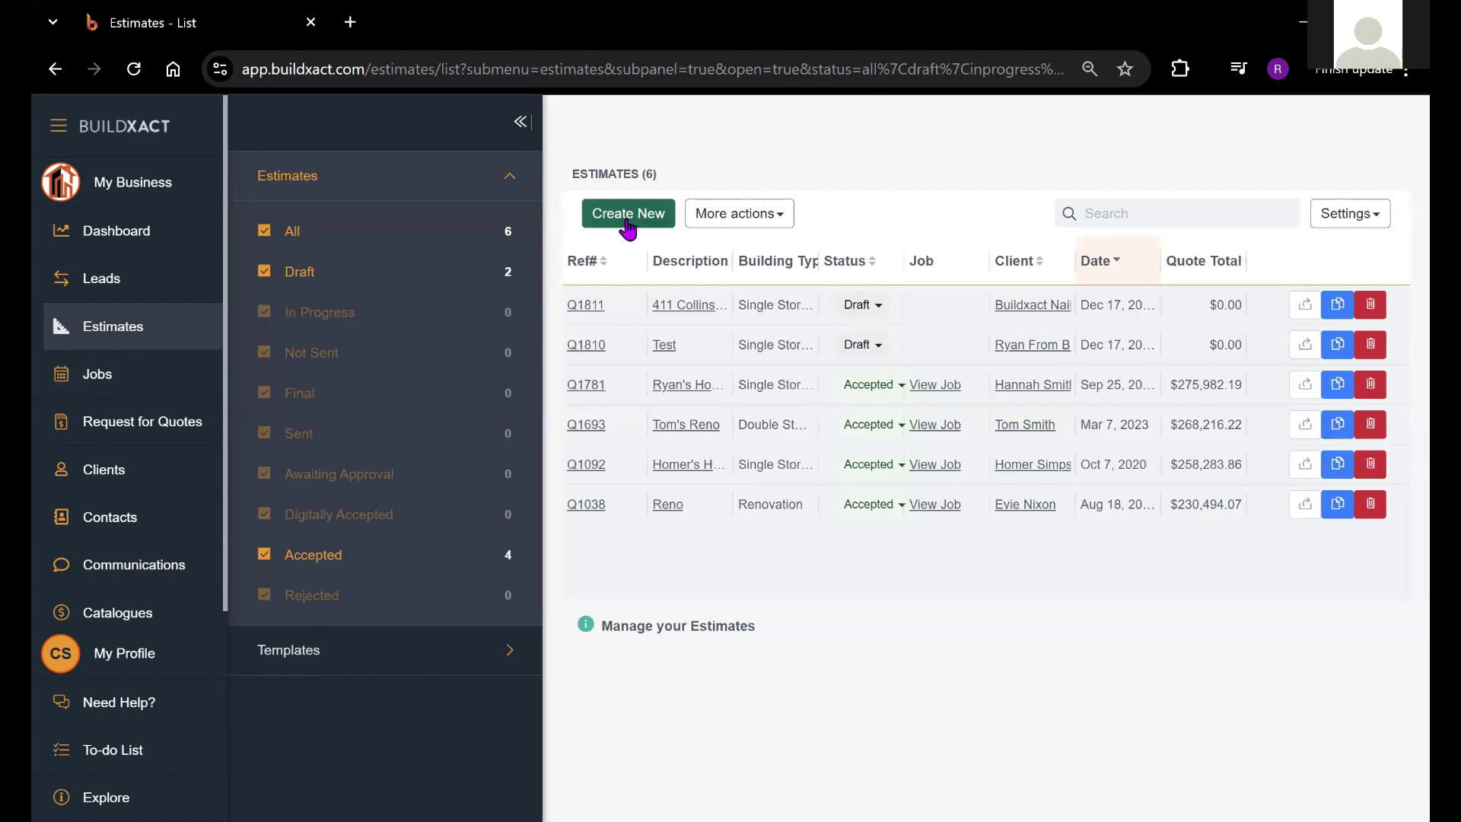
pyautogui.click(628, 226)
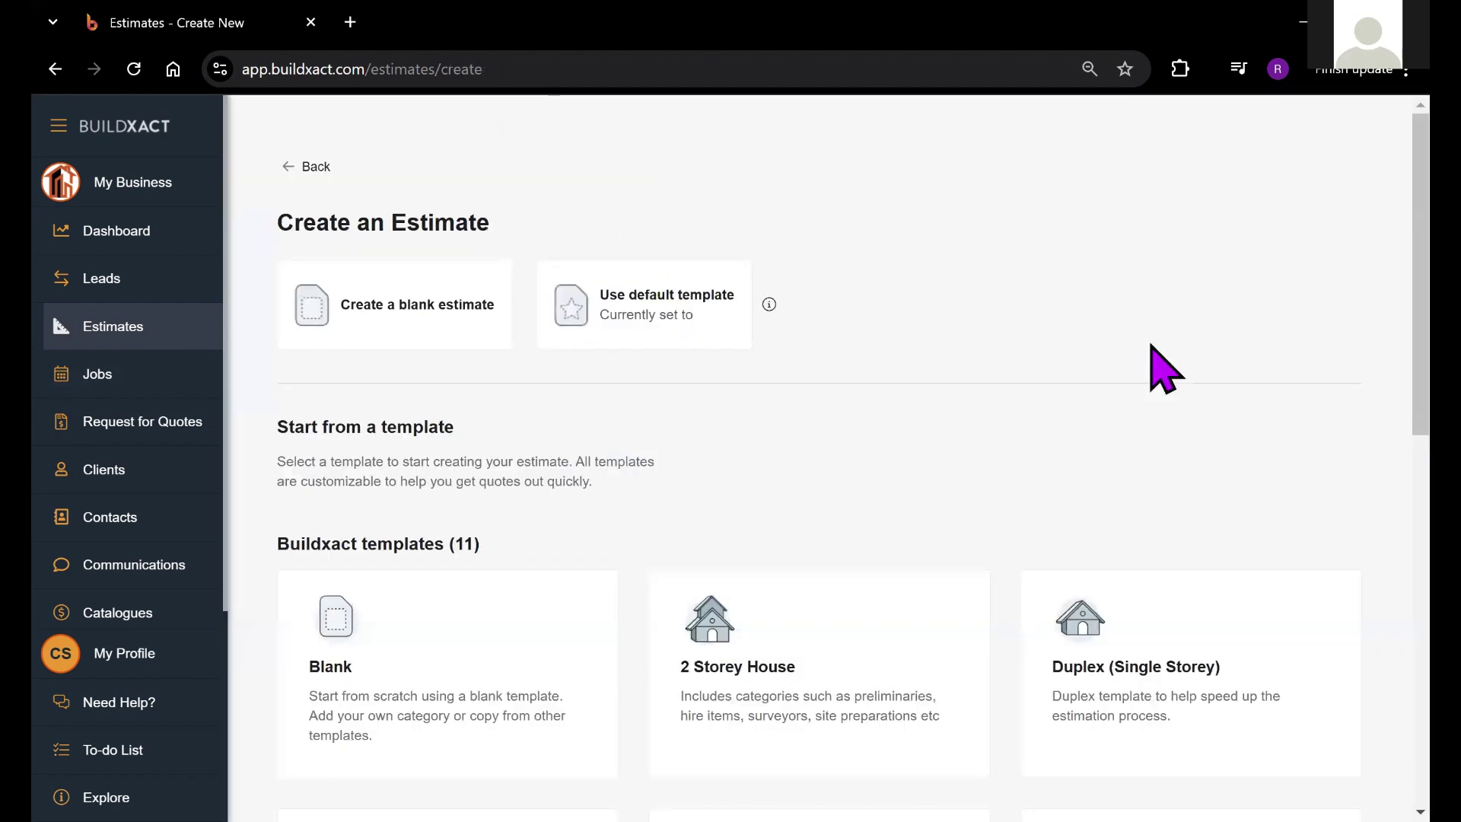
pyautogui.scroll(-1, 1358, 228)
pyautogui.scroll(-3, 1358, 259)
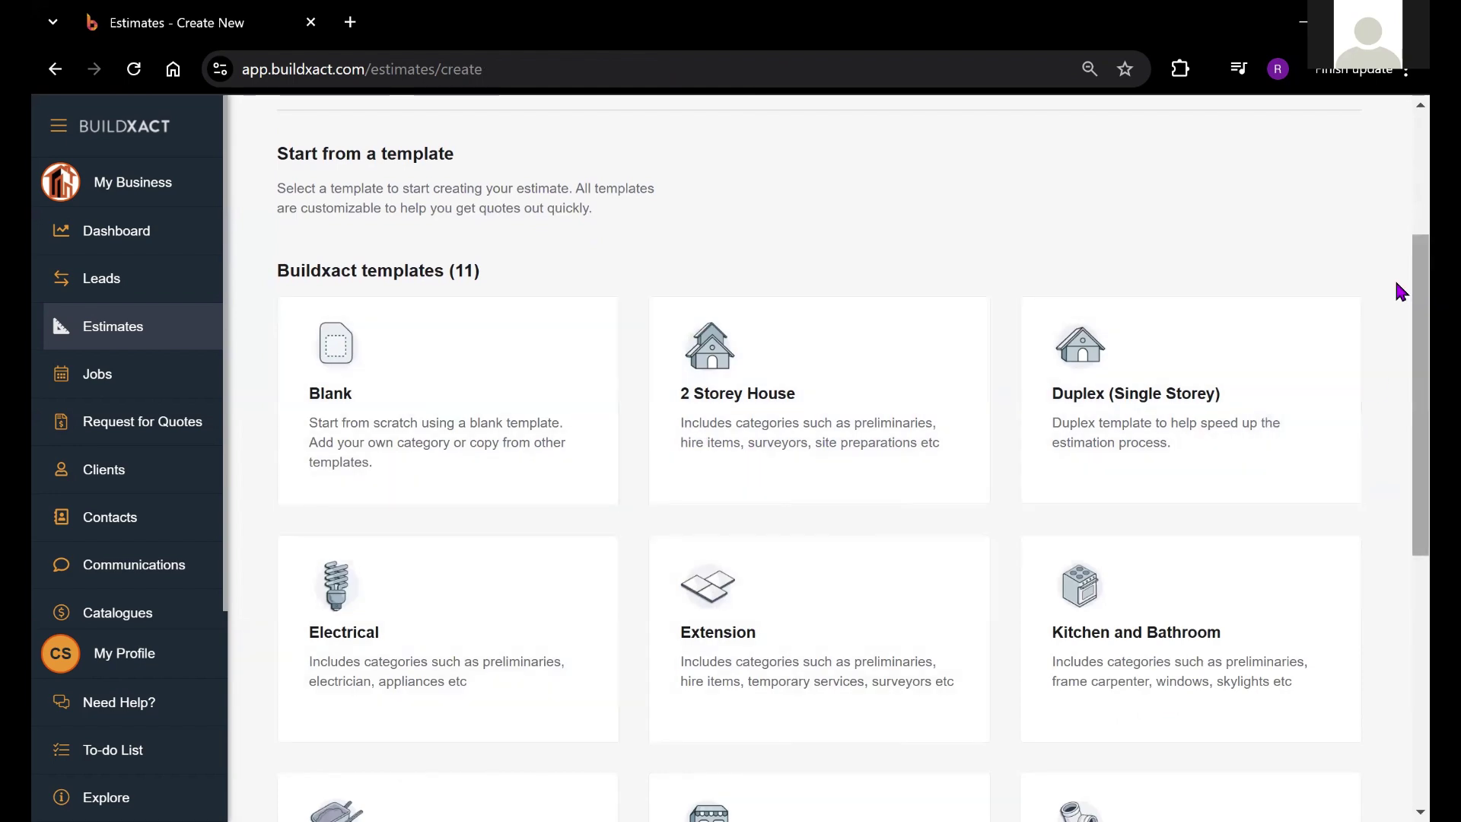
pyautogui.scroll(-4, 1399, 411)
pyautogui.scroll(-3, 1397, 437)
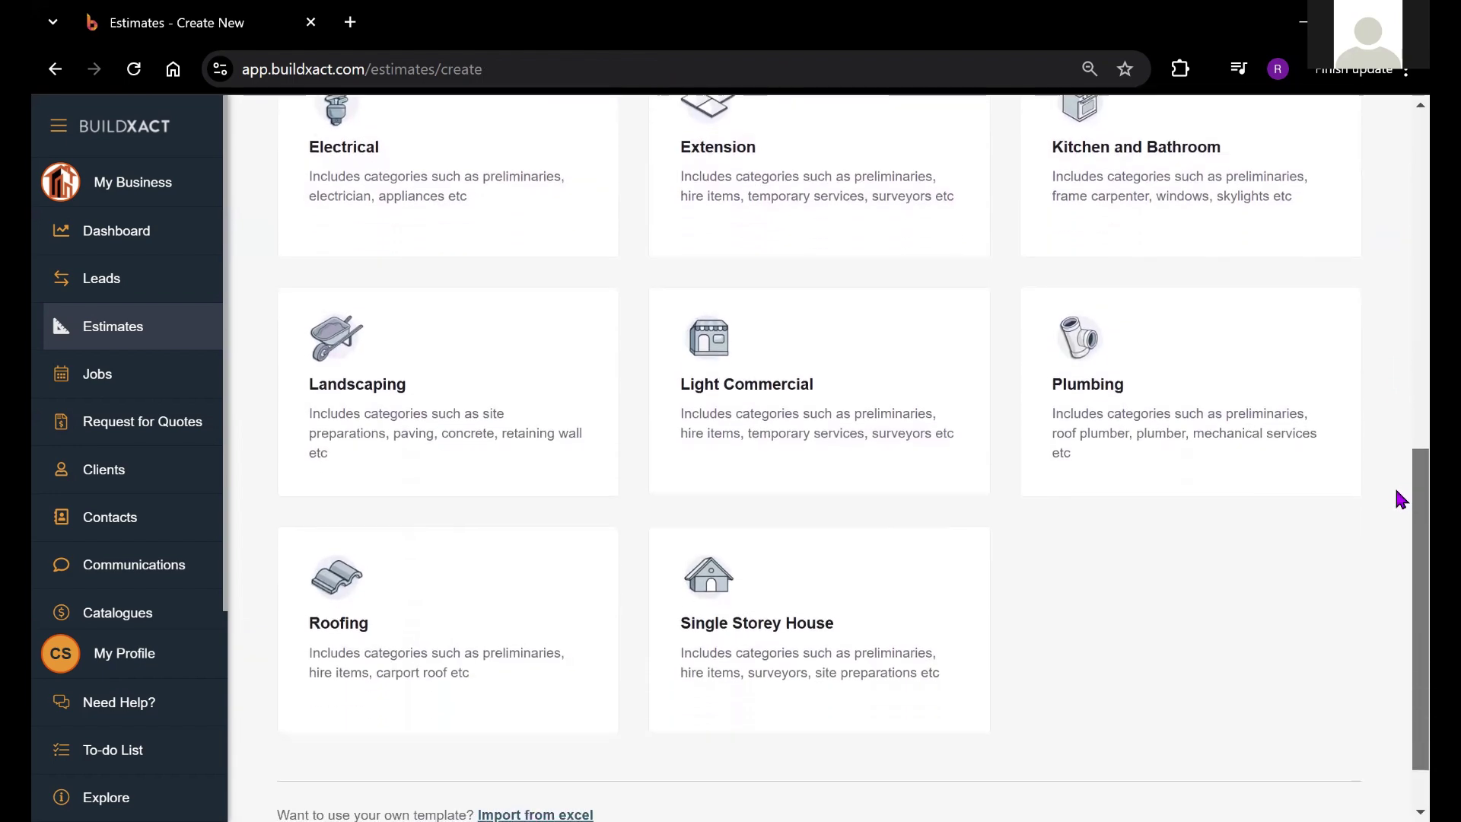
pyautogui.moveTo(911, 656)
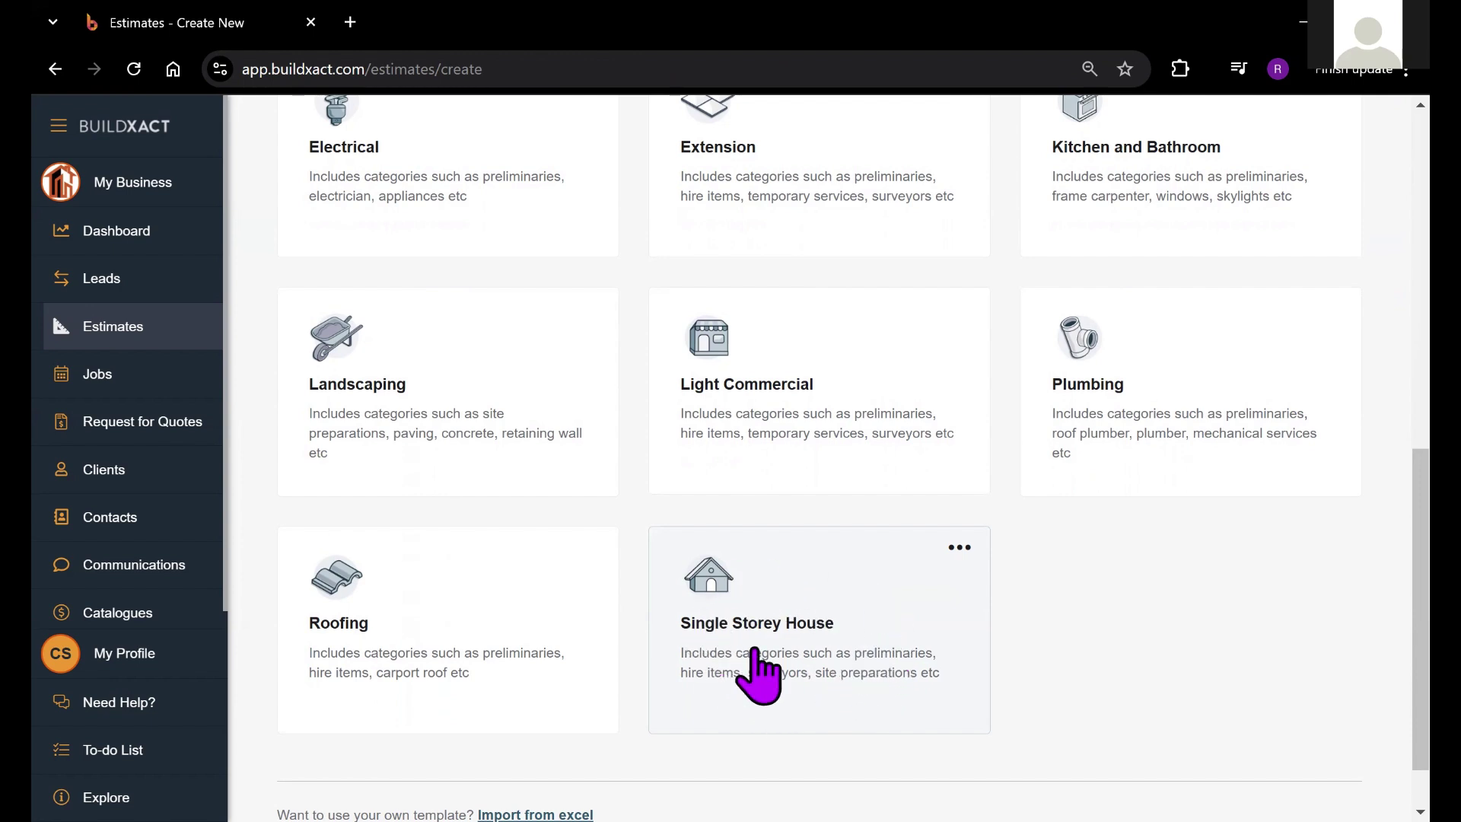
pyautogui.click(153, 326)
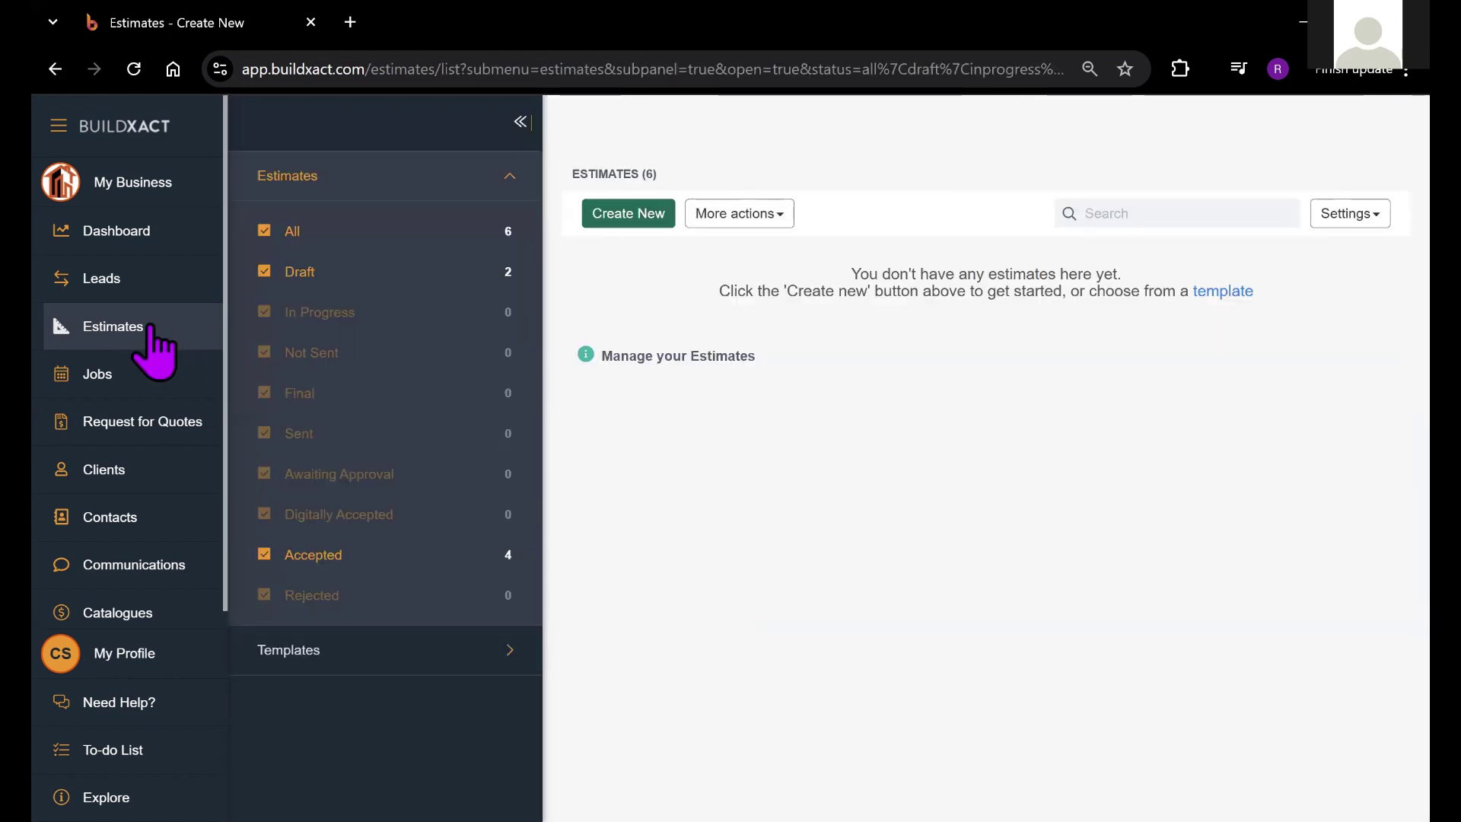
# Open the 411 Collins Street draft and review its default categories from Preliminaries to Roof Tiler.
pyautogui.click(667, 305)
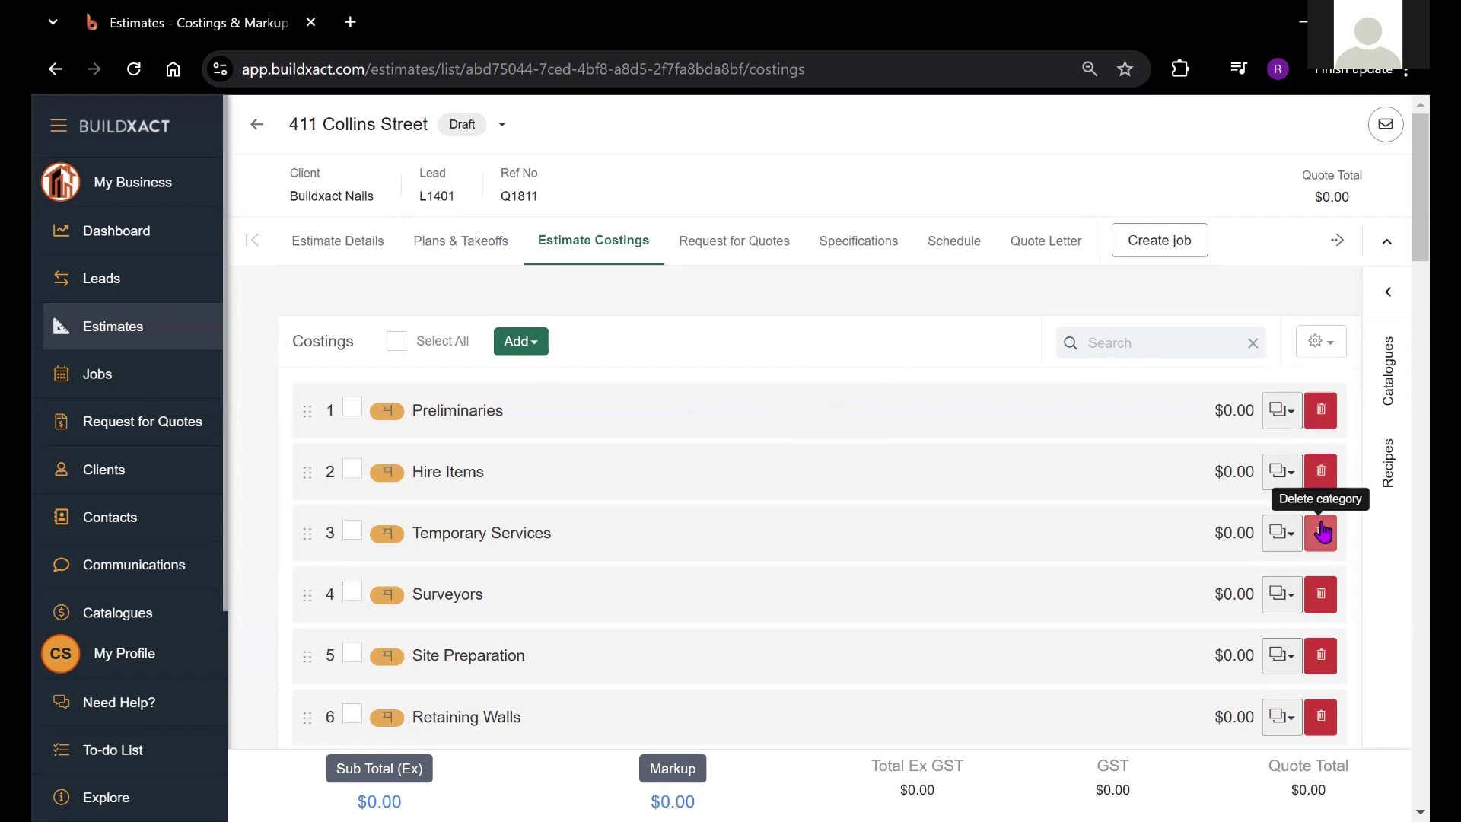
pyautogui.moveTo(308, 414)
pyautogui.mouseDown()
pyautogui.moveTo(323, 489)
pyautogui.moveTo(315, 411)
pyautogui.mouseUp()
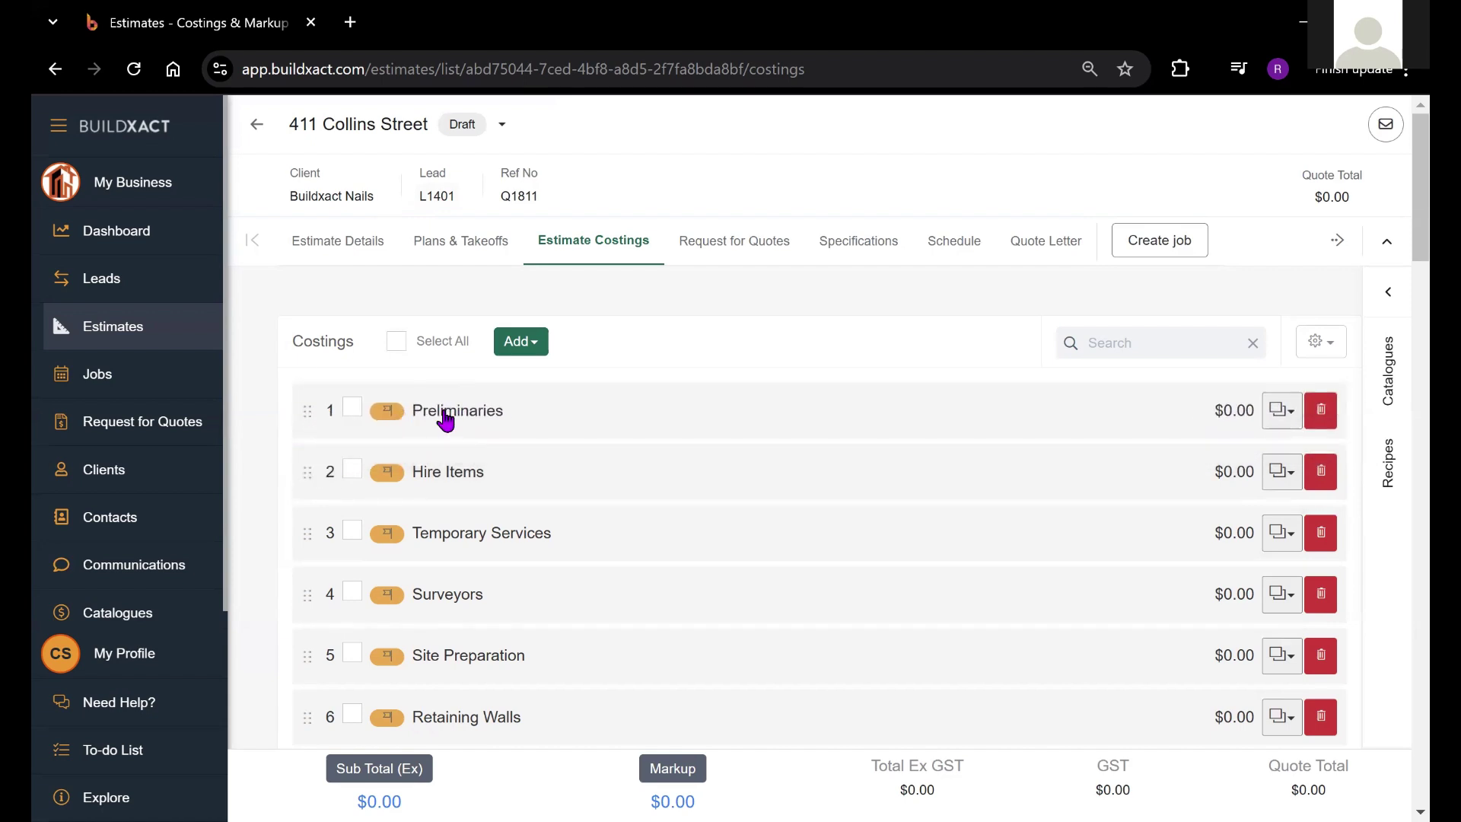
pyautogui.click(543, 350)
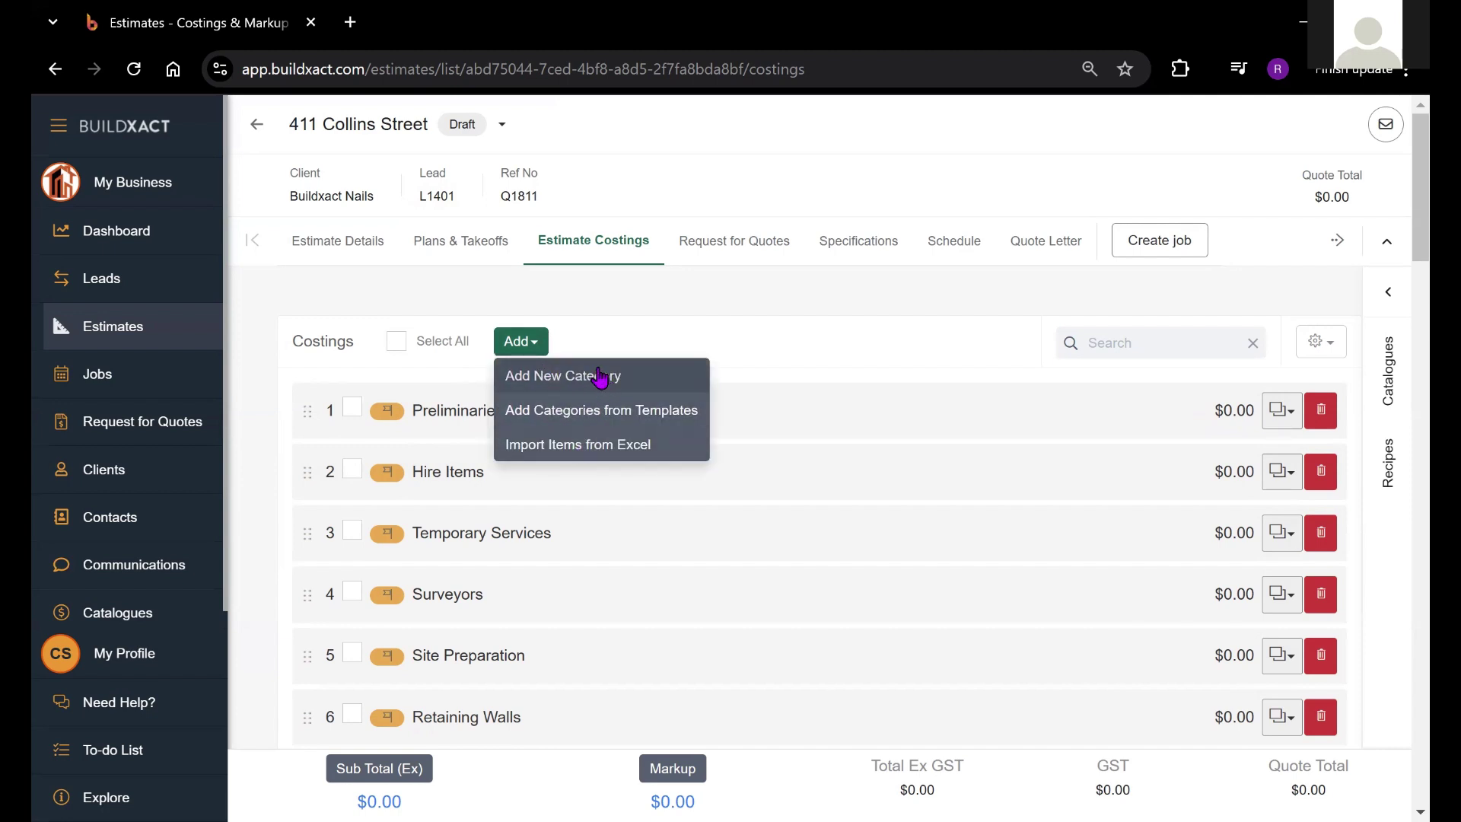
pyautogui.click(608, 319)
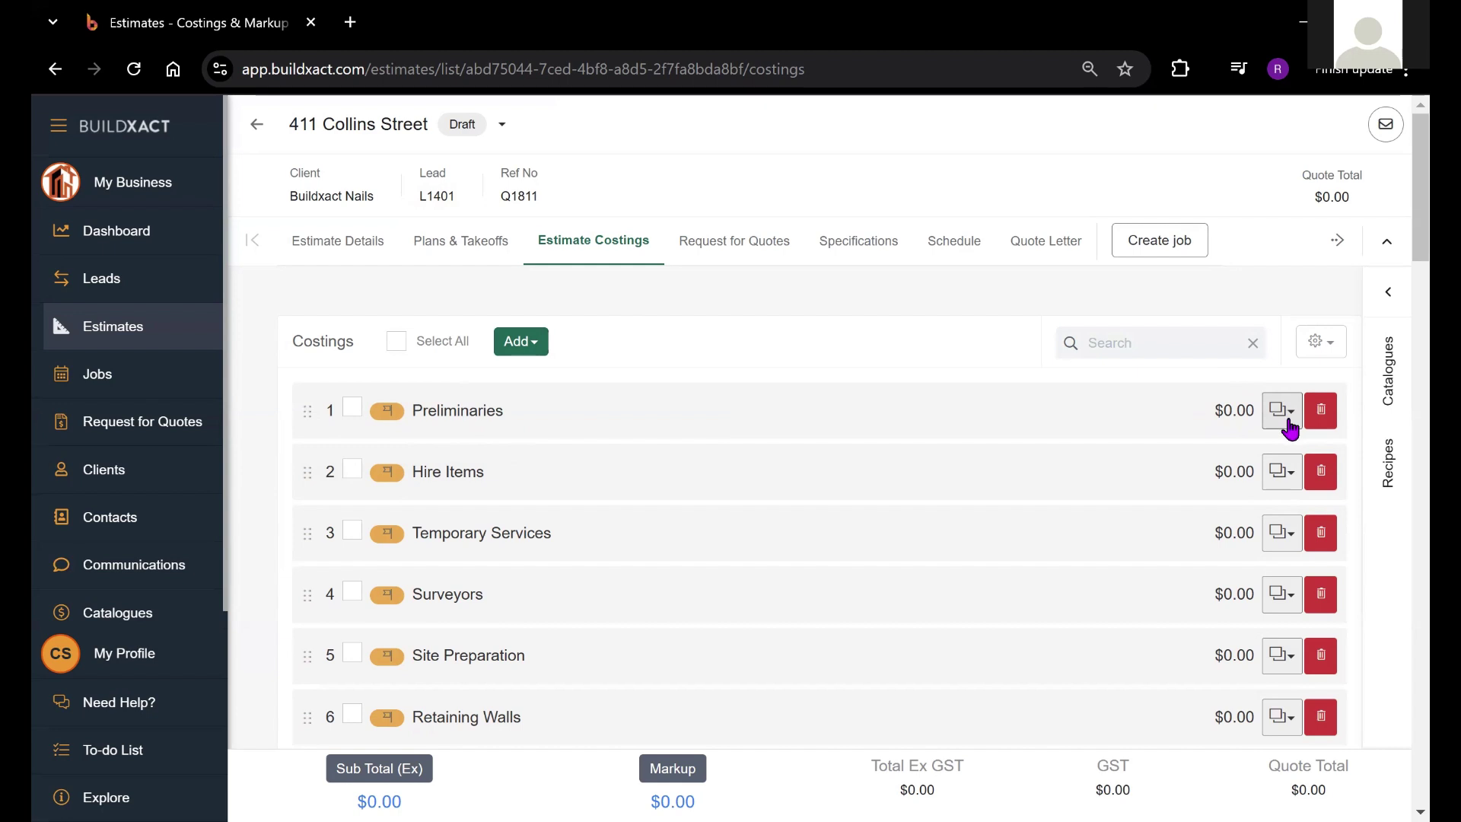
pyautogui.scroll(-1, 1400, 237)
pyautogui.scroll(-3, 1399, 238)
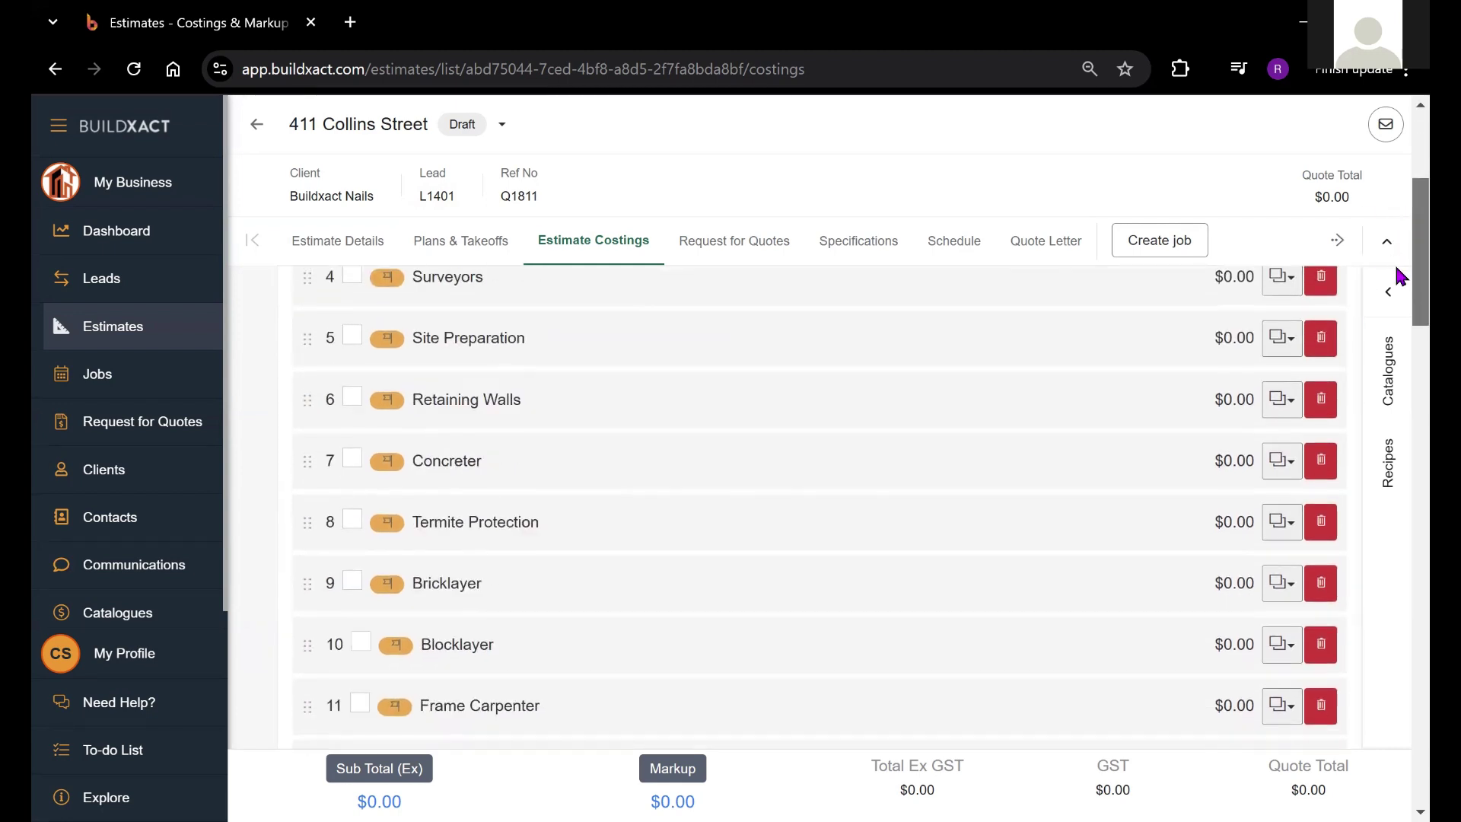
pyautogui.scroll(-3, 1397, 297)
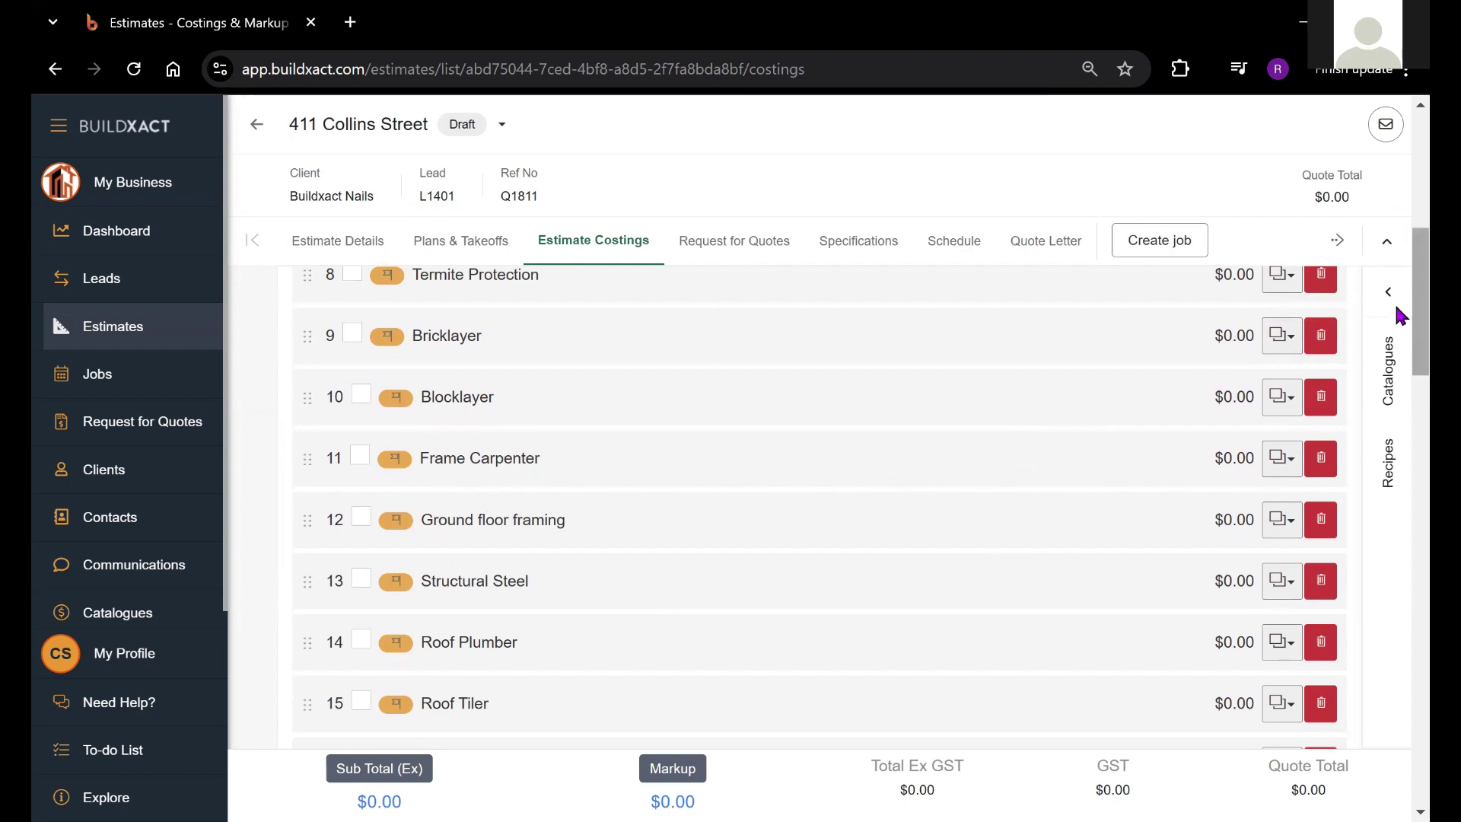
pyautogui.scroll(3, 1395, 303)
pyautogui.scroll(3, 1398, 249)
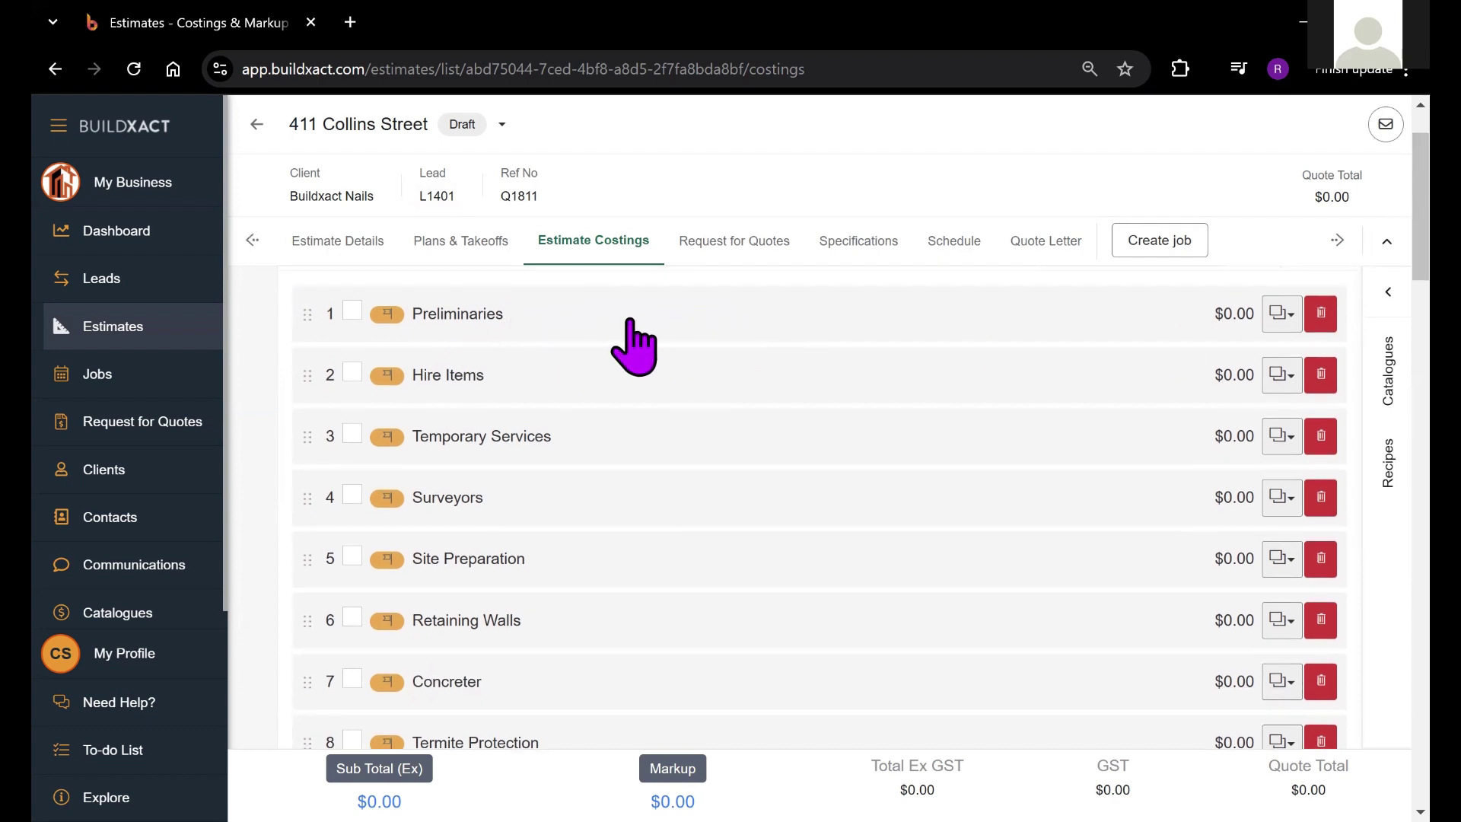
pyautogui.click(687, 335)
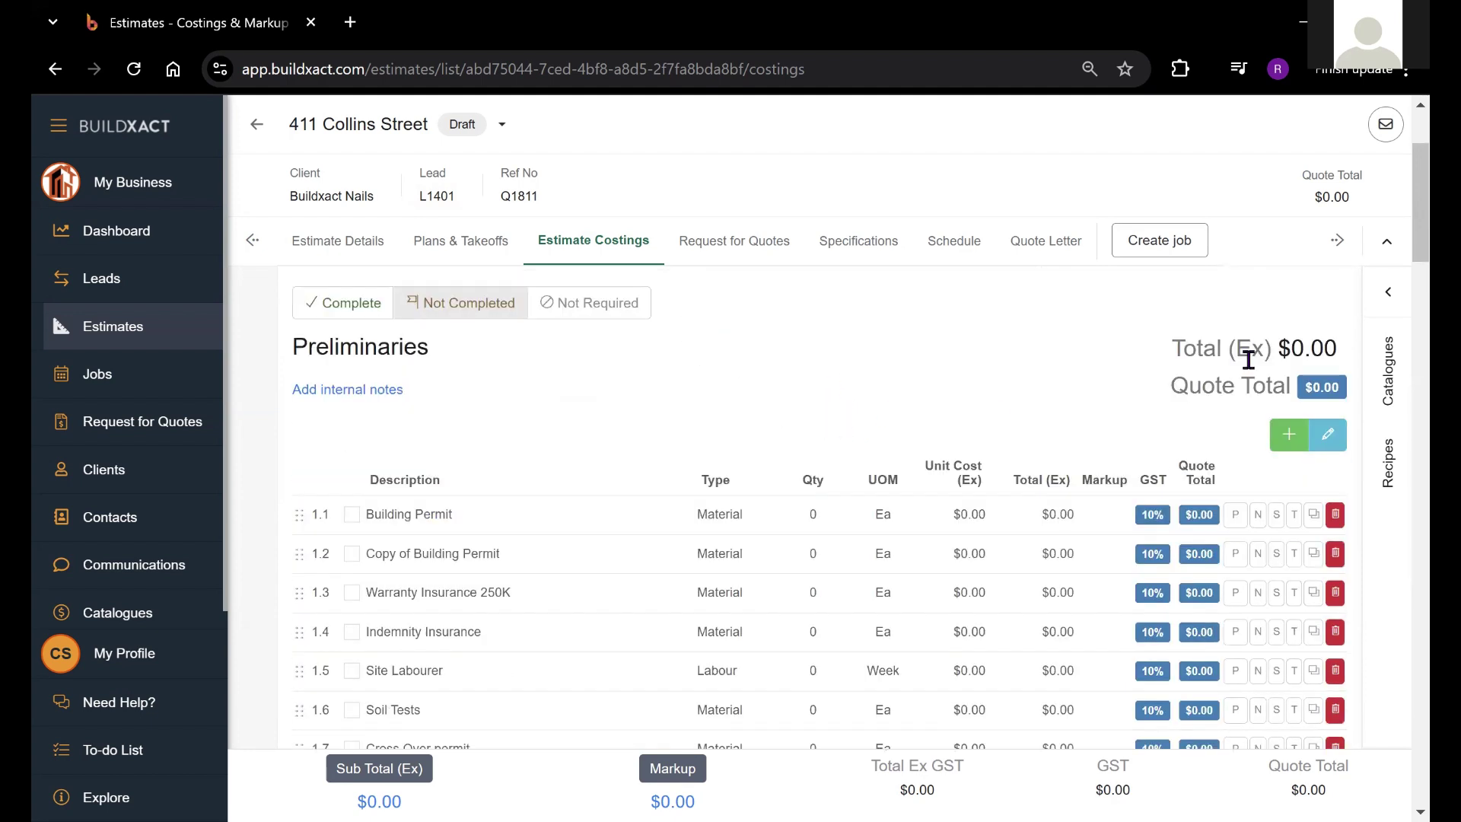
pyautogui.scroll(-1, 1351, 204)
pyautogui.scroll(-1, 1351, 204)
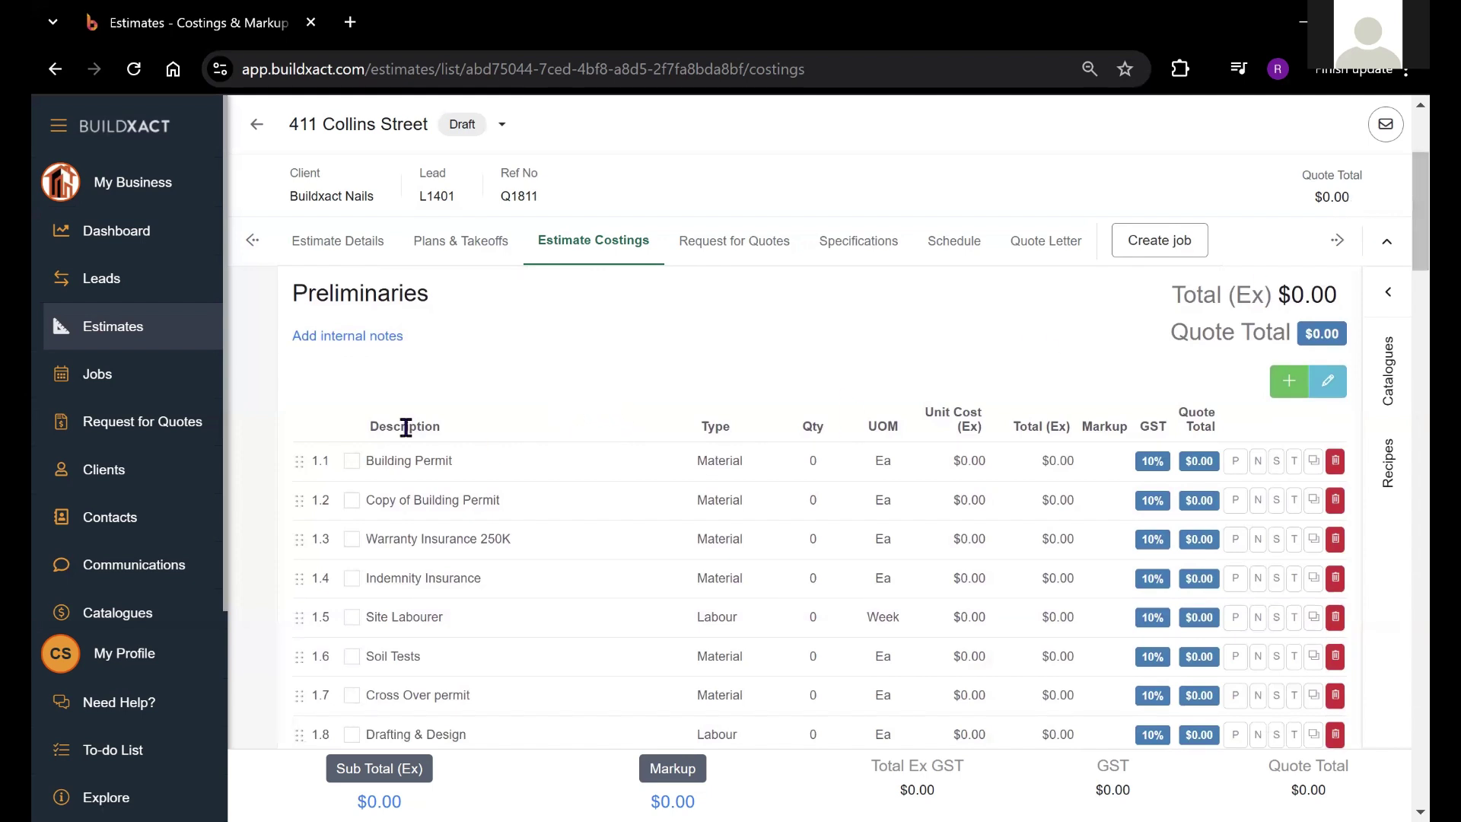
pyautogui.moveTo(303, 460); pyautogui.dragTo(319, 487)
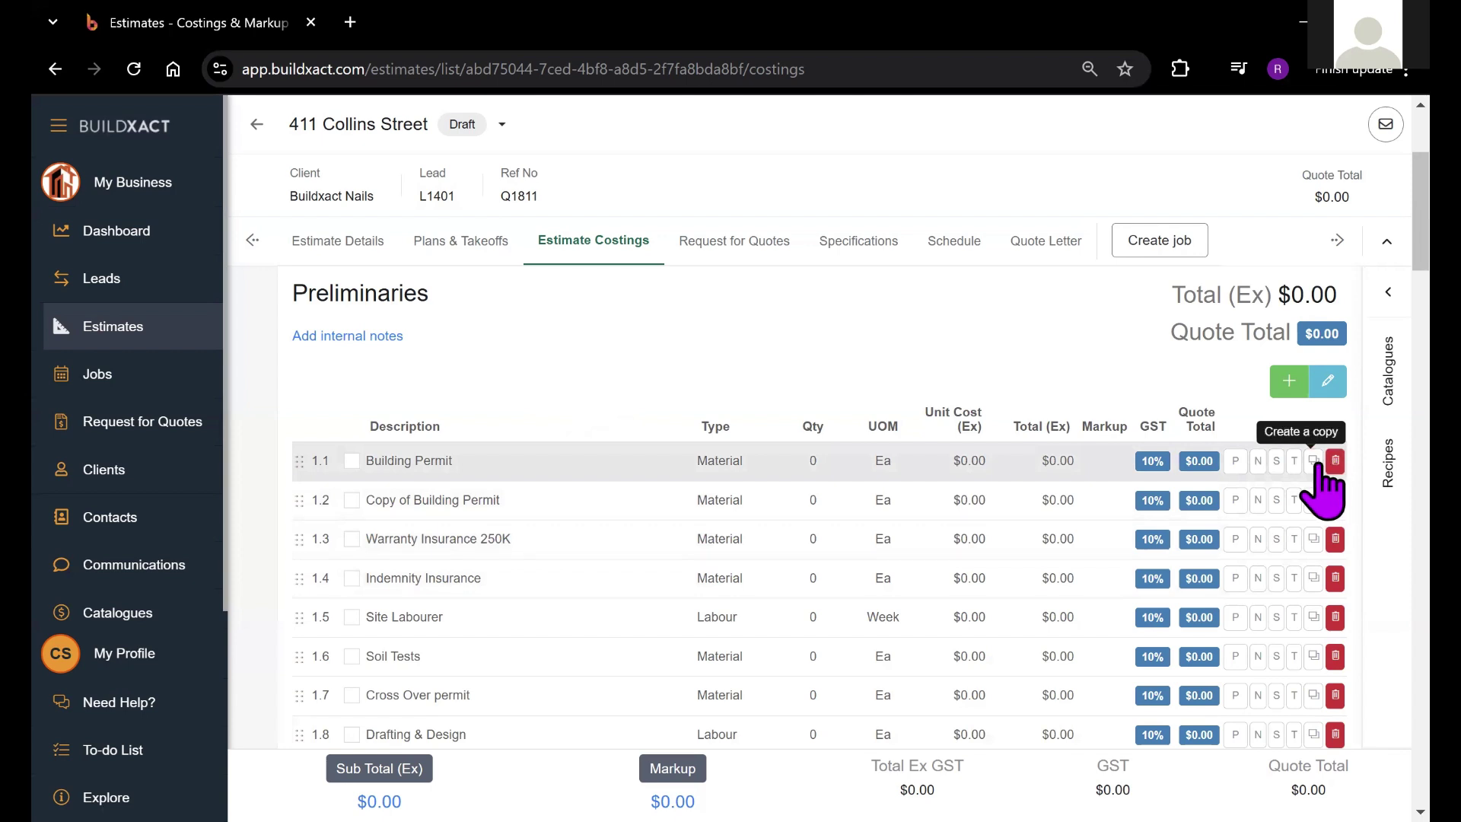
pyautogui.scroll(-1, 1348, 254)
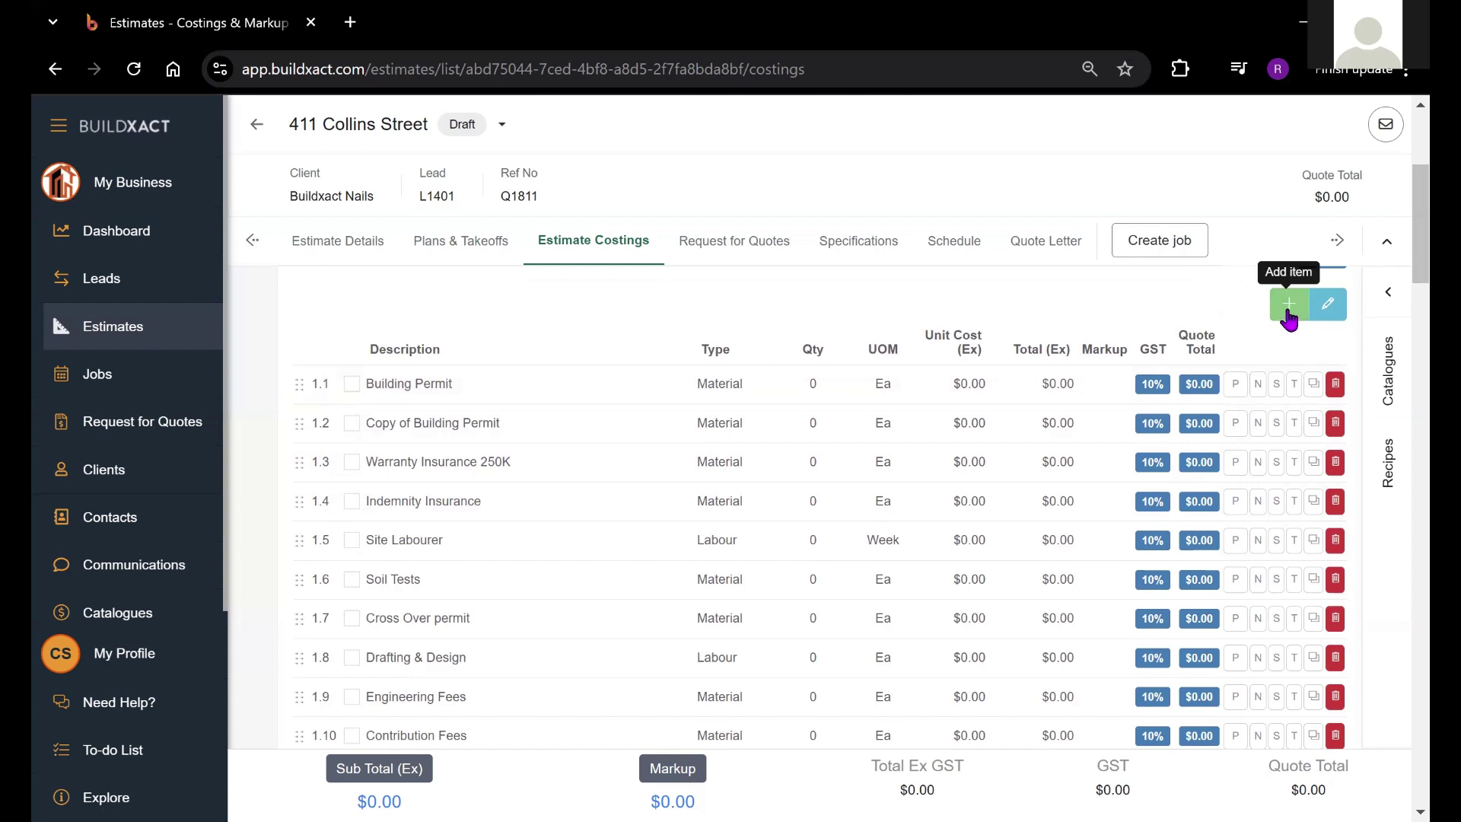
pyautogui.scroll(3, 1343, 232)
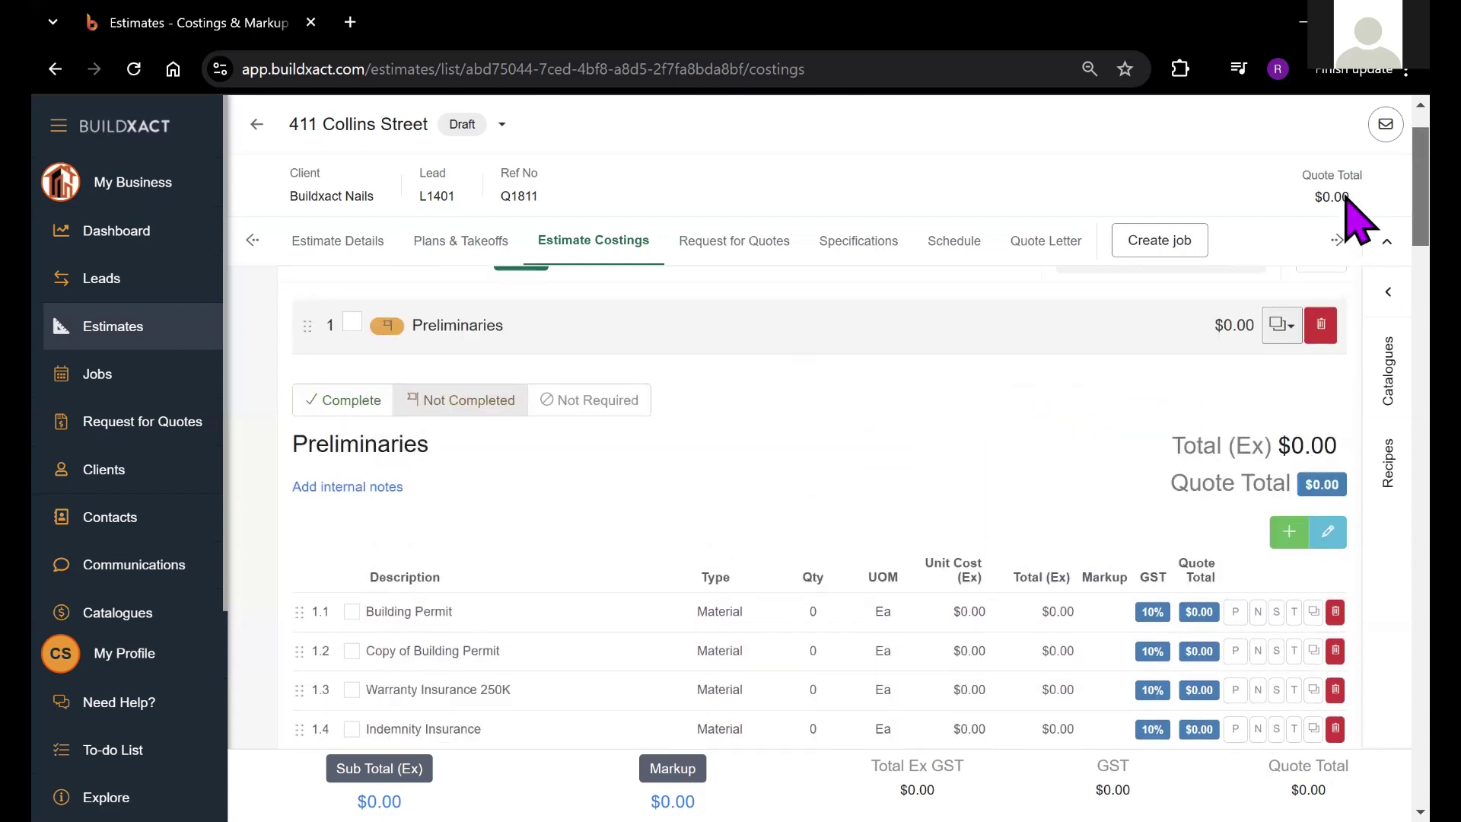
pyautogui.click(1051, 328)
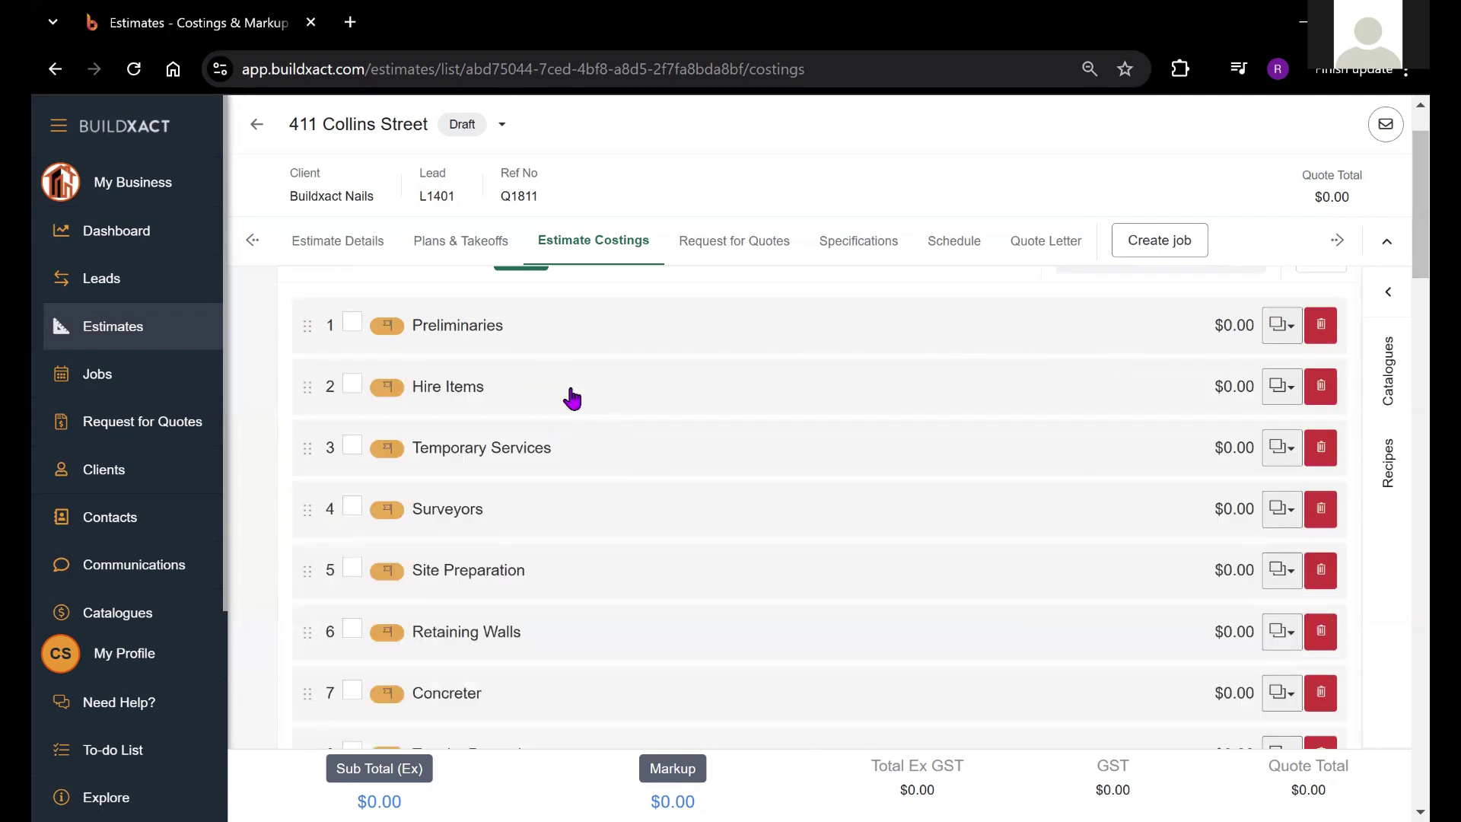
# Expand Preliminaries and open its edit form with name, internal notes, 0.00 markup and line items.
pyautogui.click(542, 325)
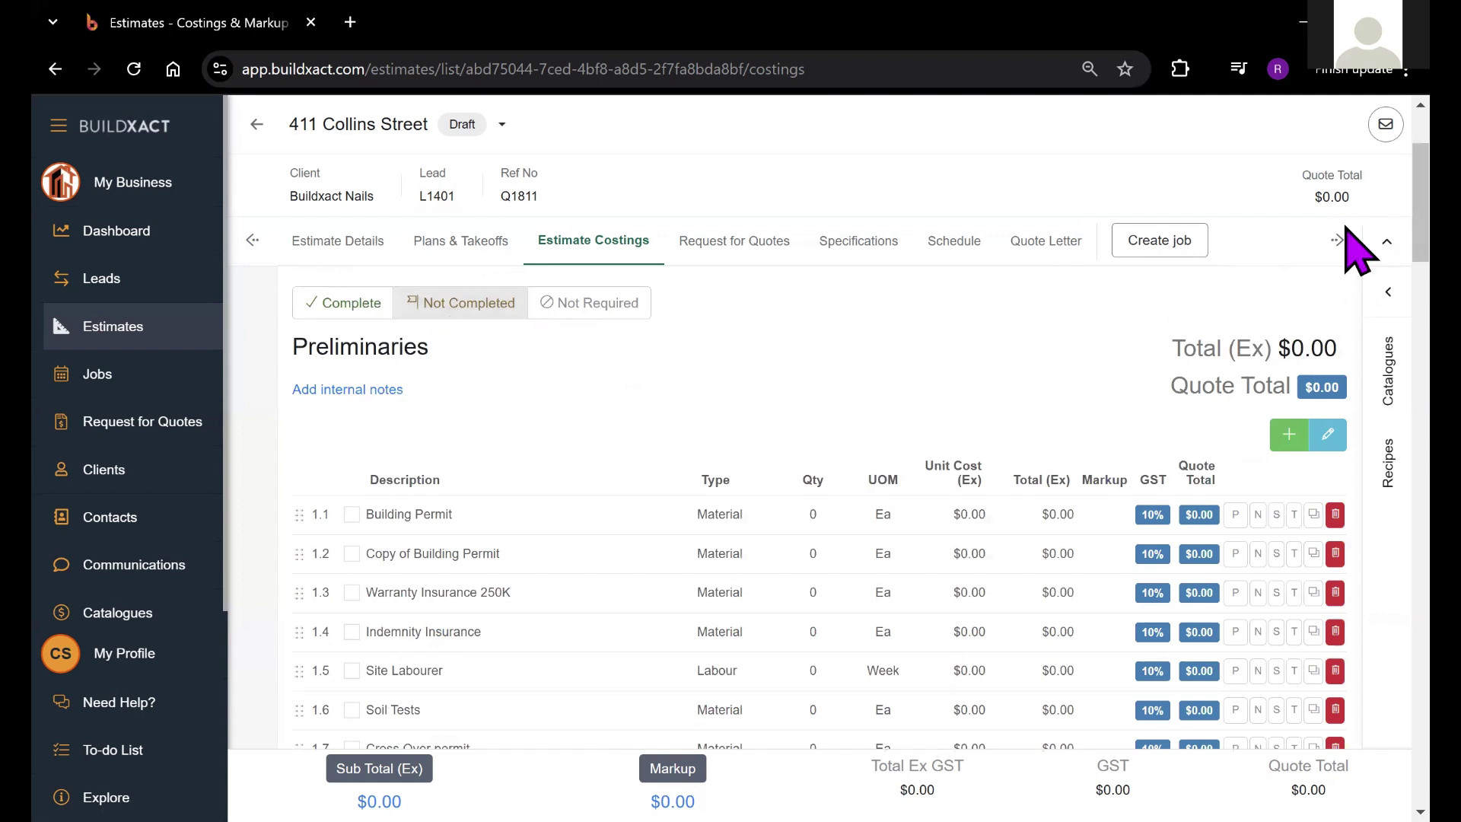
pyautogui.scroll(1, 1343, 239)
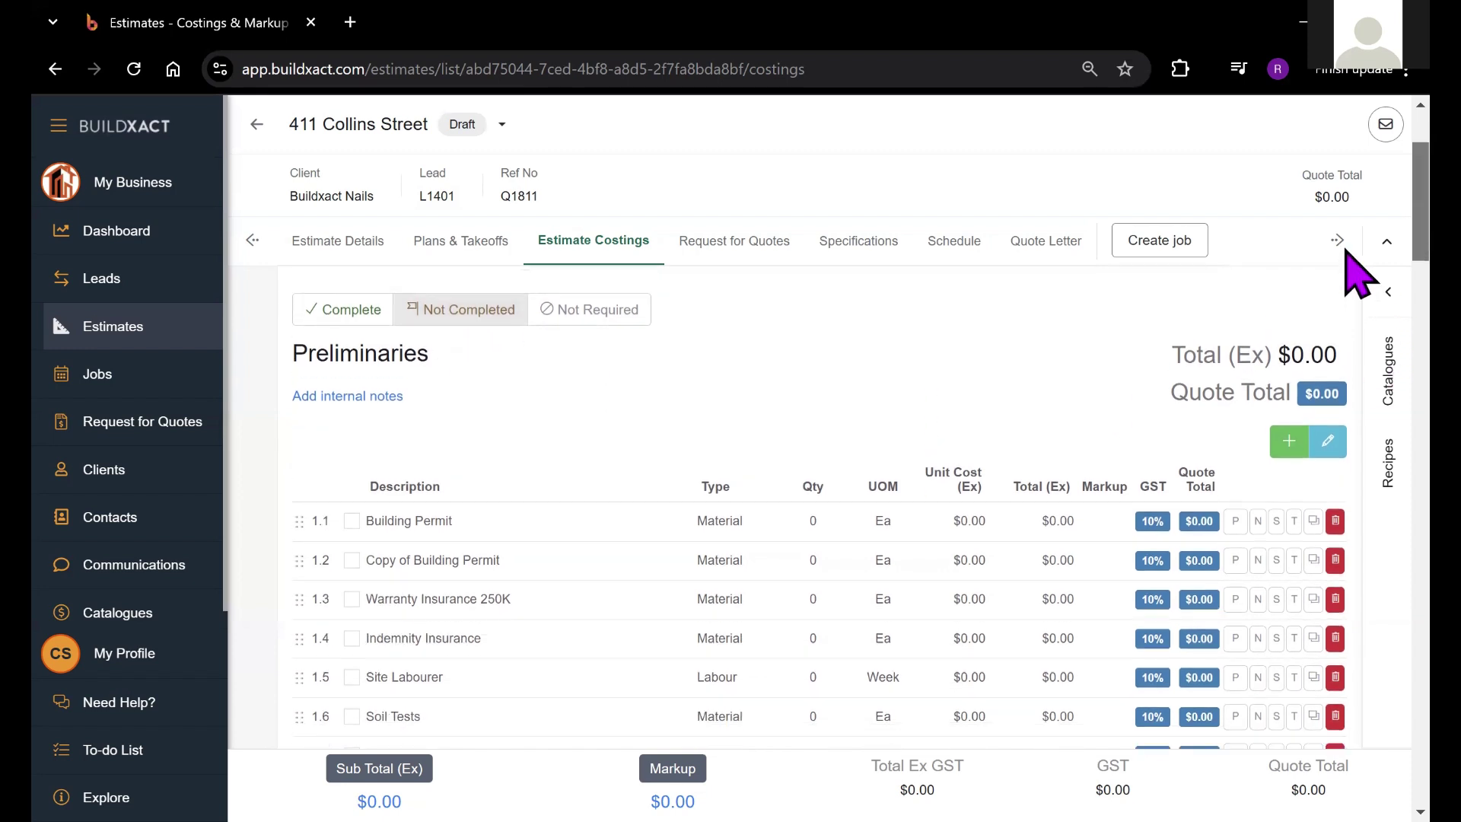
pyautogui.scroll(-1, 1345, 343)
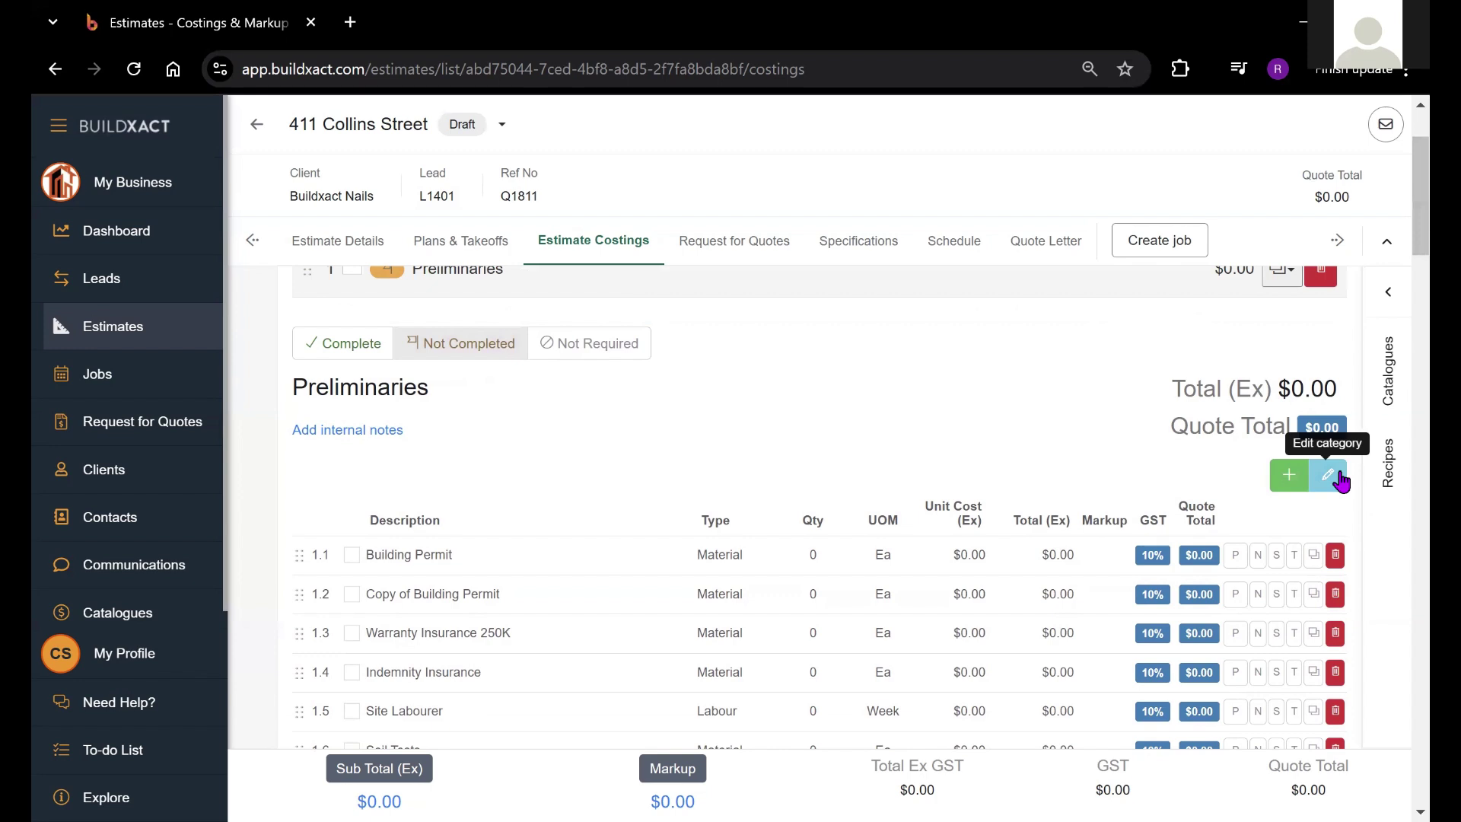
pyautogui.click(1328, 475)
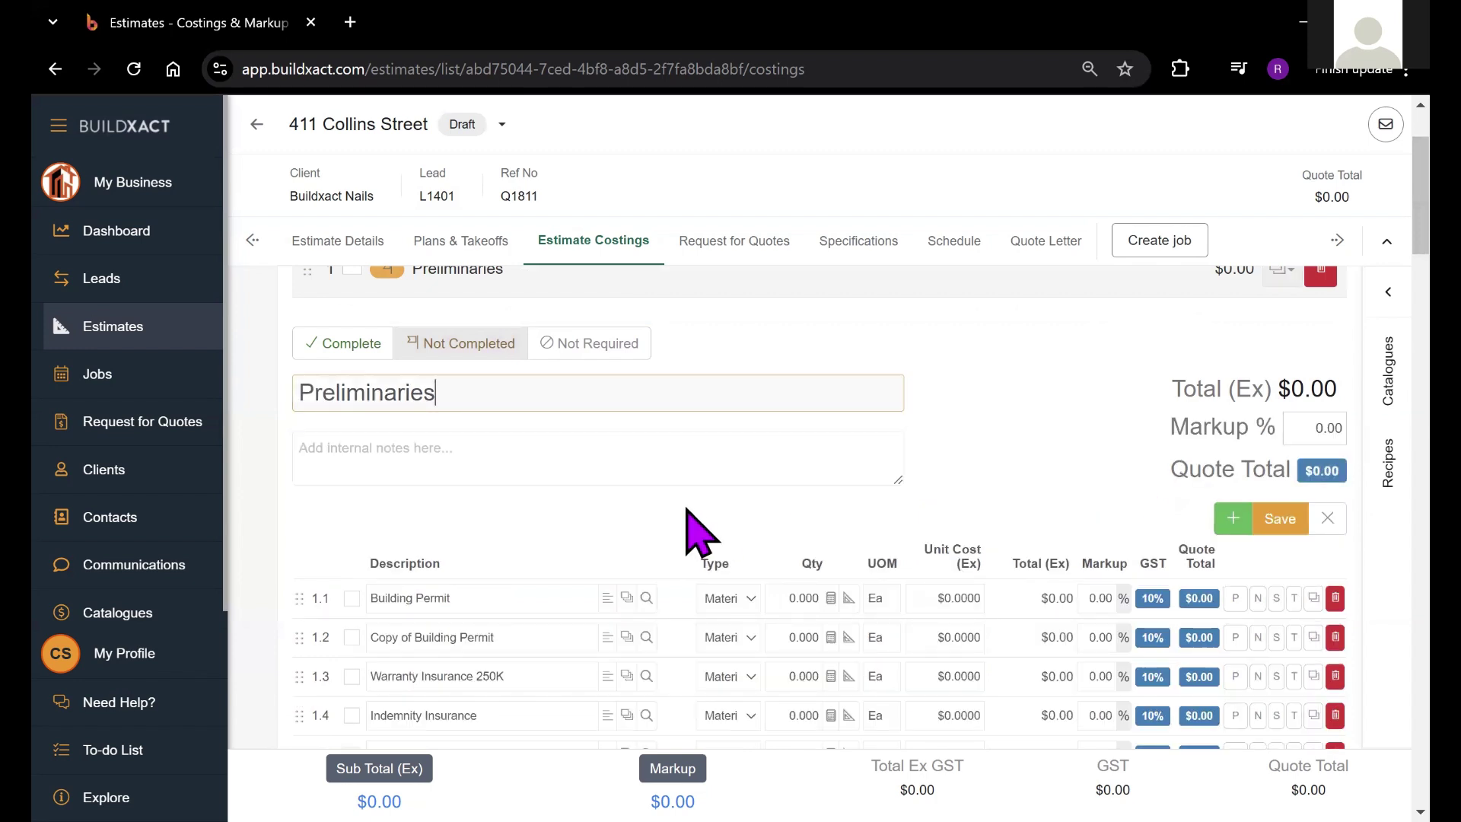
pyautogui.click(1328, 520)
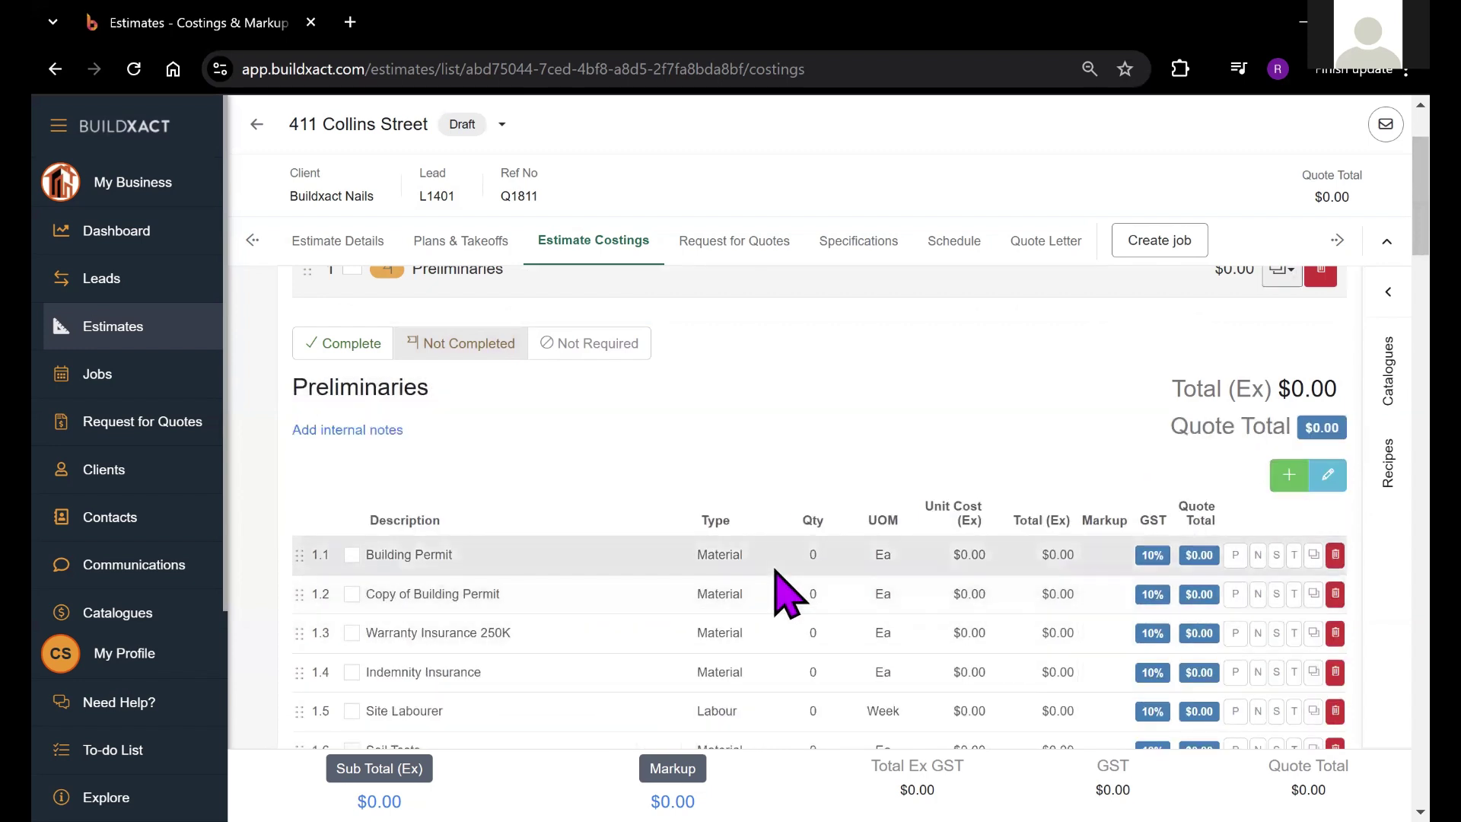
pyautogui.click(784, 594)
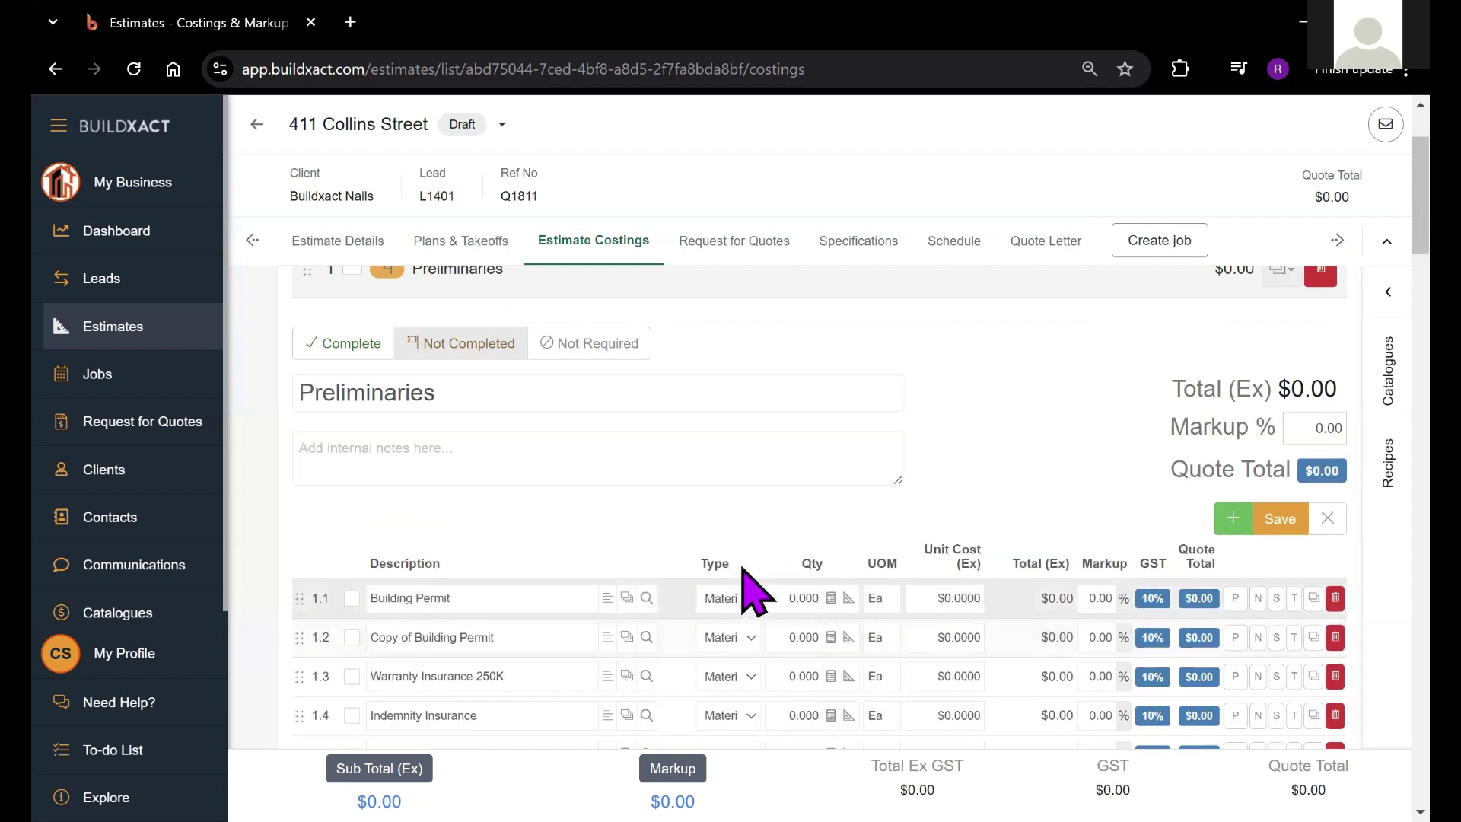
# Close the Preliminaries edit form and mark the category Complete.
pyautogui.click(1328, 520)
pyautogui.scroll(2, 1360, 259)
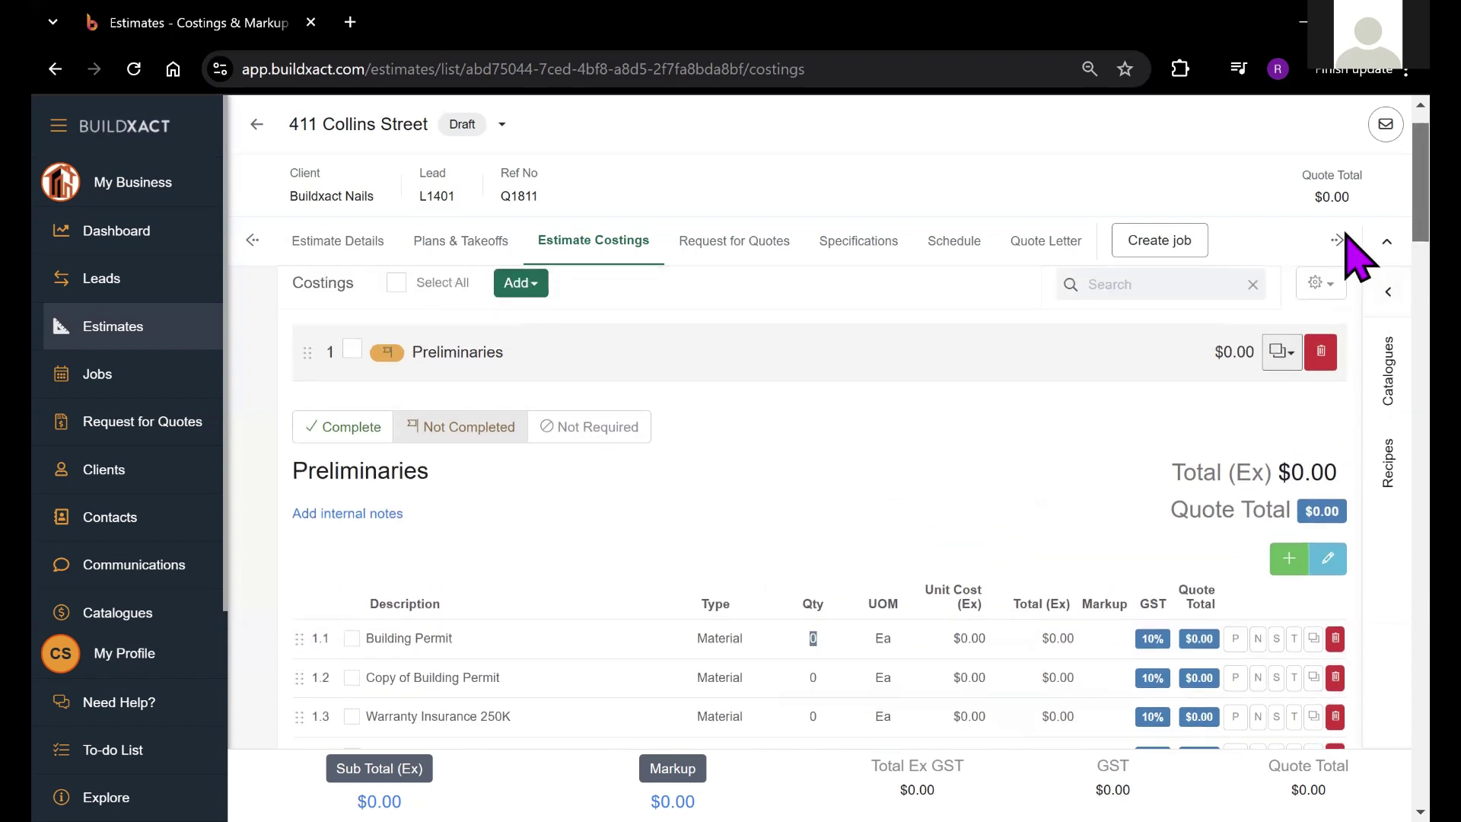
pyautogui.click(327, 431)
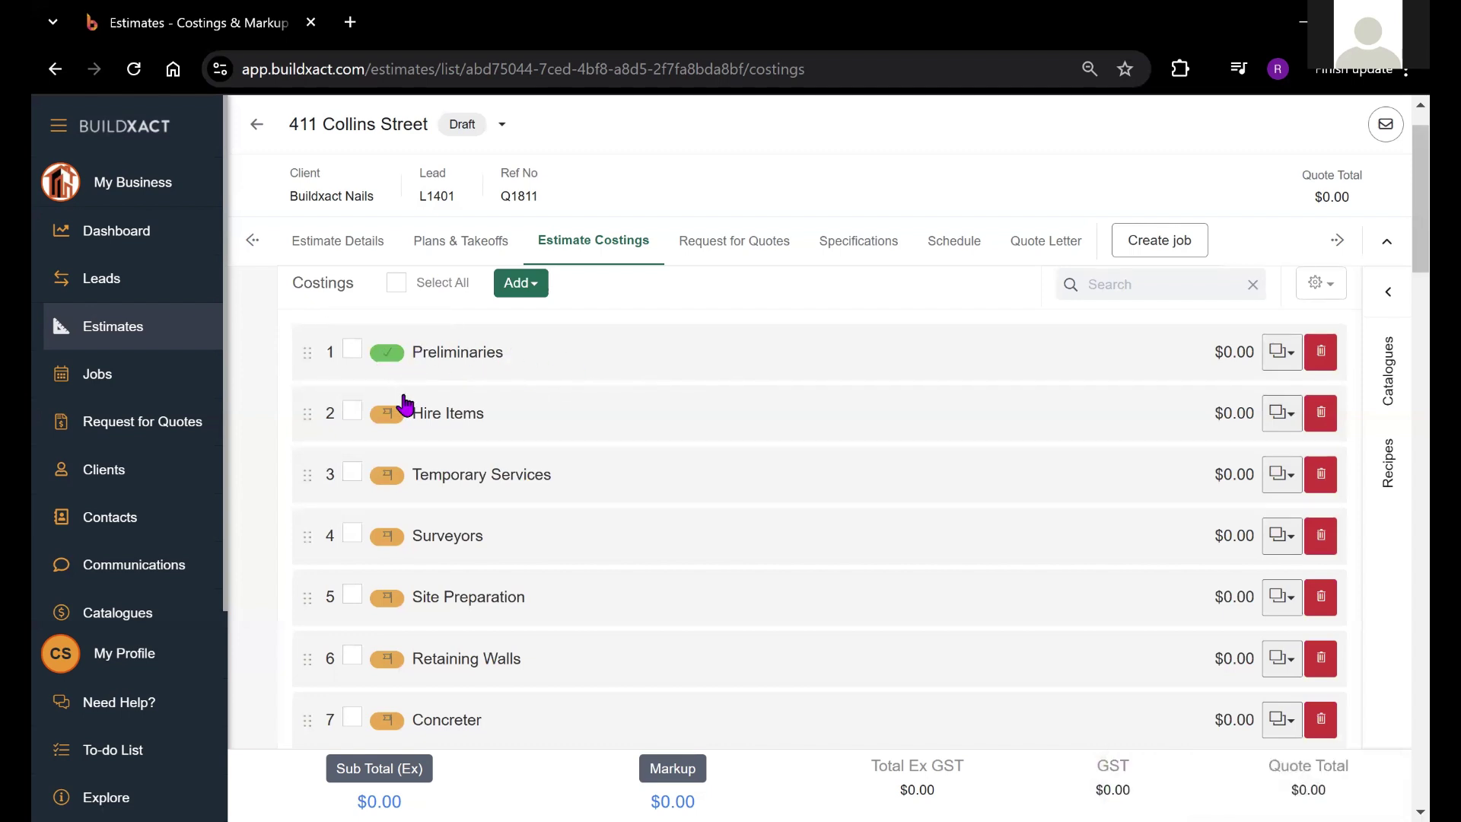
# Expand Preliminaries to review its line items, all still at $0.00.
pyautogui.click(569, 370)
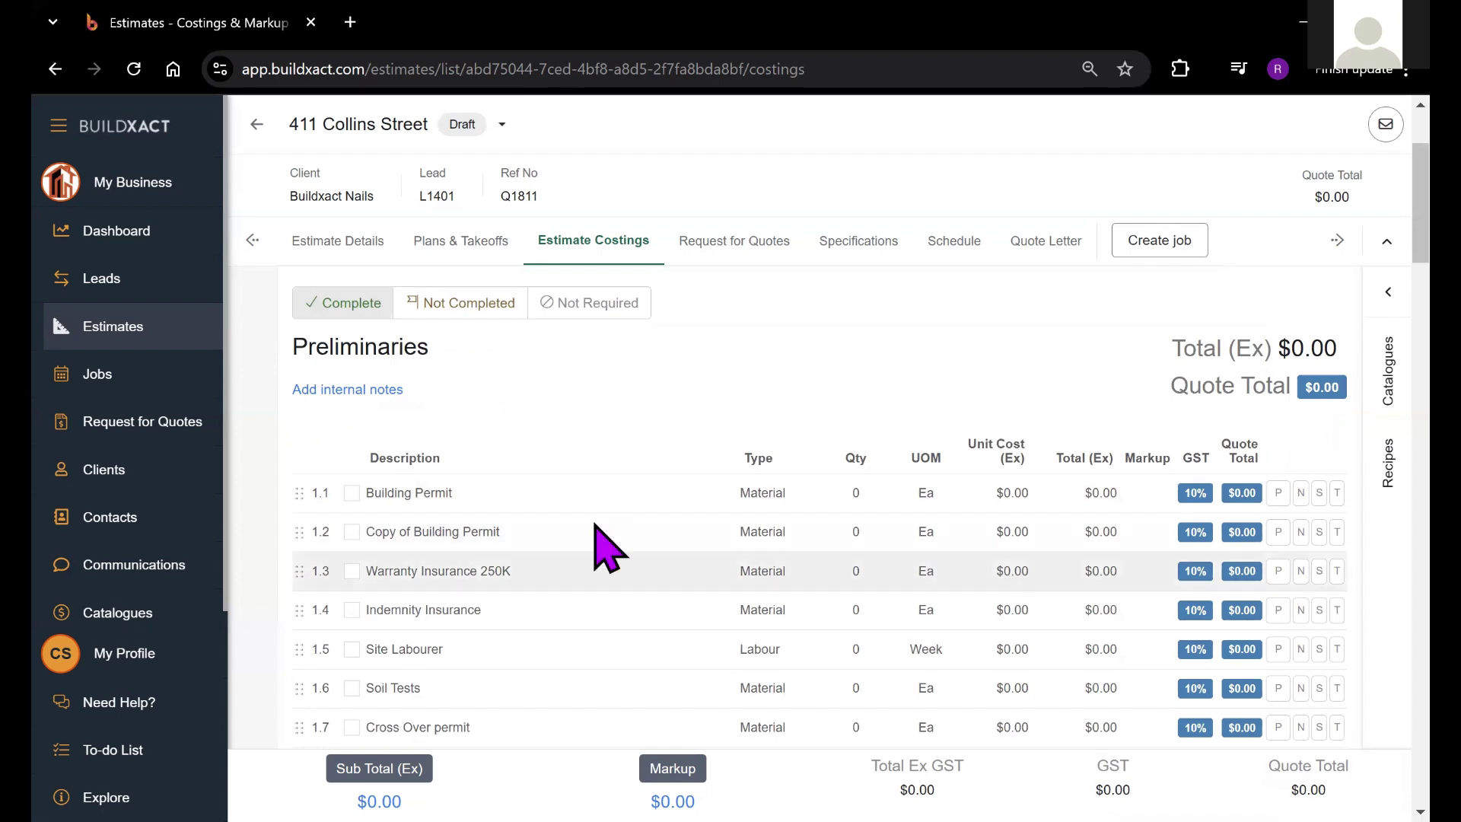
pyautogui.scroll(1, 1293, 274)
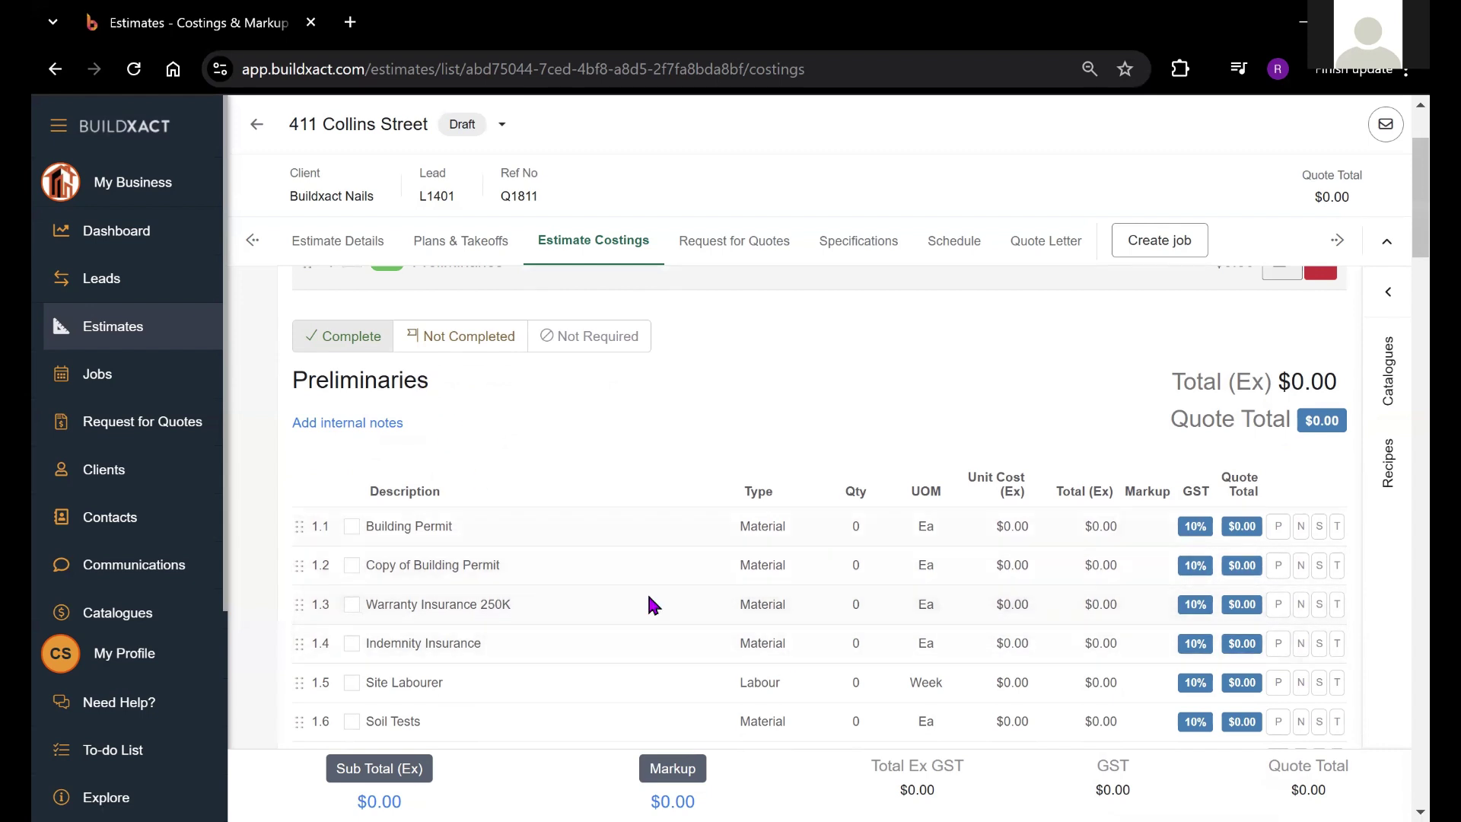
pyautogui.scroll(2, 1400, 200)
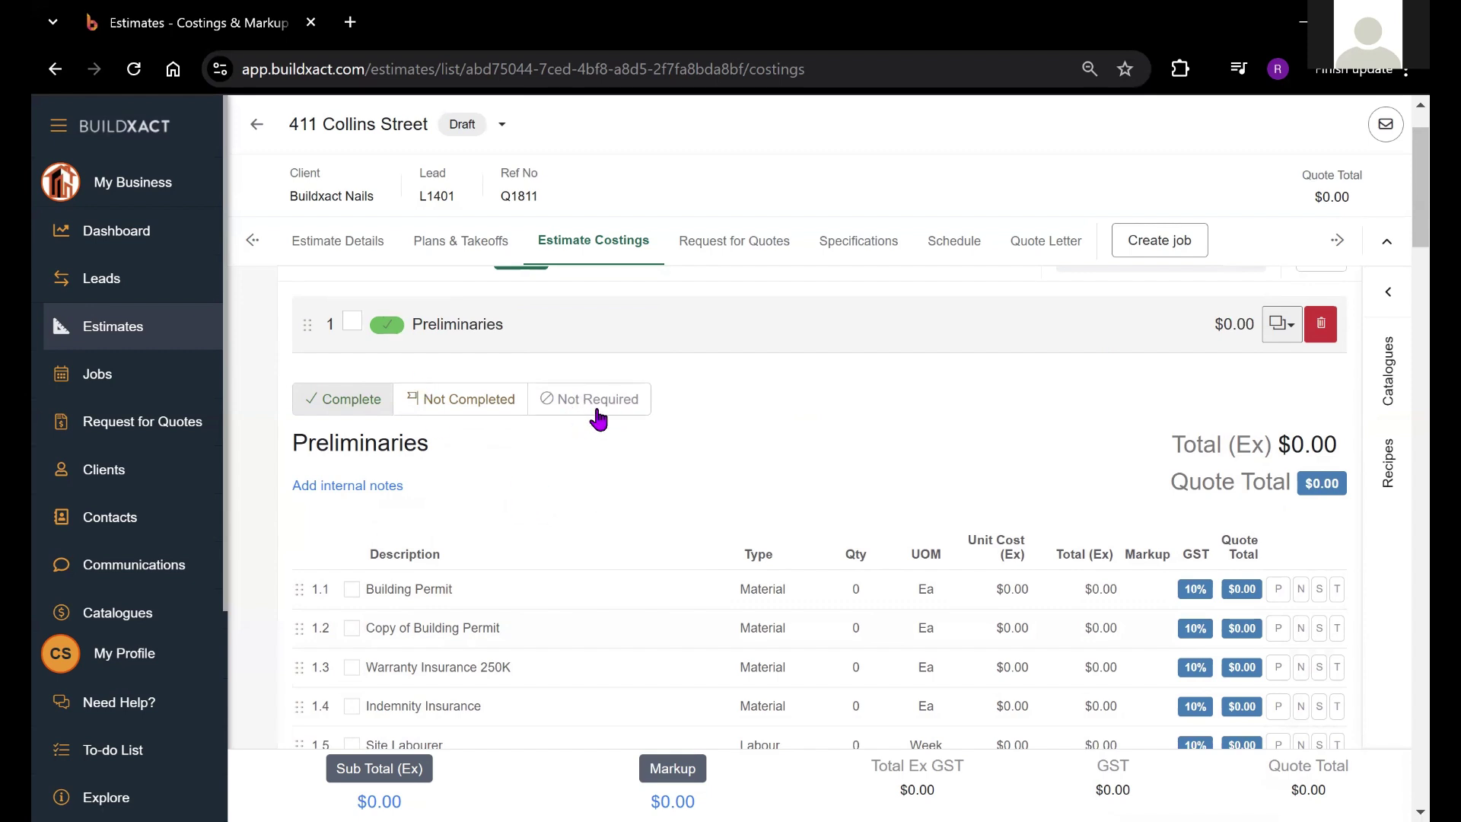
# Switch Preliminaries to Not Completed, then Not Required, expanding and collapsing its row.
pyautogui.click(474, 401)
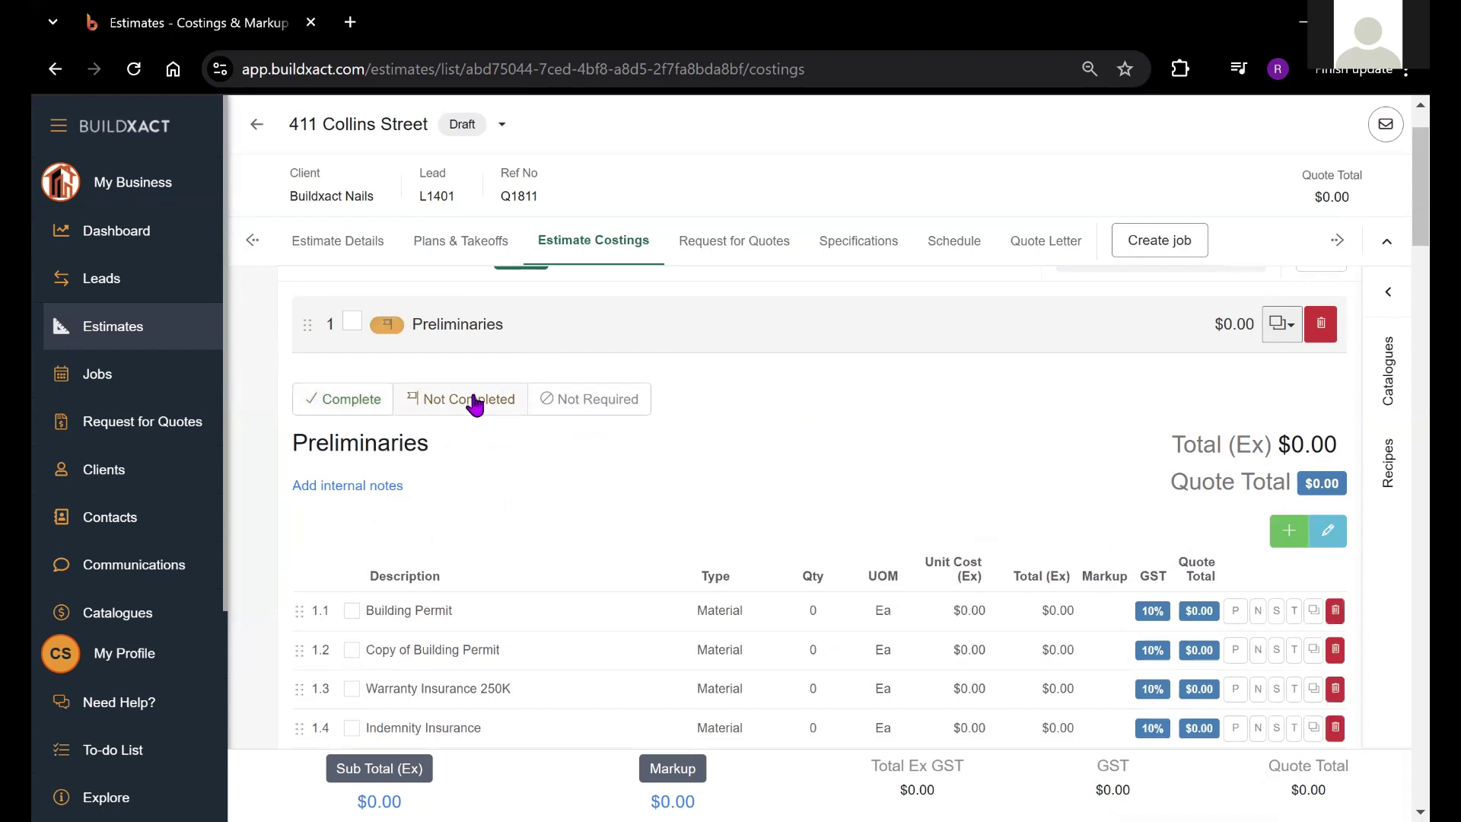
pyautogui.click(593, 412)
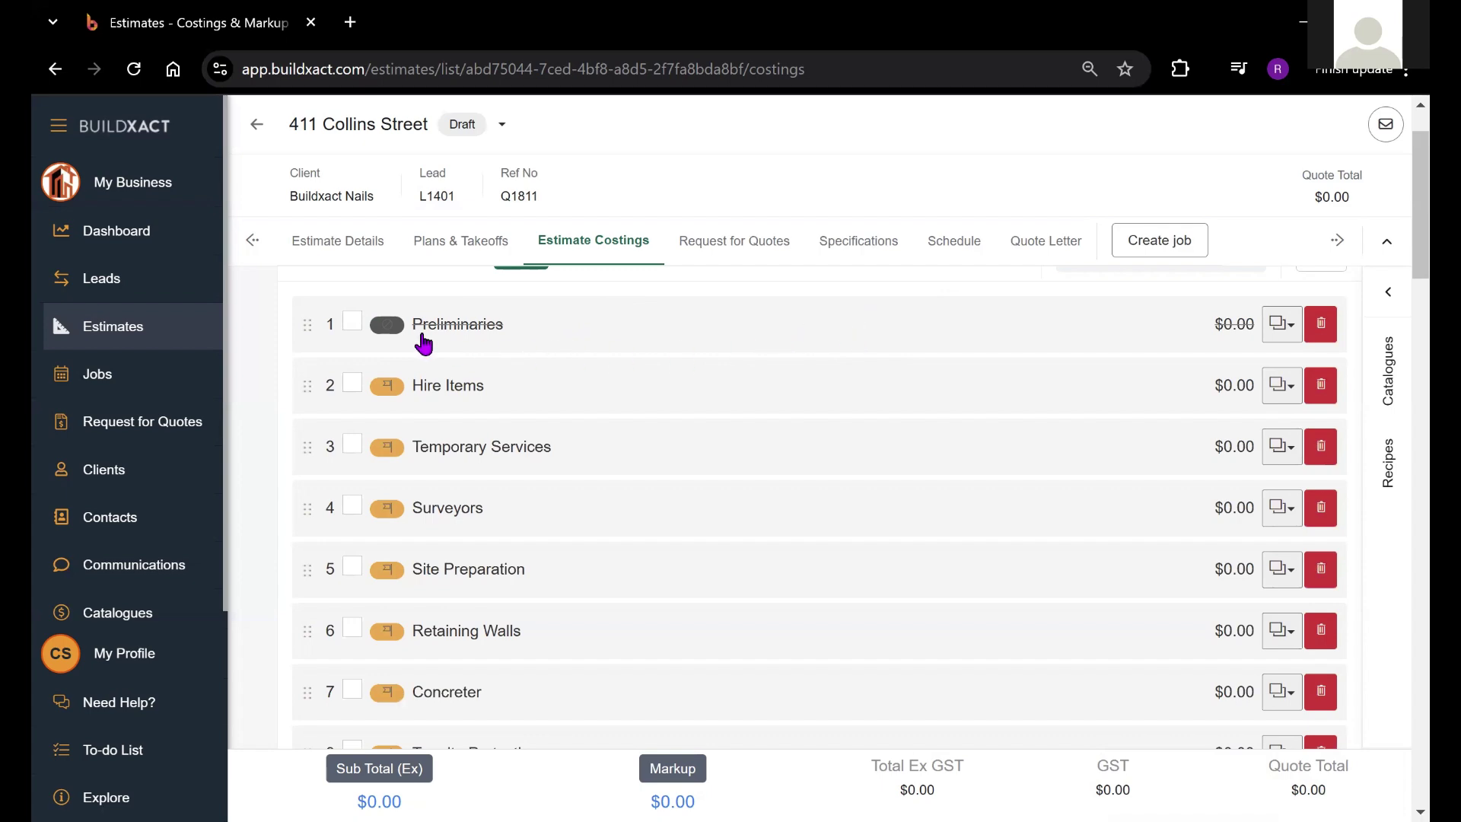
pyautogui.click(1189, 333)
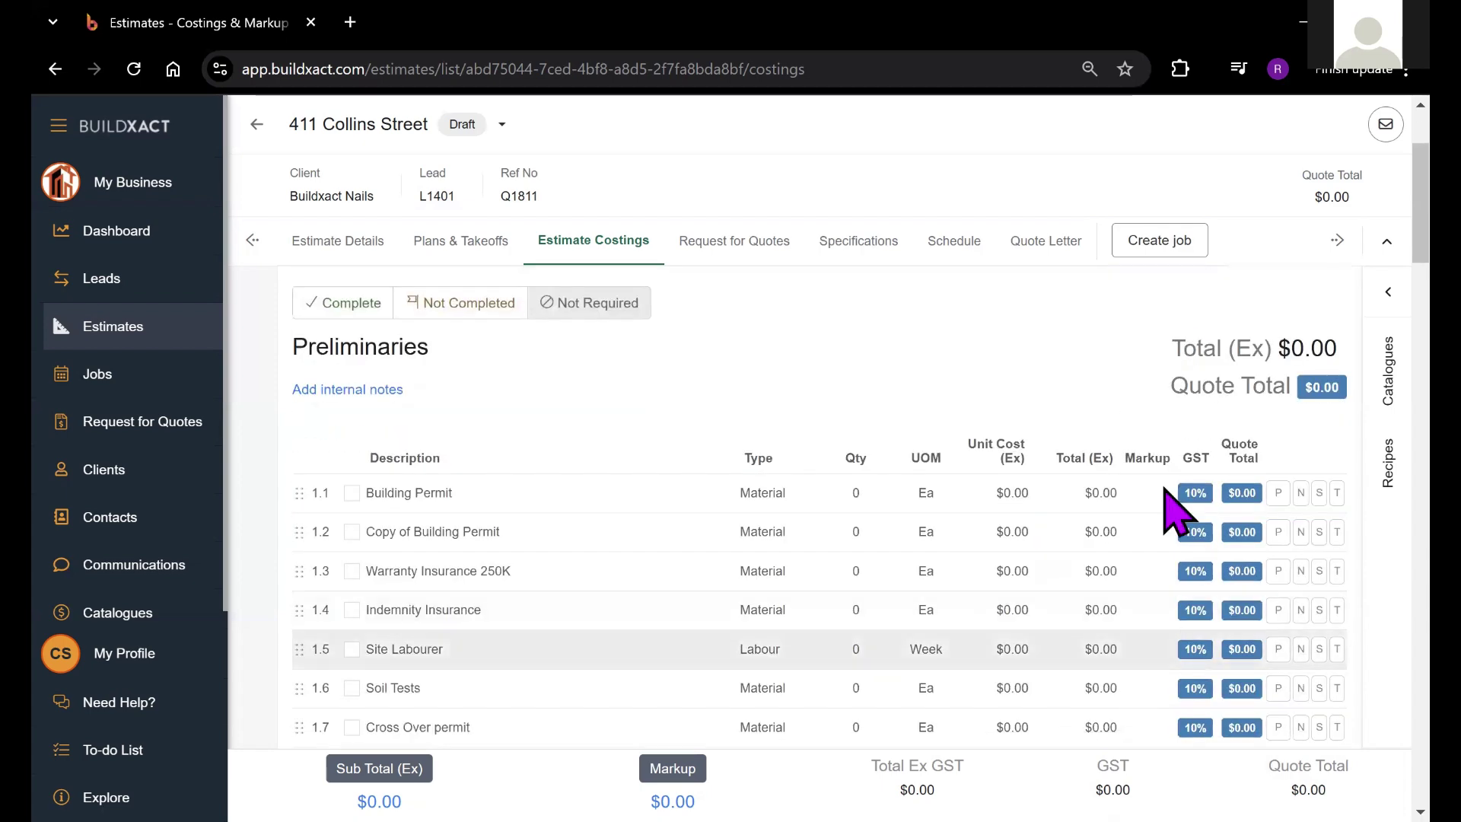
pyautogui.click(1141, 412)
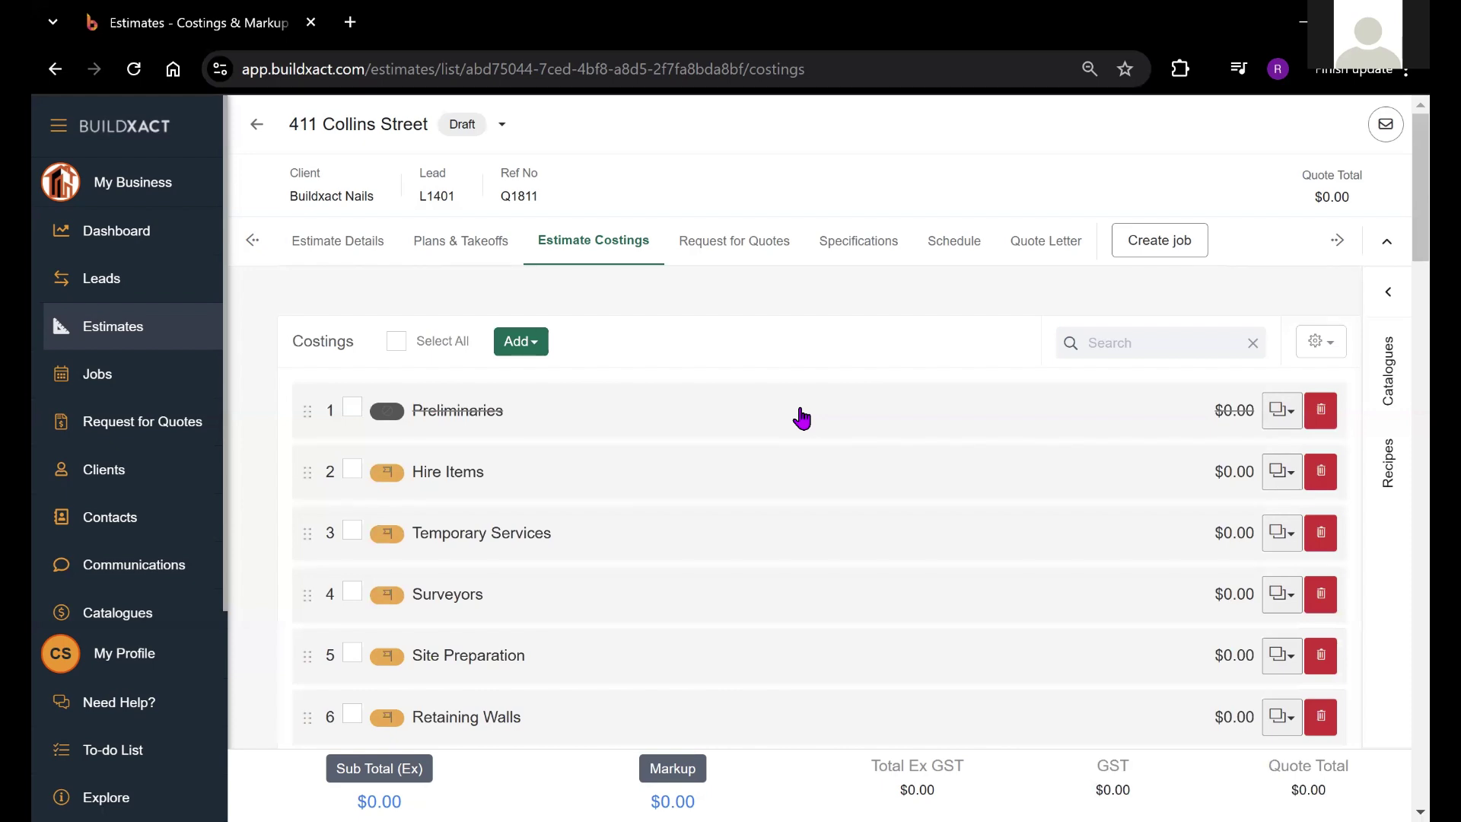
pyautogui.click(590, 418)
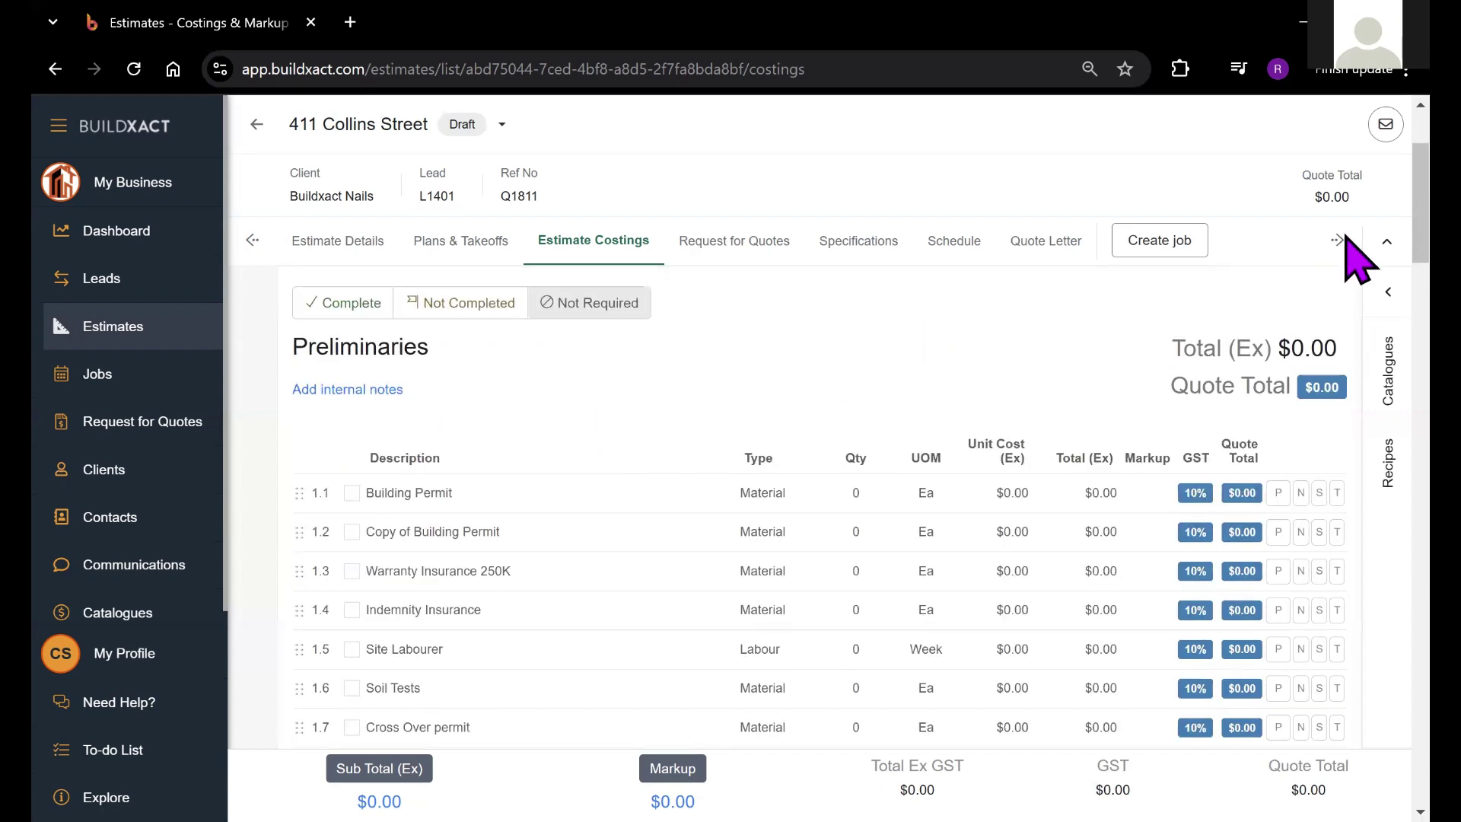
# Toggle Preliminaries to Not Completed and Not Required again, then mark it Complete.
pyautogui.click(467, 386)
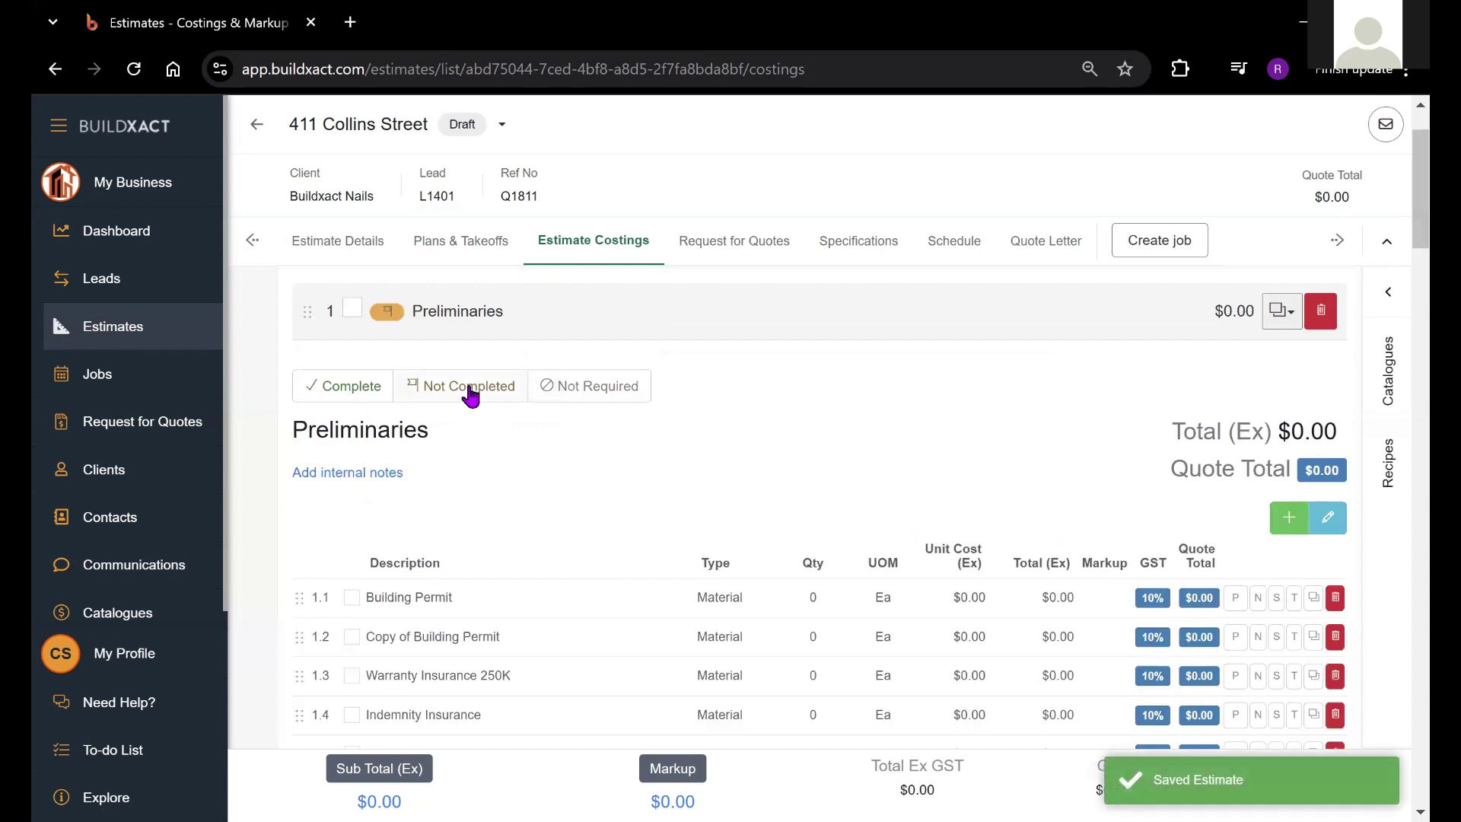
pyautogui.click(586, 386)
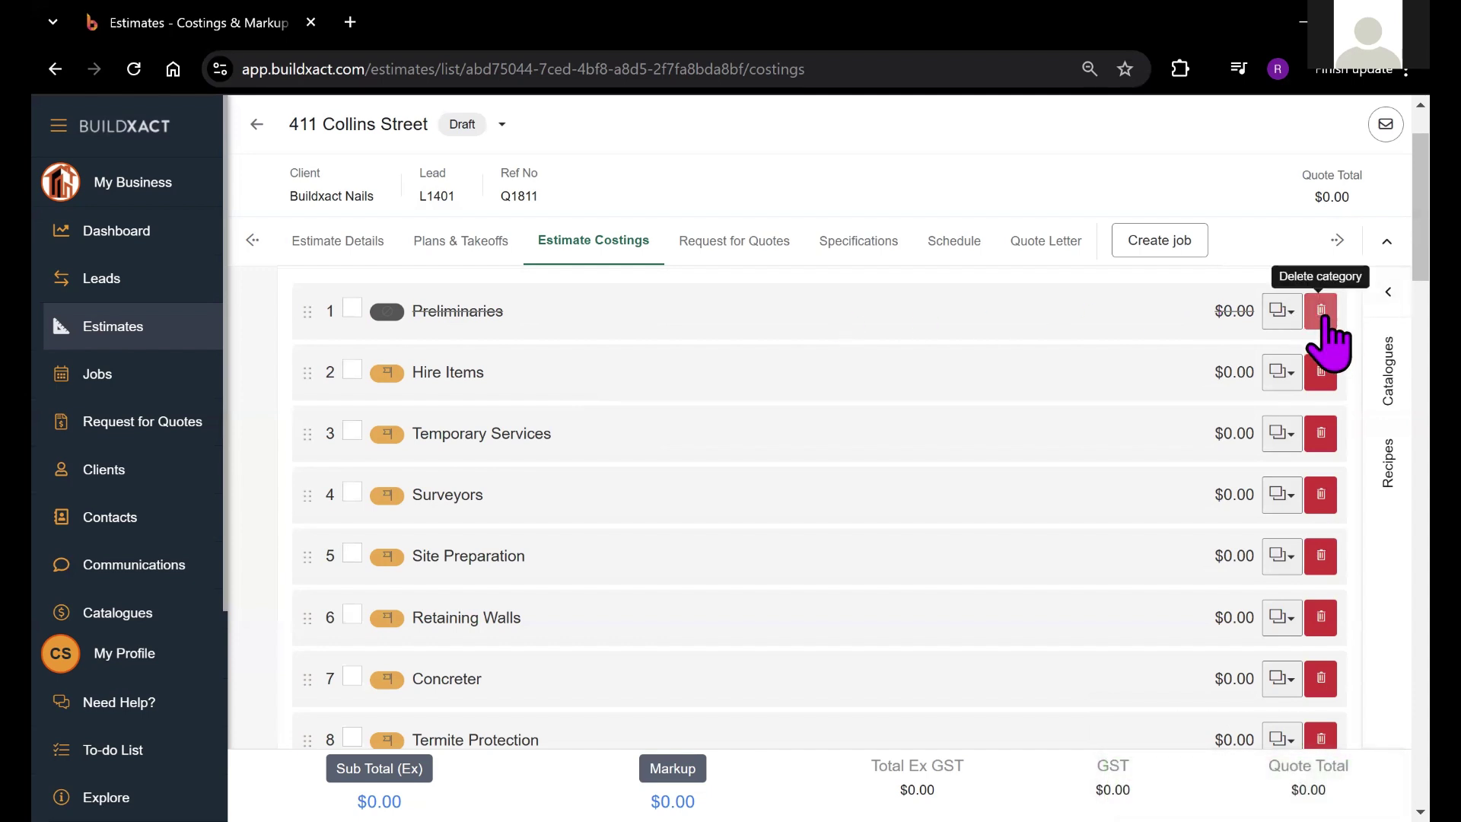
pyautogui.click(949, 318)
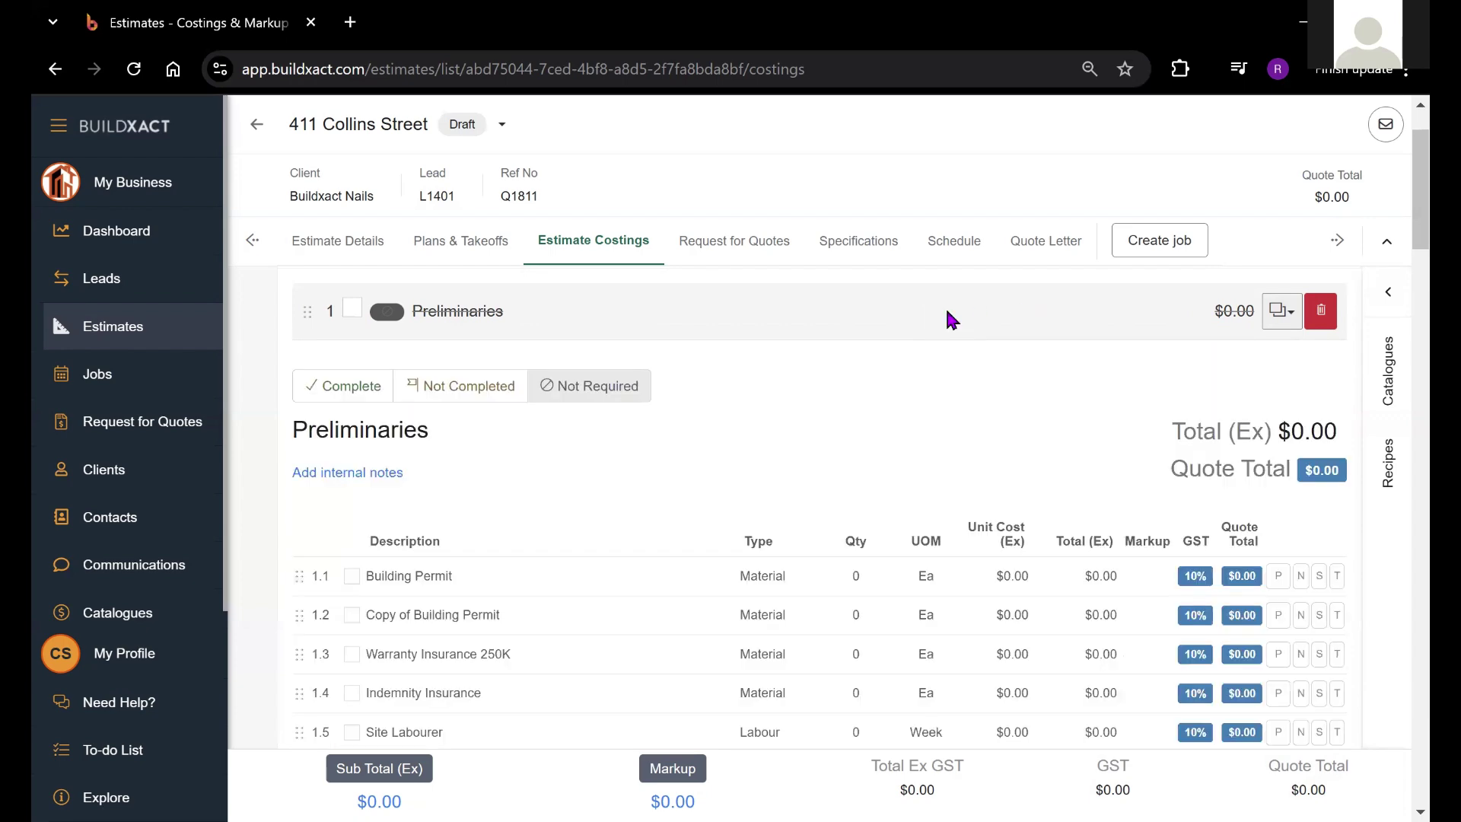
pyautogui.scroll(-1, 1141, 297)
pyautogui.scroll(2, 1272, 244)
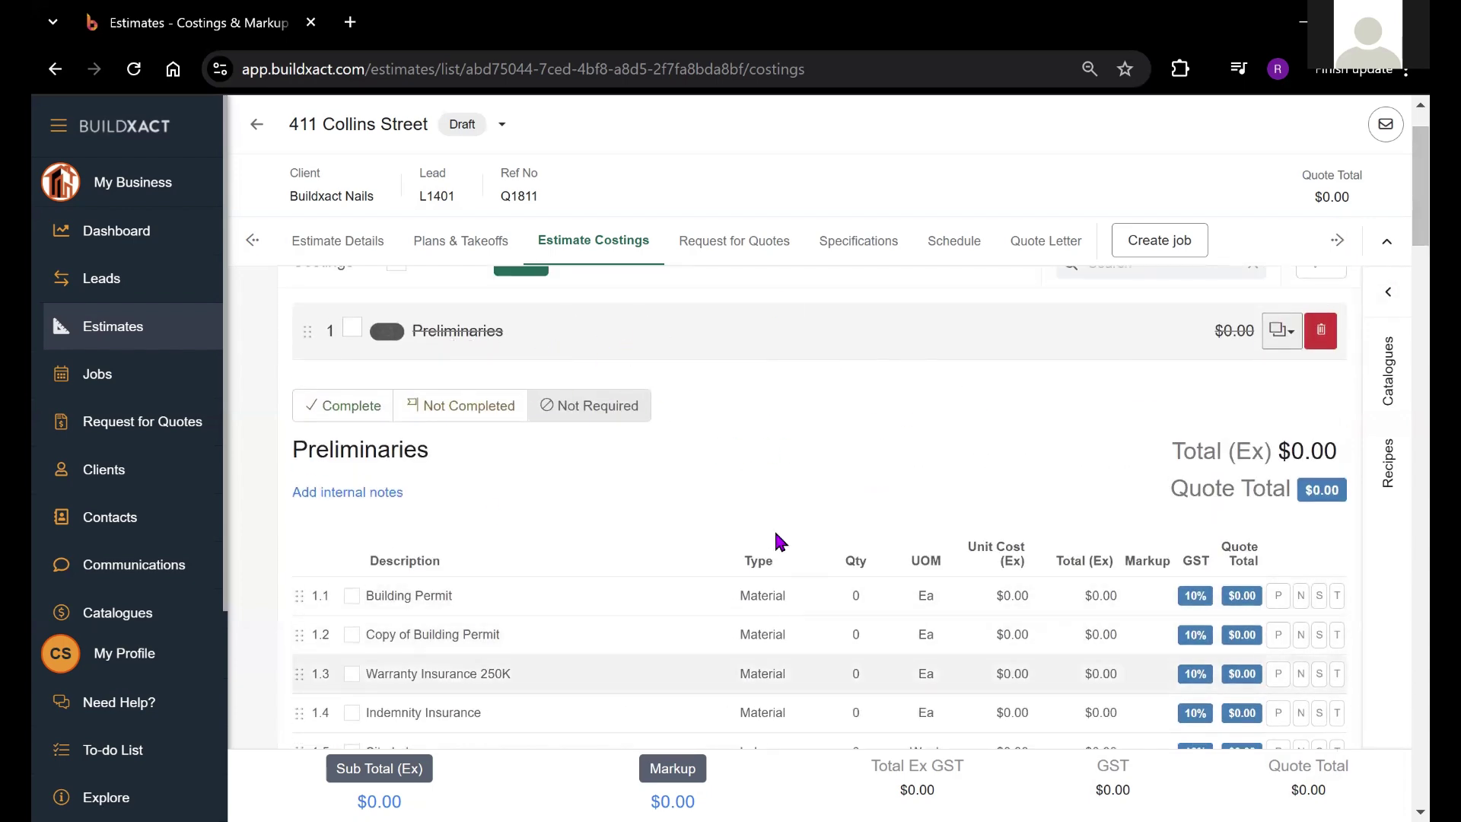
pyautogui.click(355, 409)
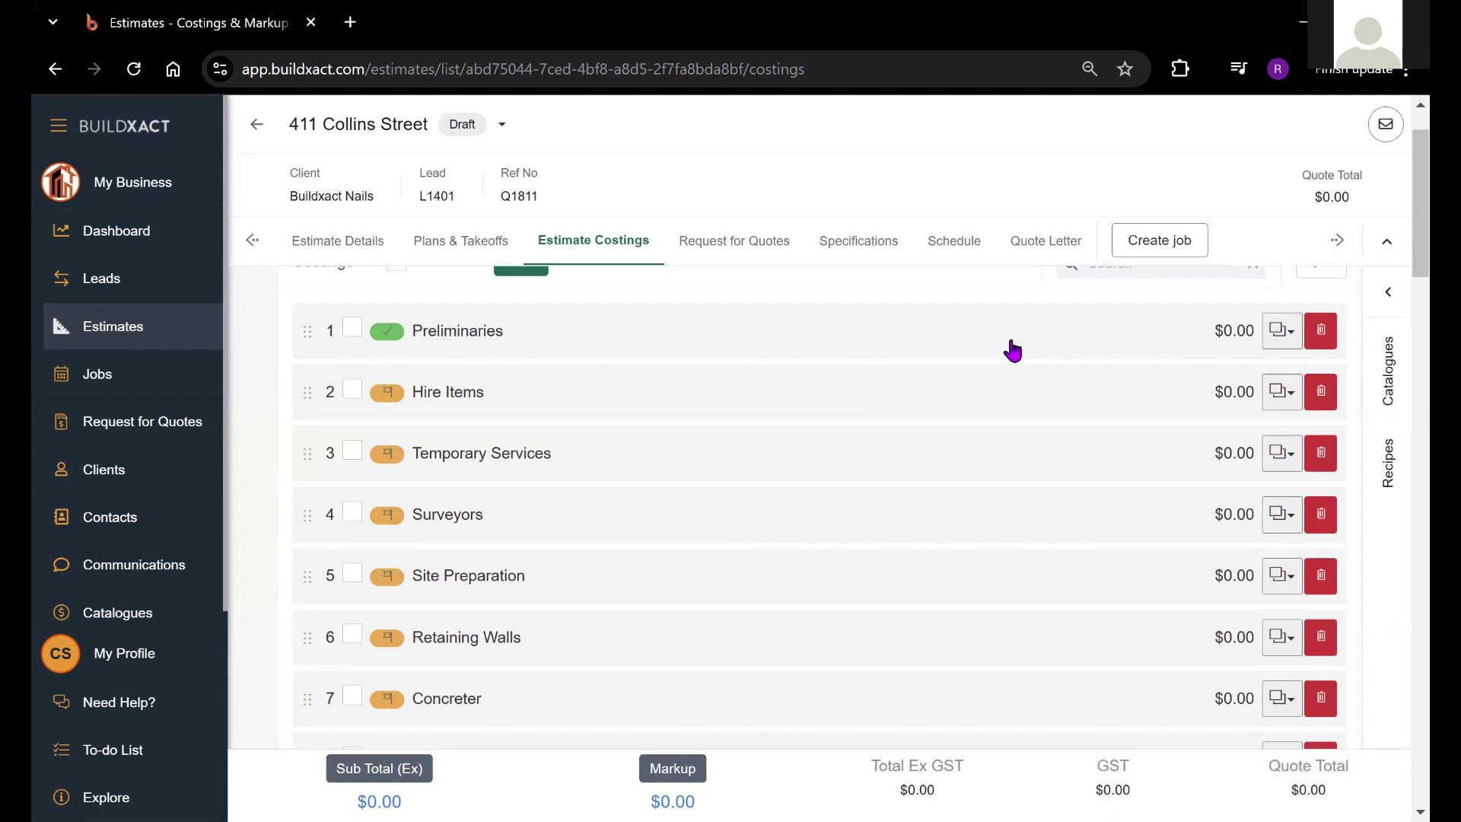
# Open and enlarge a Preliminaries internal notes box, then cancel editing without saving a note.
pyautogui.click(1011, 349)
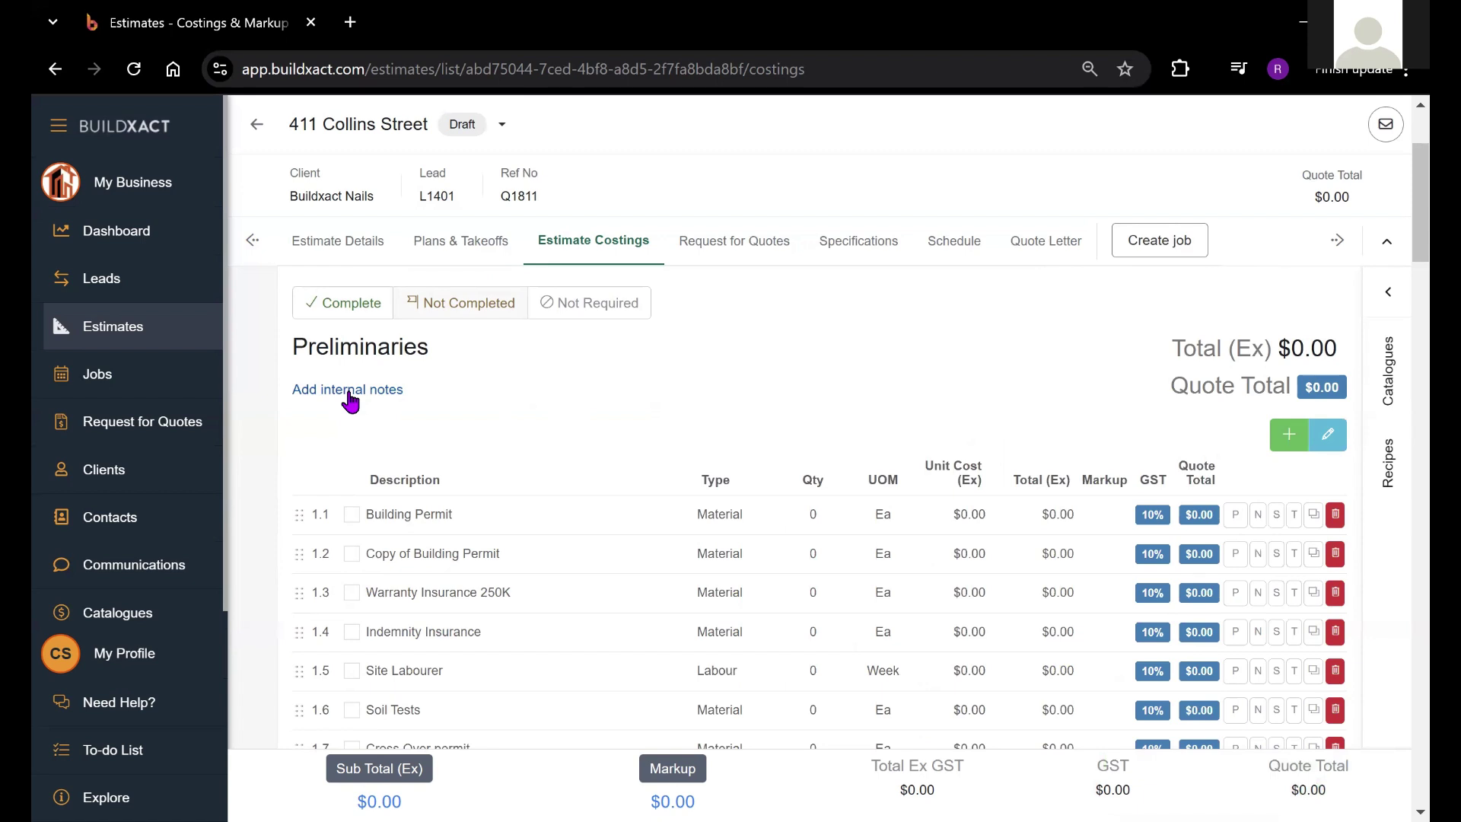
pyautogui.click(350, 392)
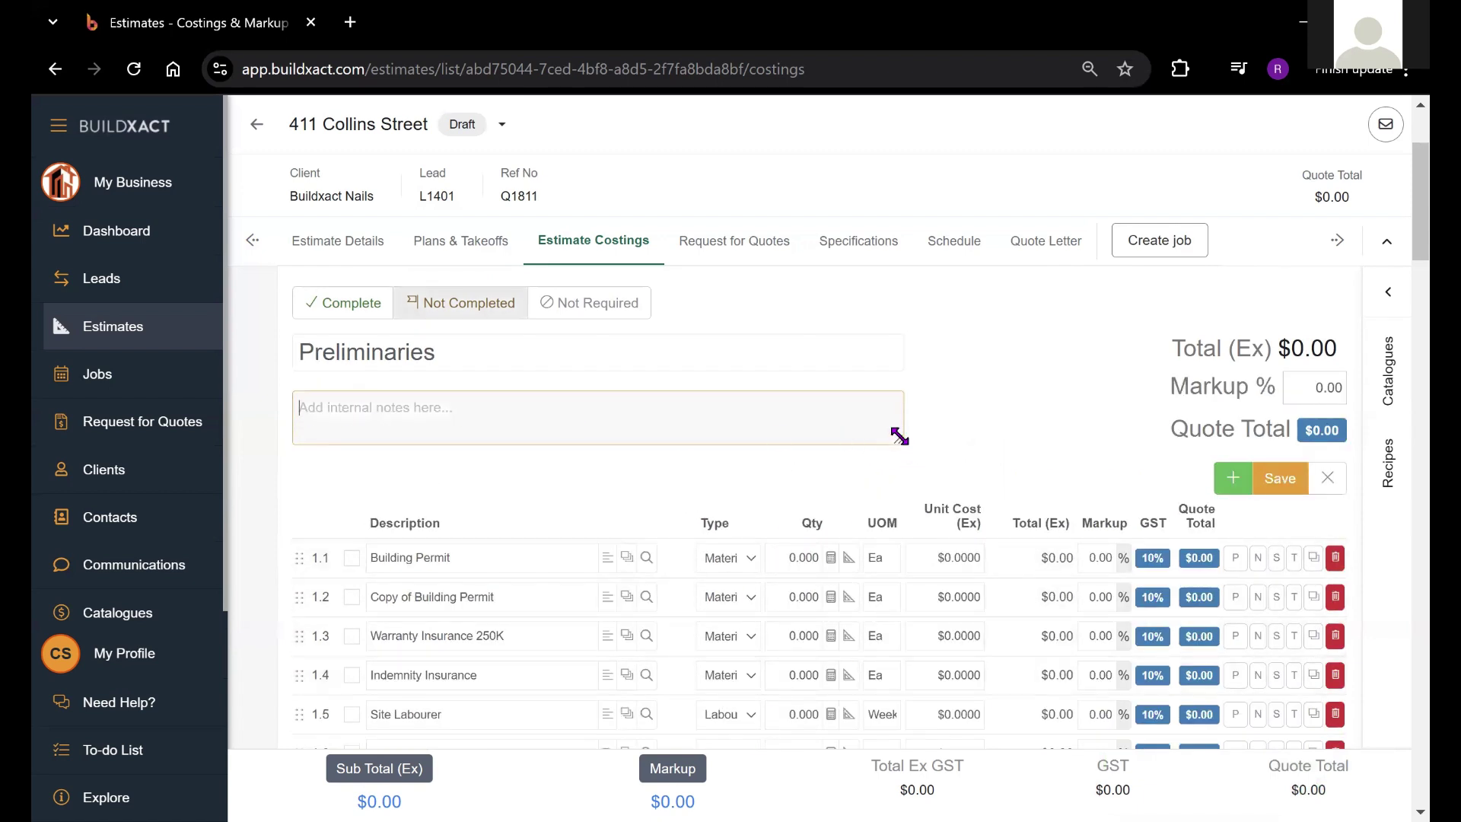
pyautogui.moveTo(899, 436); pyautogui.dragTo(901, 478)
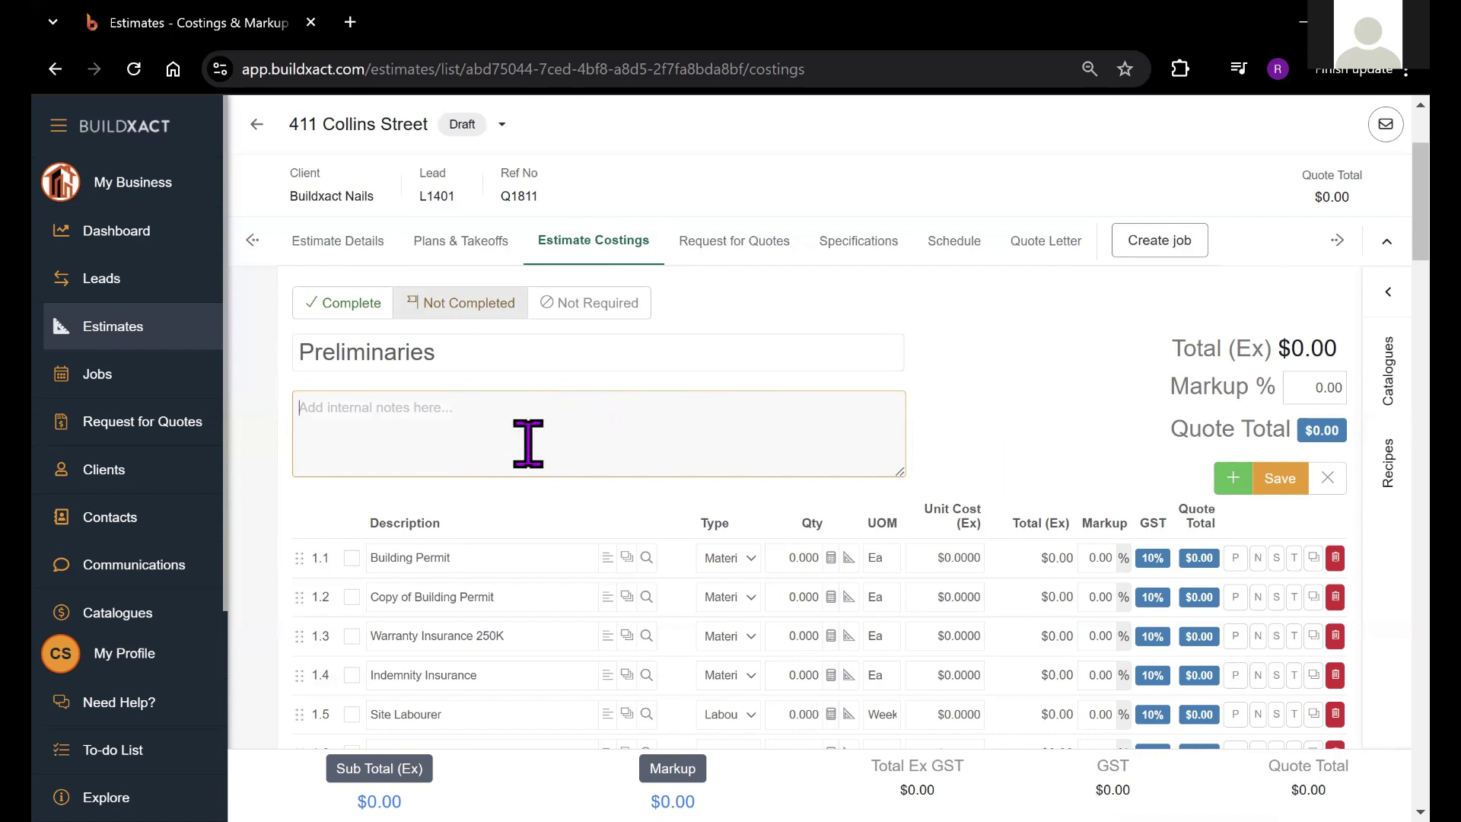
pyautogui.scroll(1, 1346, 238)
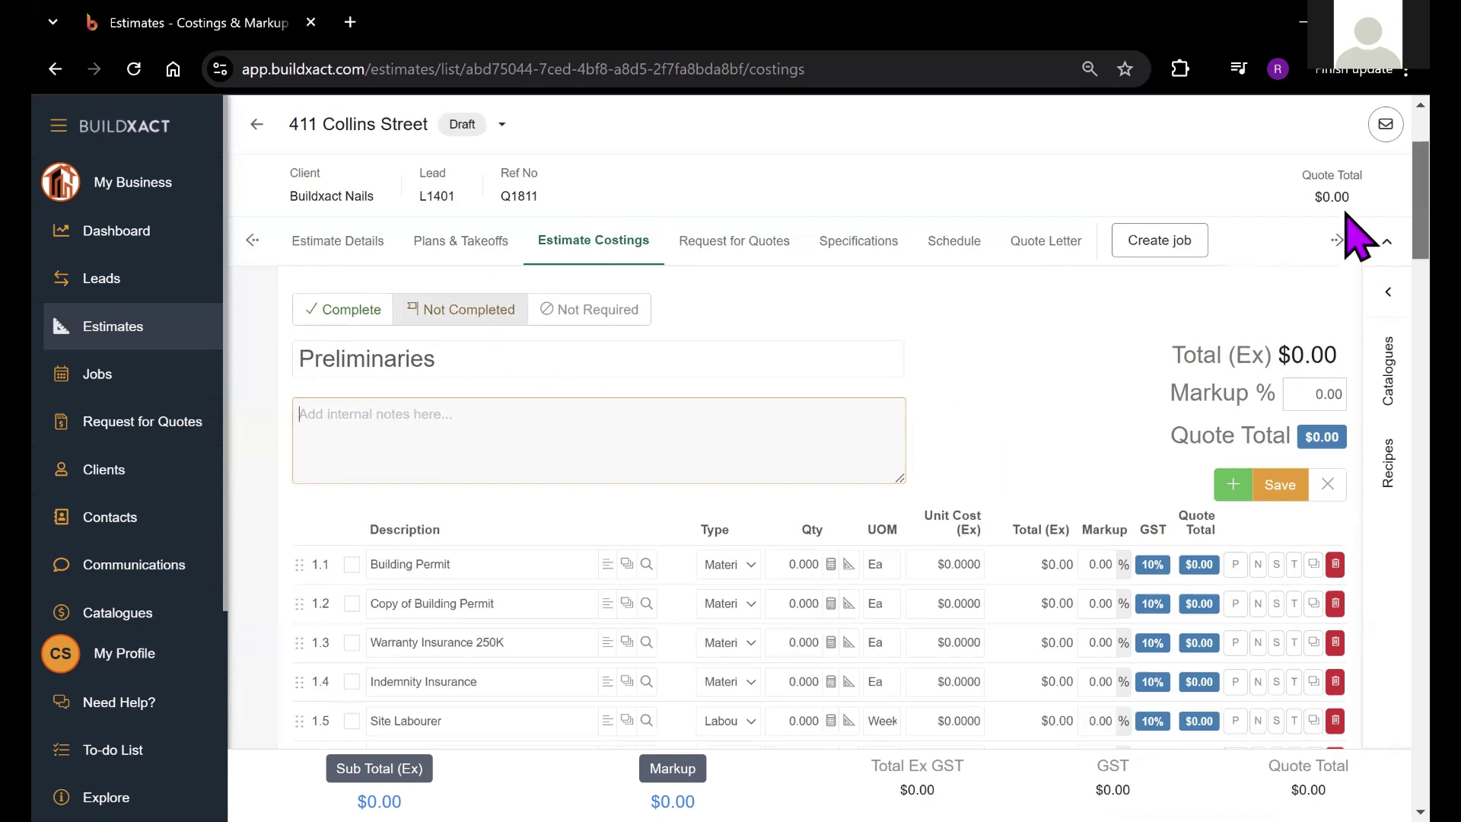
pyautogui.scroll(-1, 1349, 242)
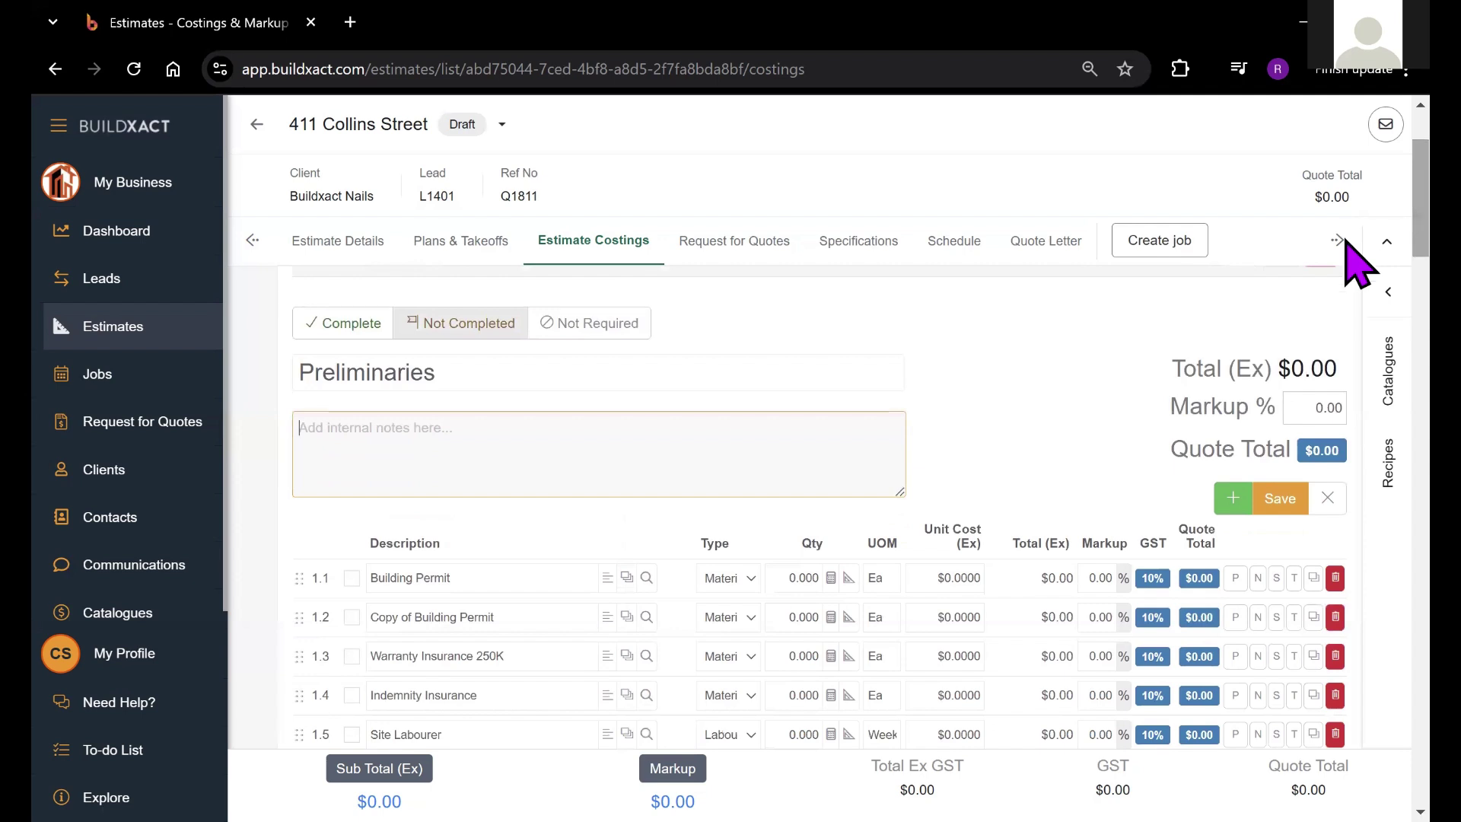
pyautogui.click(1327, 499)
# Give the 1.1 Building Permit line a quantity of 1, keeping its type as Material.
pyautogui.scroll(1, 1358, 251)
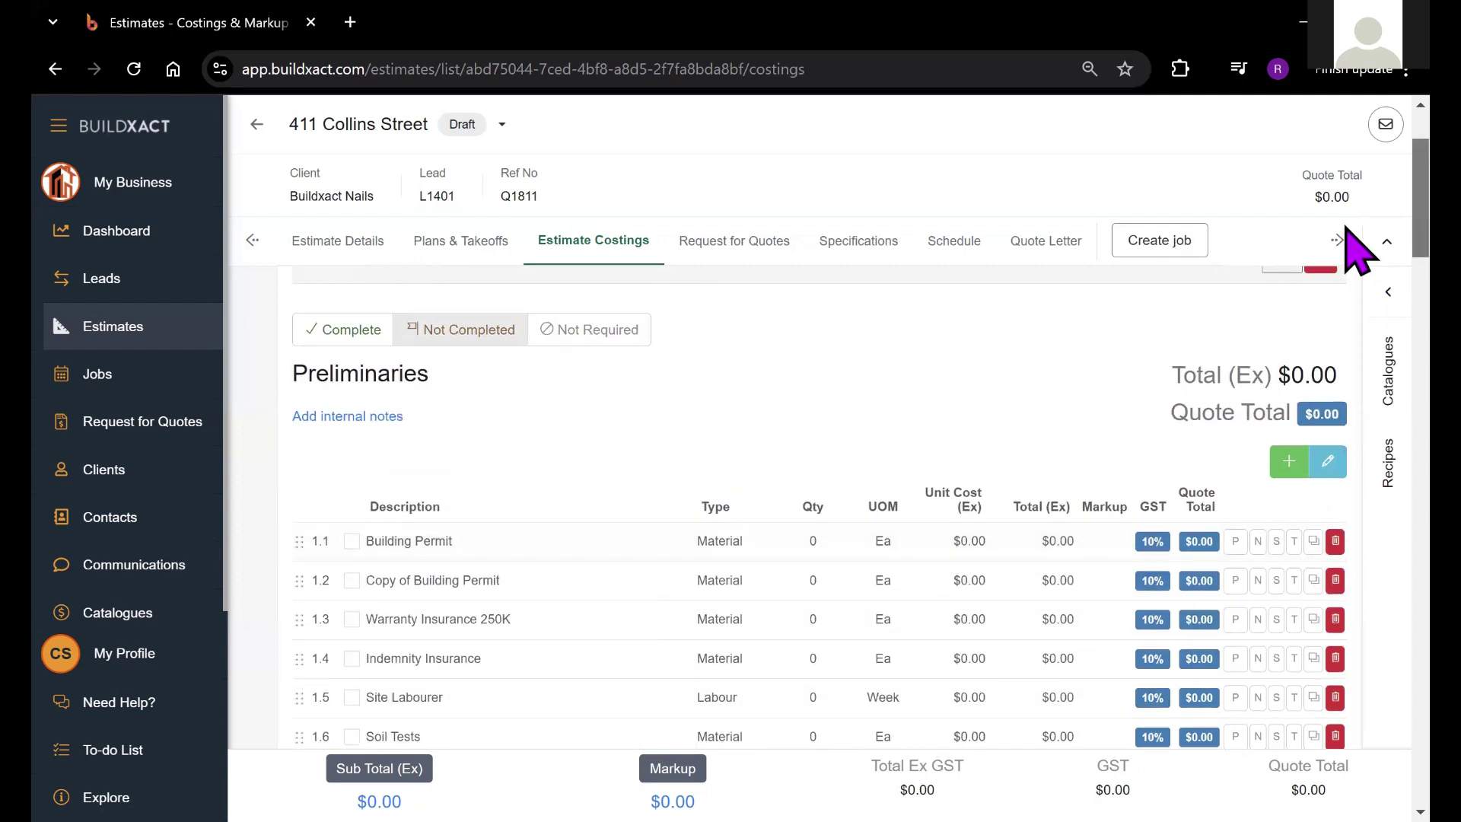
pyautogui.scroll(-3, 1354, 253)
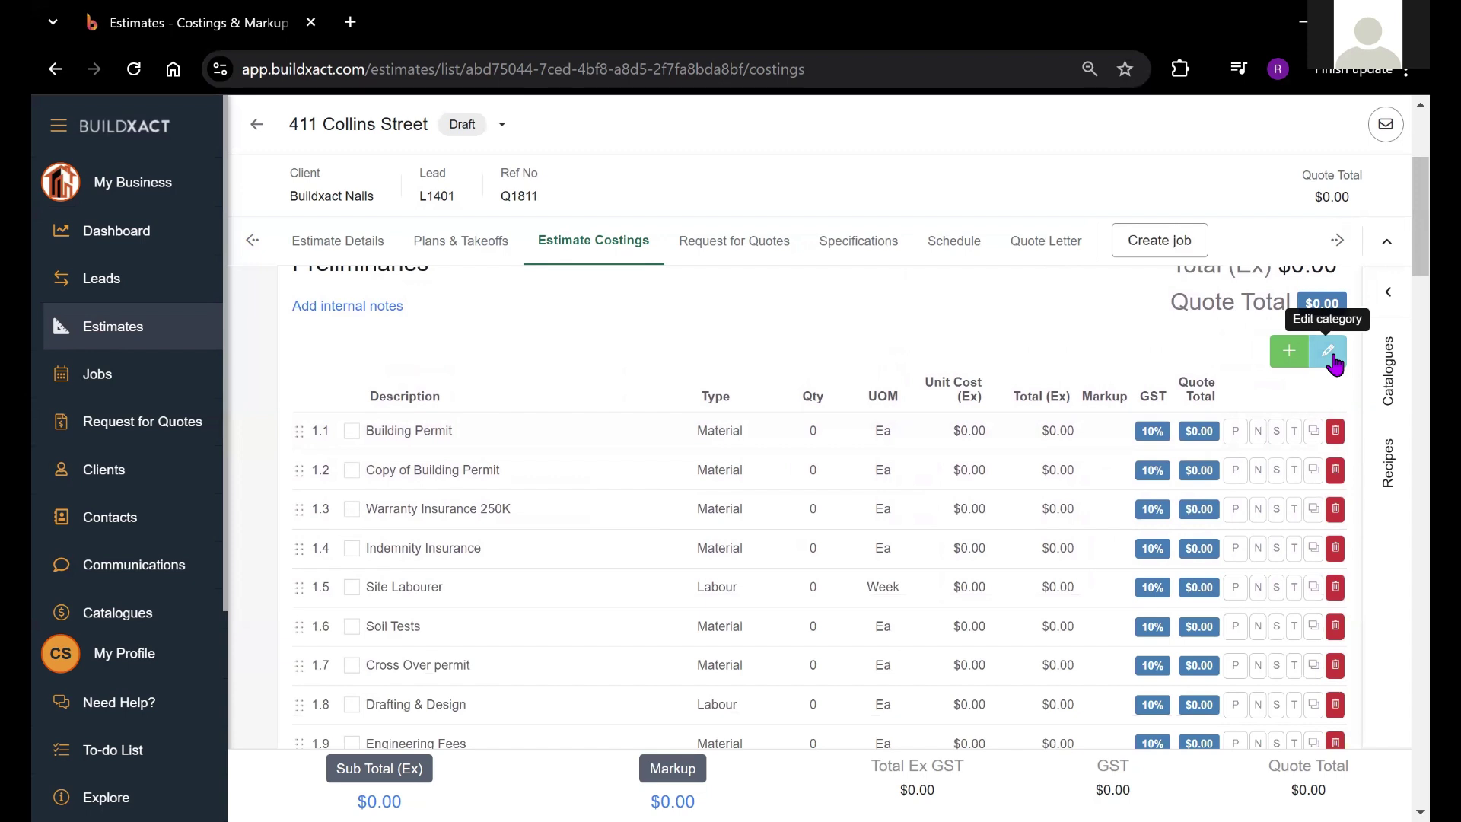
pyautogui.click(821, 458)
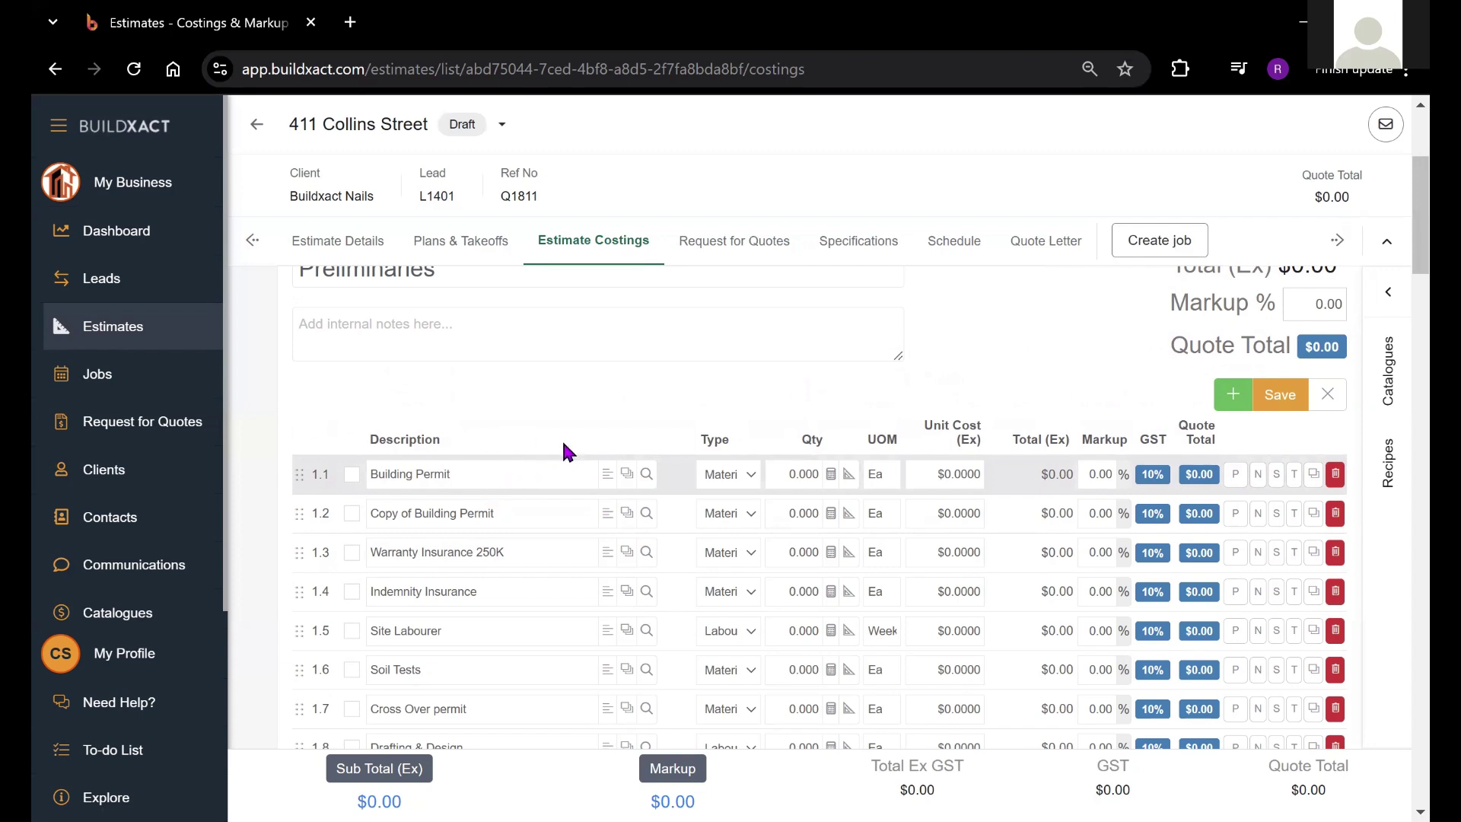
pyautogui.click(745, 476)
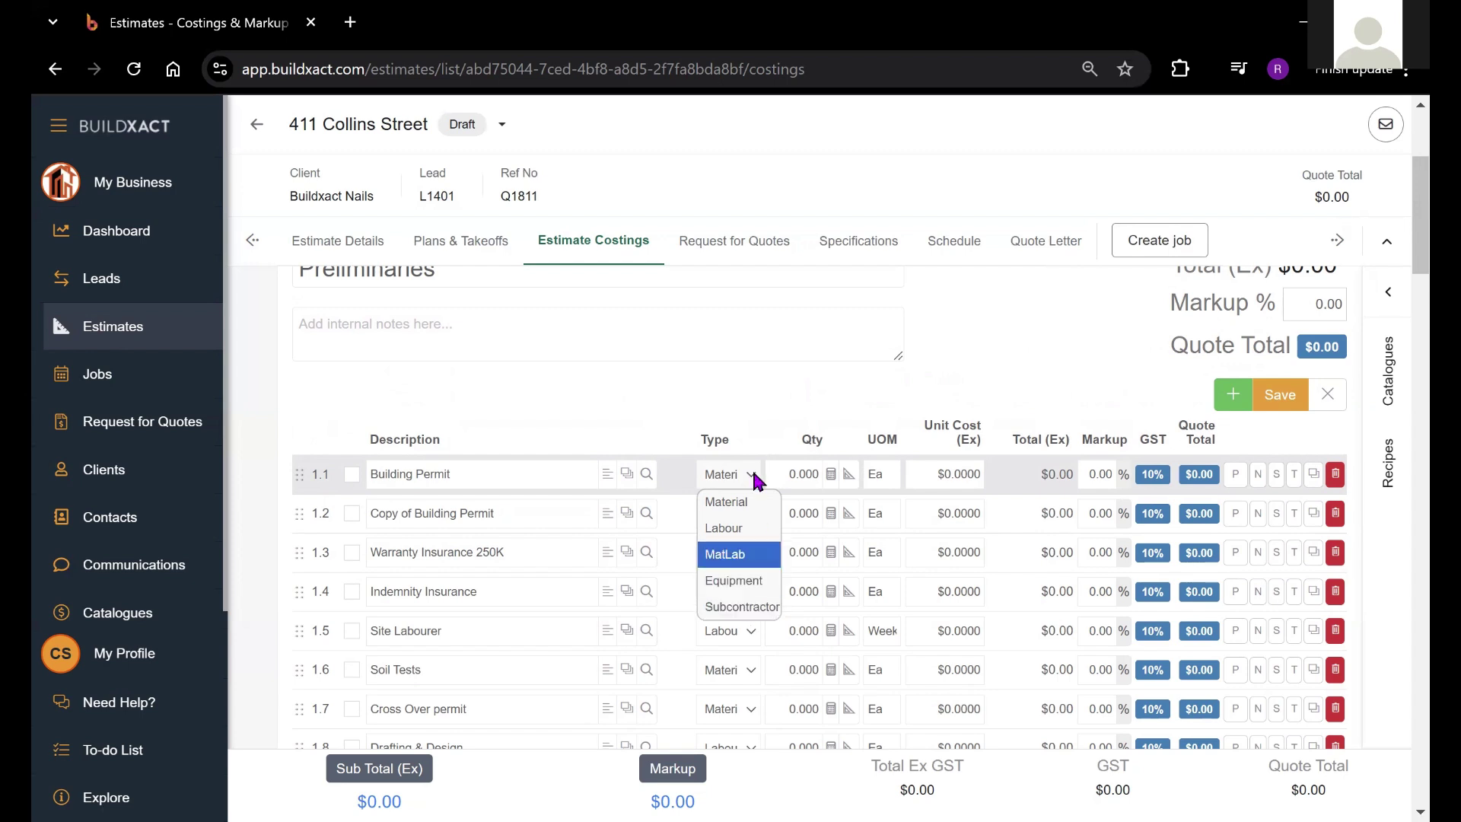
pyautogui.click(799, 375)
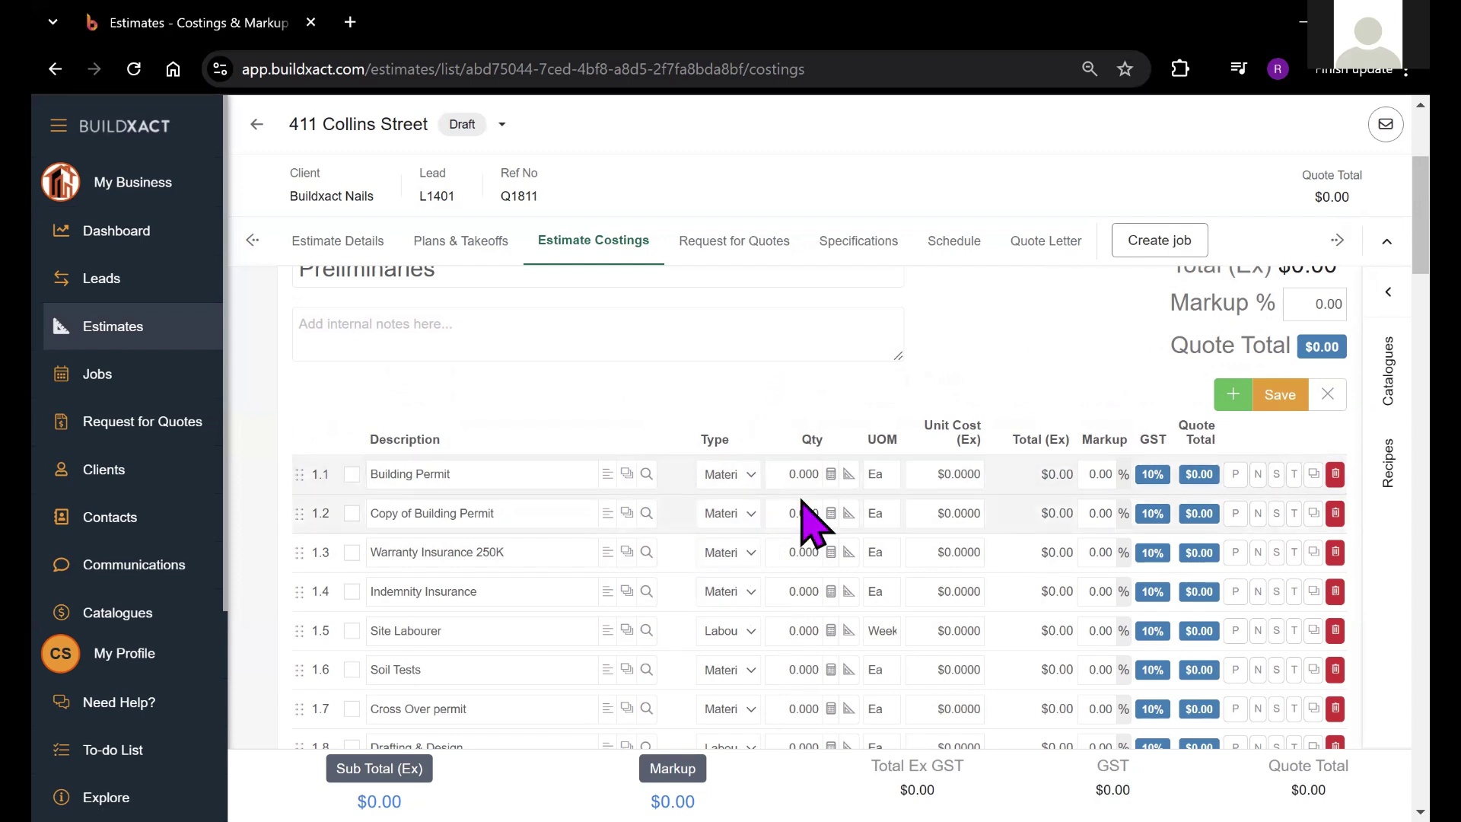
pyautogui.click(790, 474)
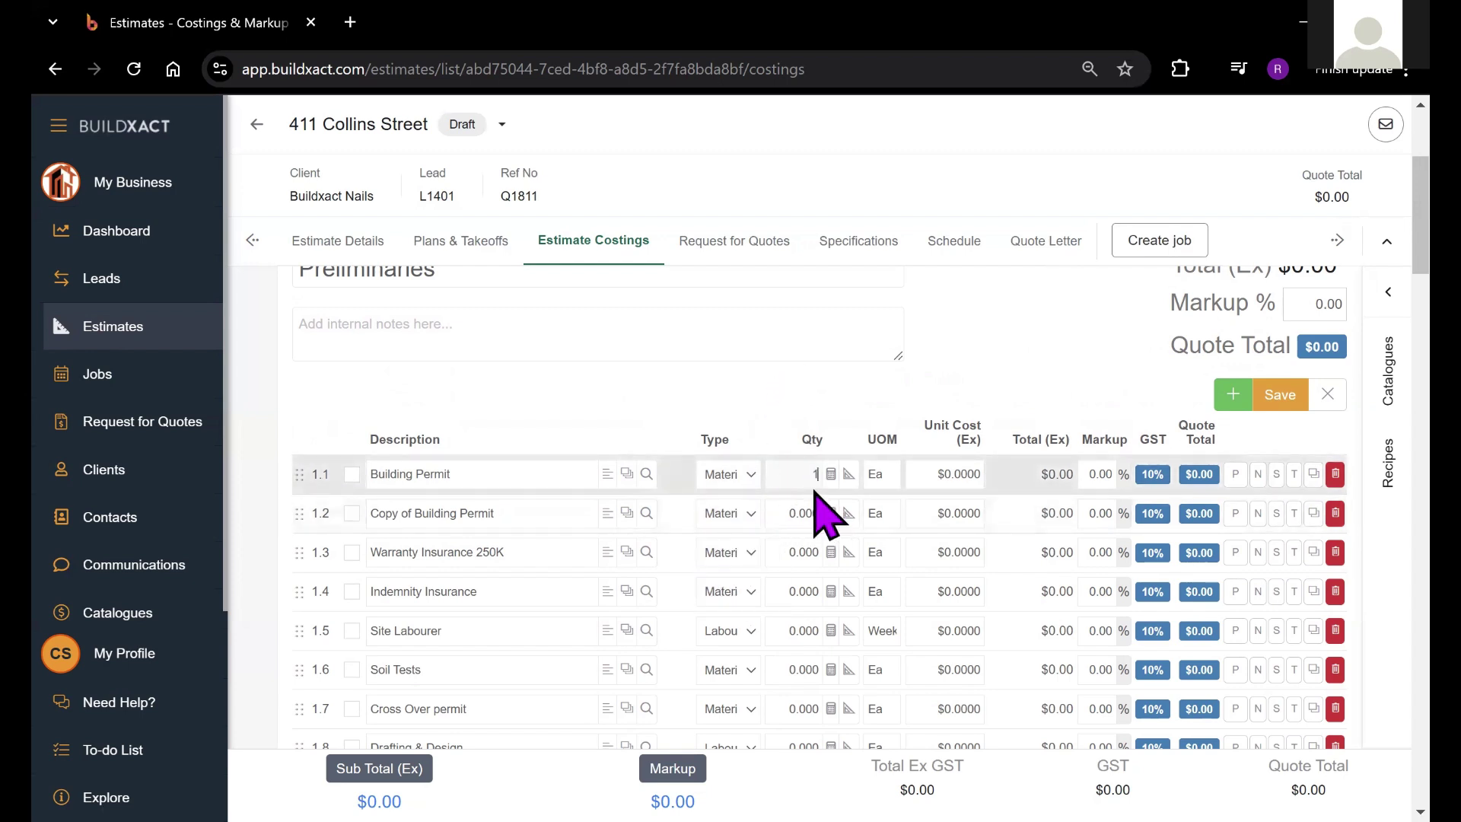
pyautogui.click(936, 424)
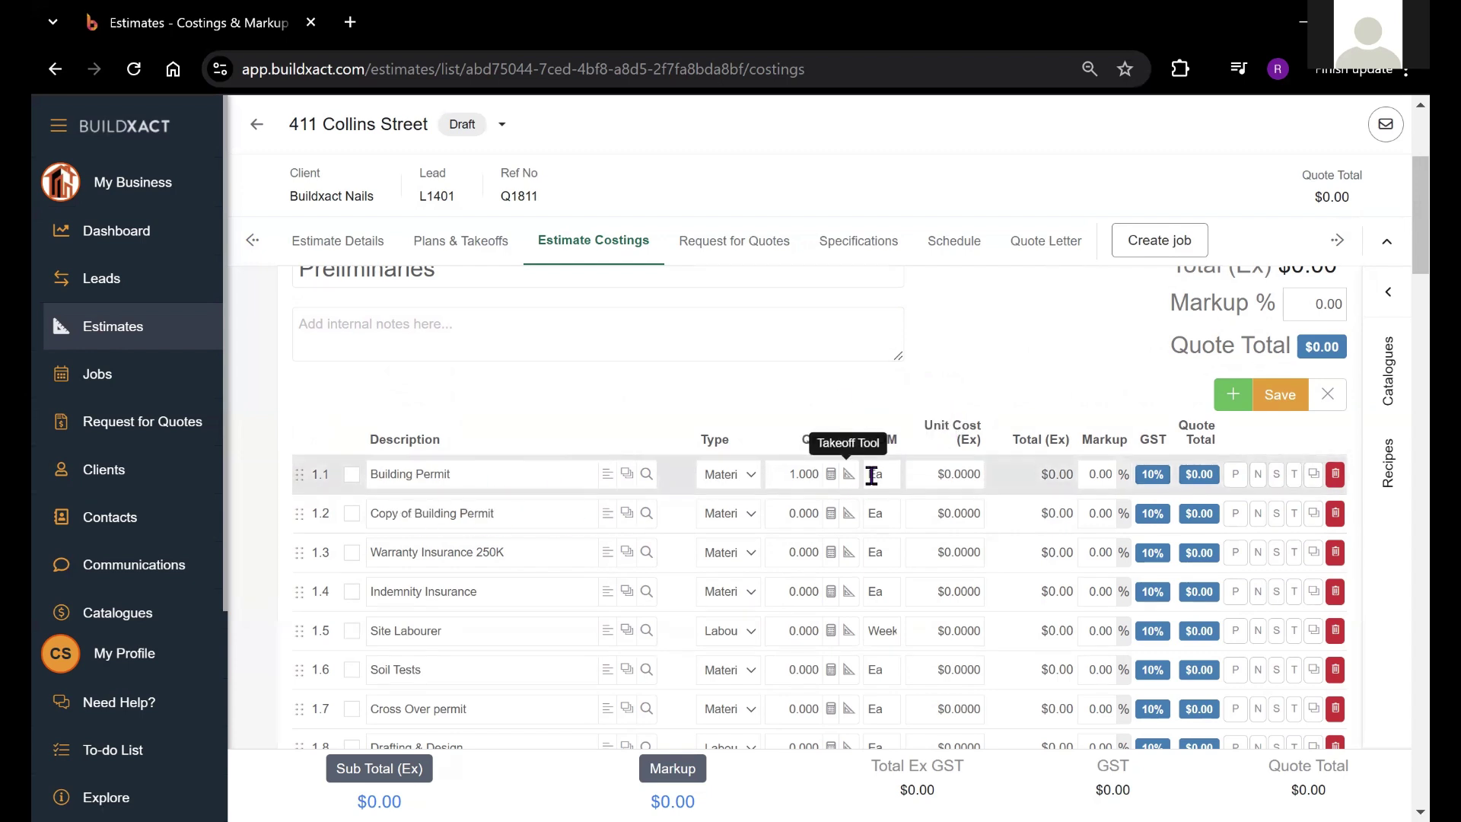
# Set Building Permit's unit cost to 25 and check the $27.50 total ($25.00 plus $2.50 GST).
pyautogui.click(938, 478)
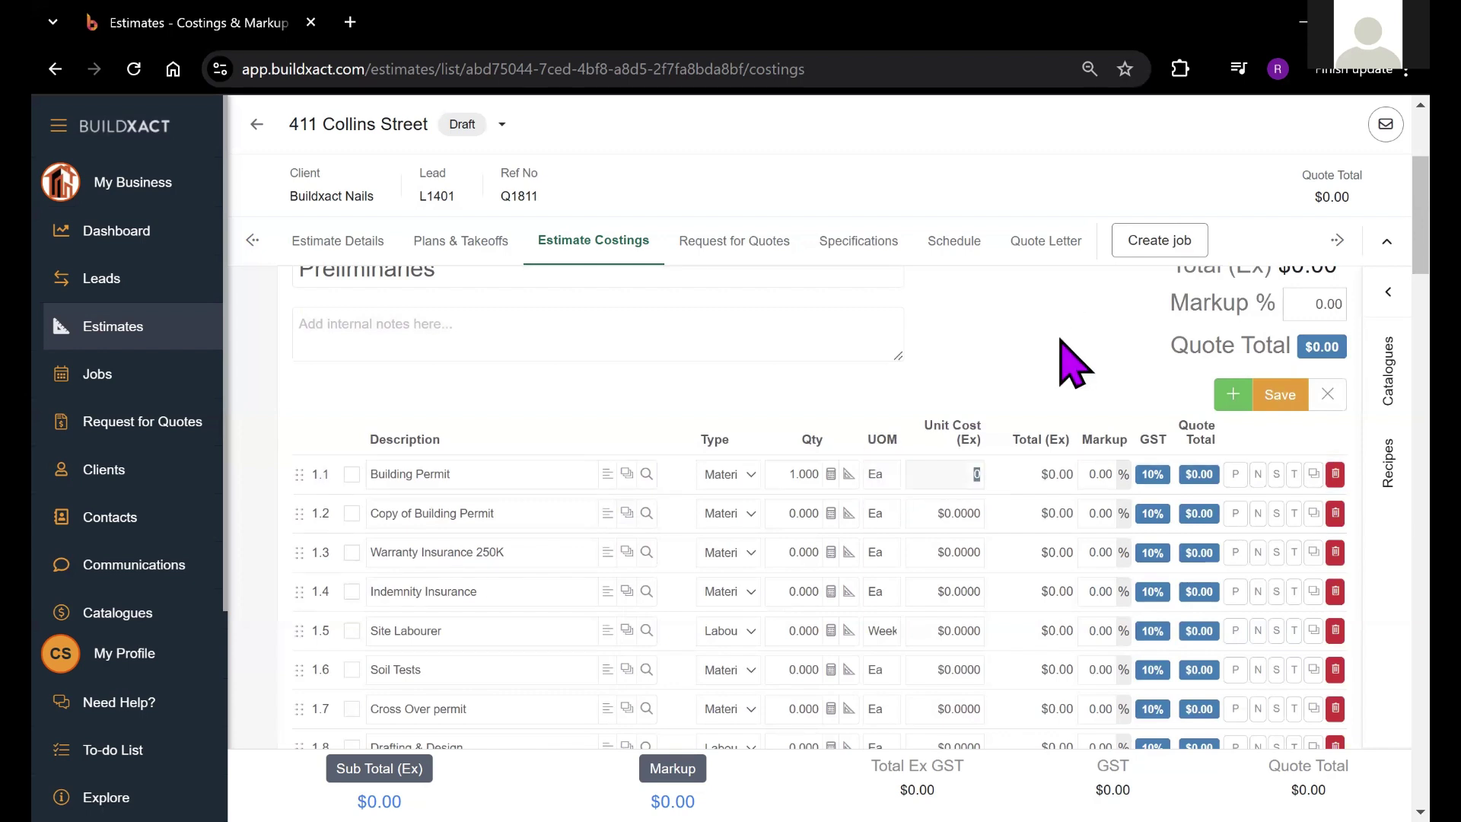
pyautogui.write('25')
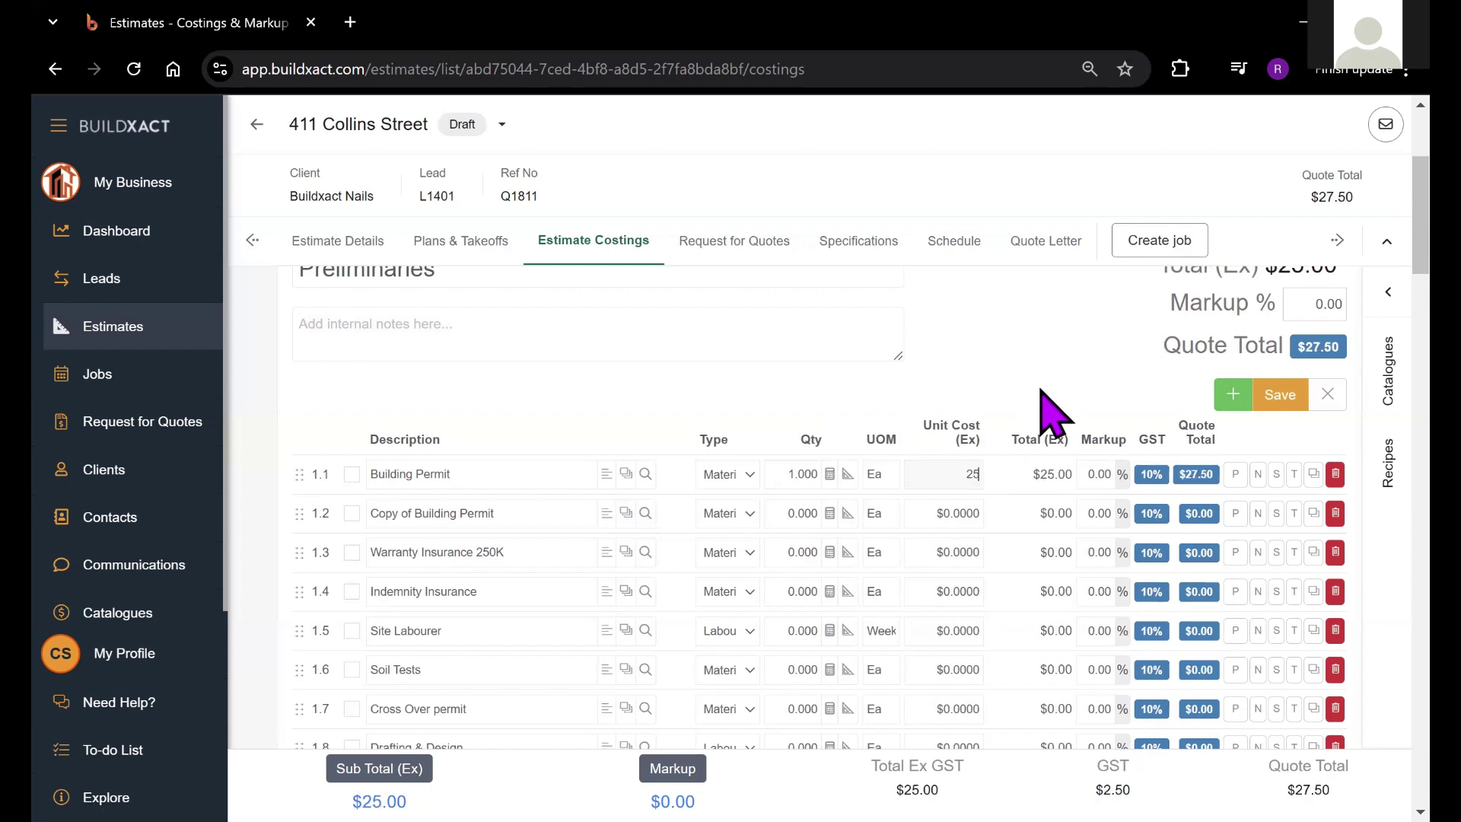
pyautogui.click(1054, 384)
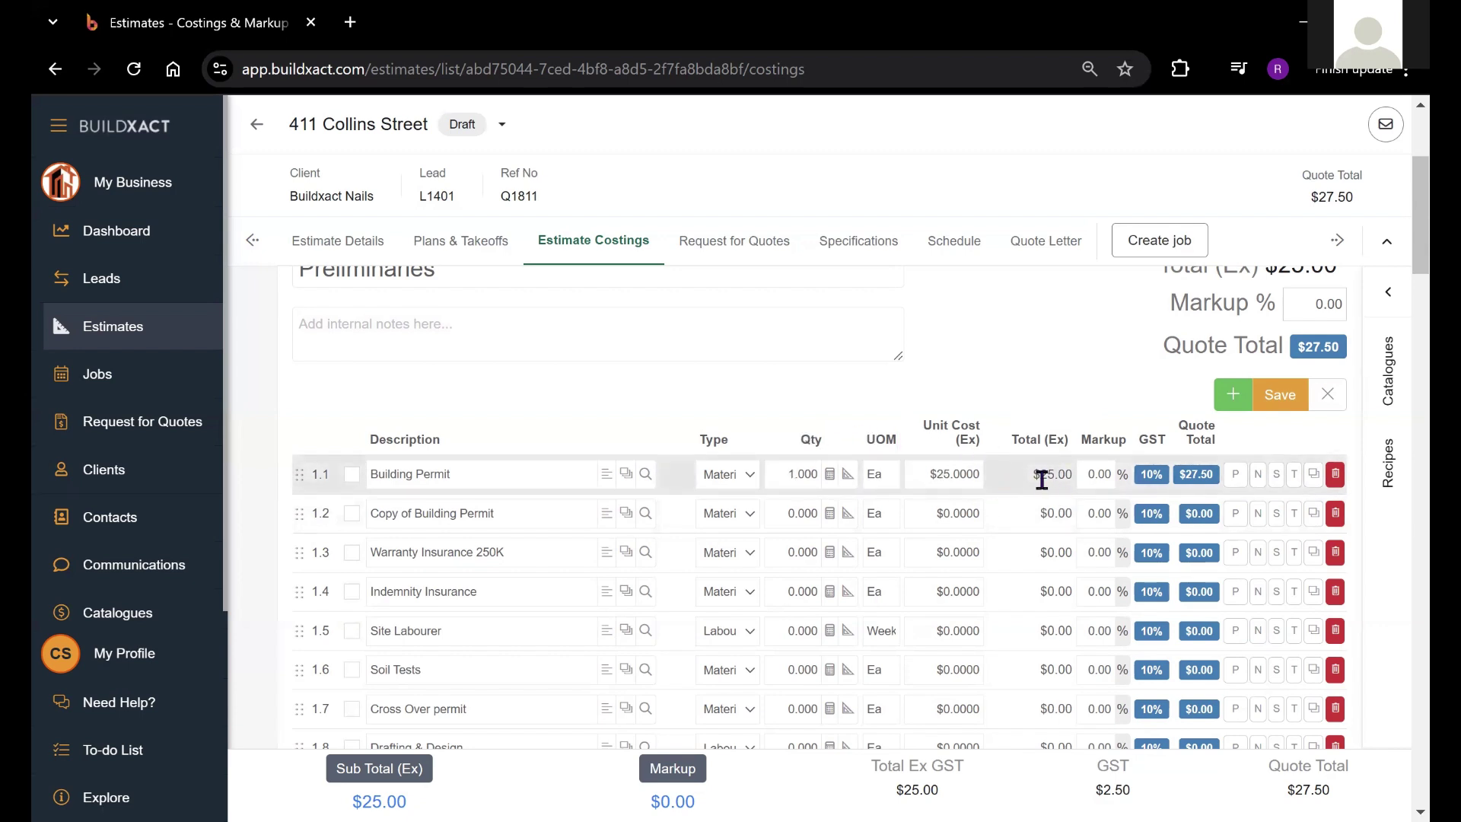
pyautogui.click(1053, 443)
pyautogui.click(1198, 476)
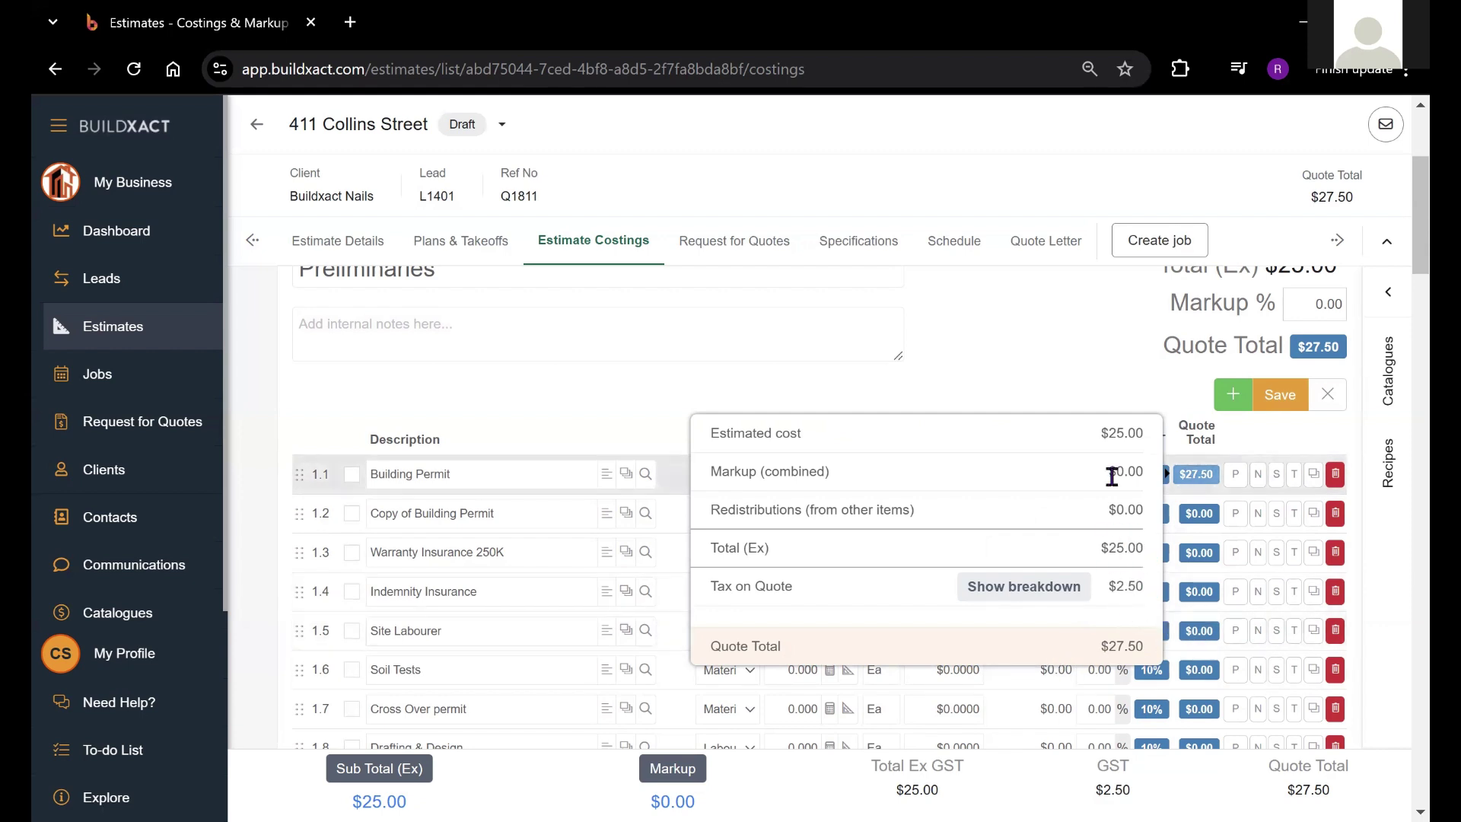
pyautogui.click(1139, 375)
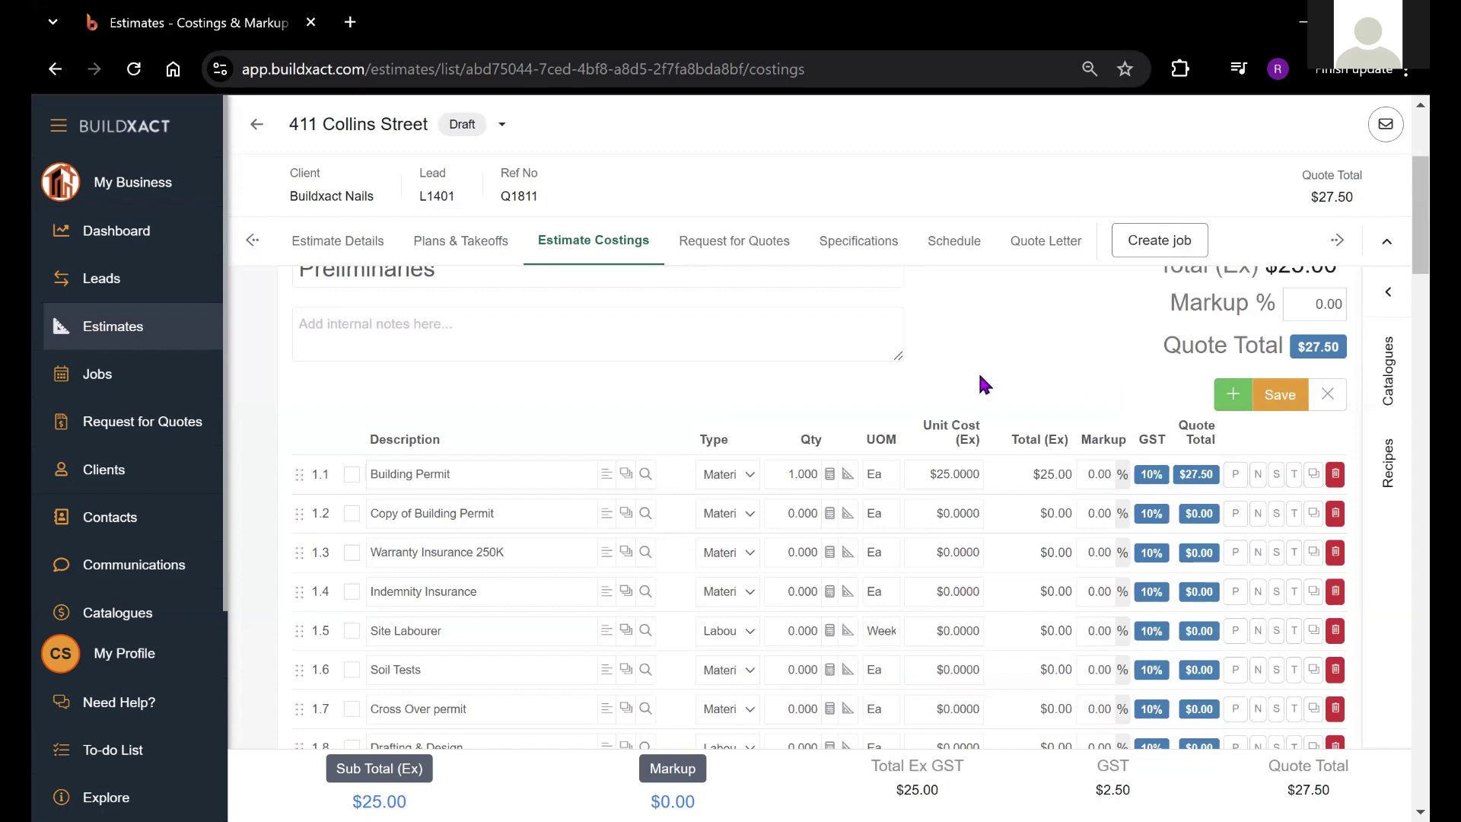
# Start a note on the Building Permit line, then cancel editing so quantity and total revert to 0.
pyautogui.scroll(-1, 1349, 259)
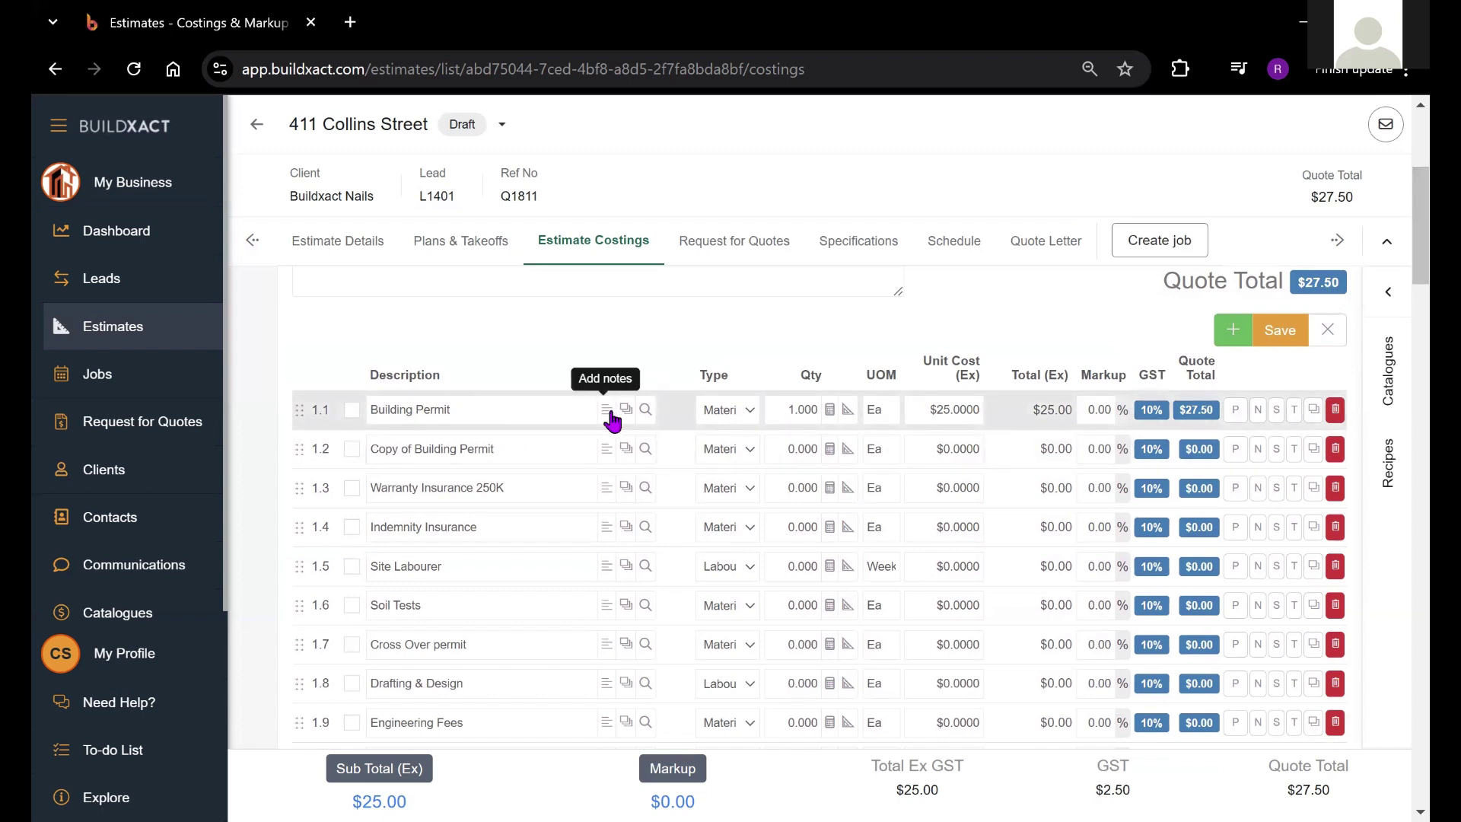
pyautogui.click(608, 411)
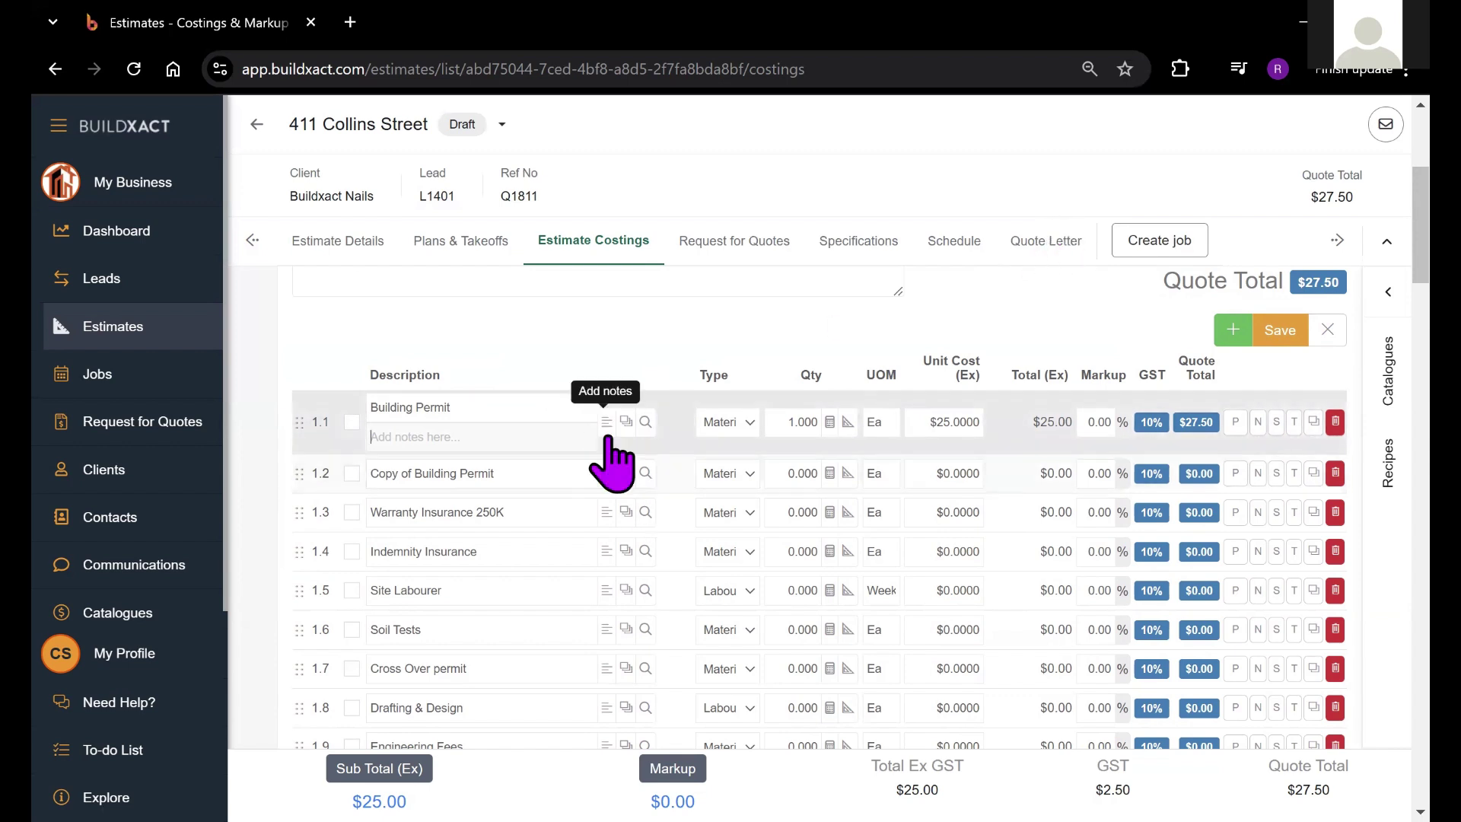
pyautogui.click(411, 434)
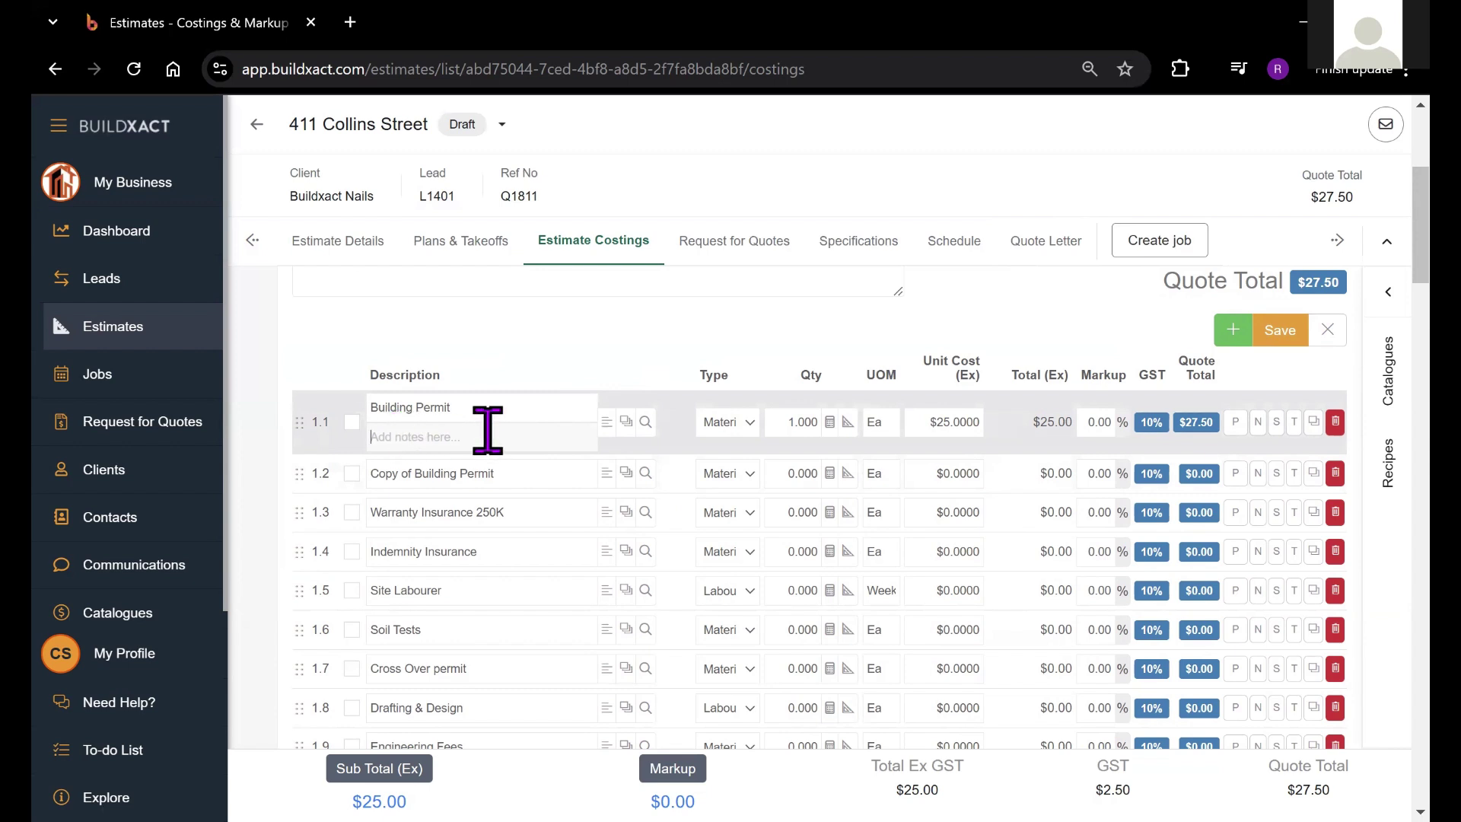
pyautogui.click(1329, 327)
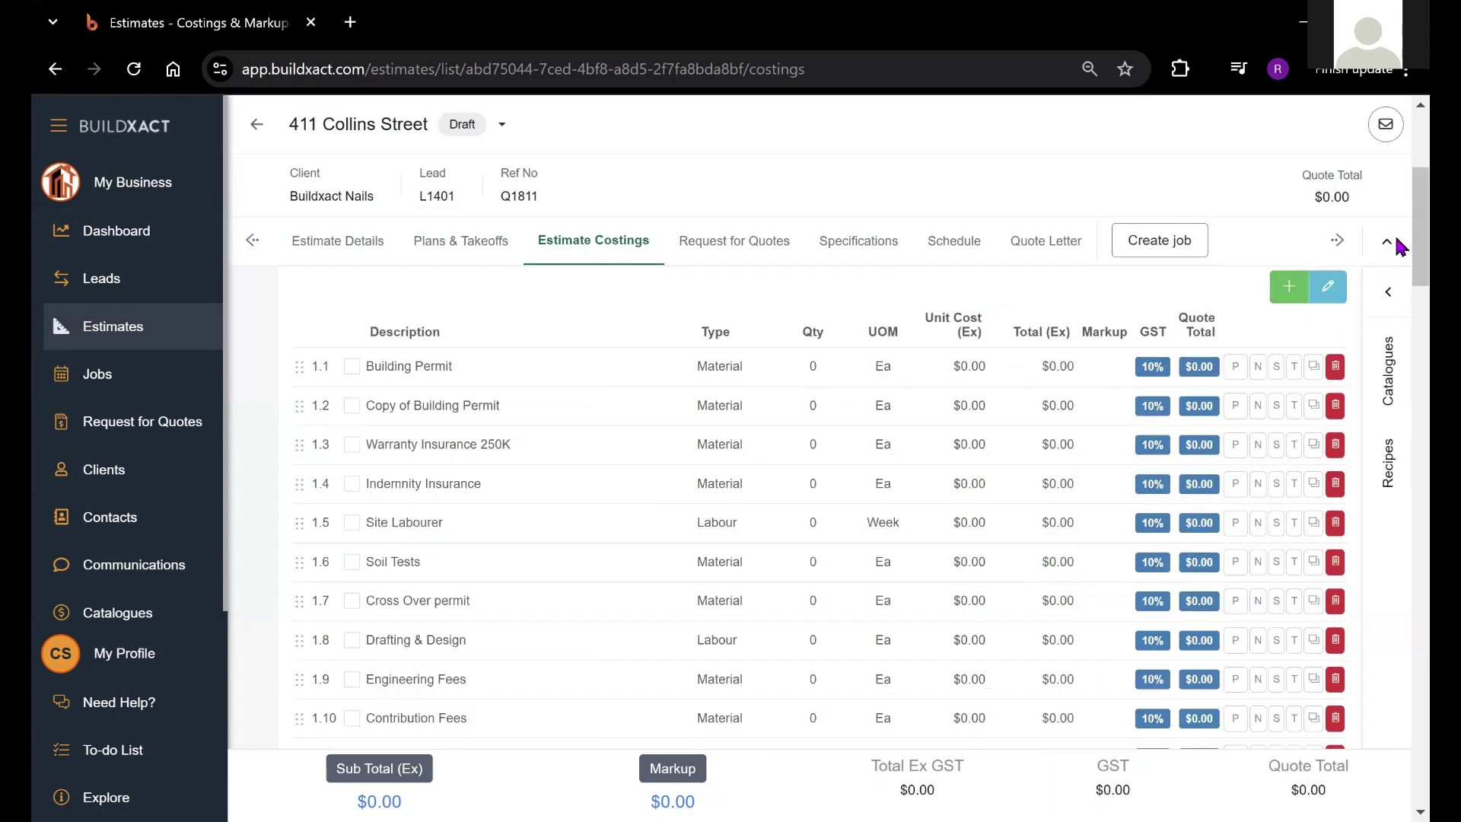
# Append line 1.14 'New Estimate Item' as Material, quantity 1, below row 1.13.
pyautogui.scroll(-1, 1401, 242)
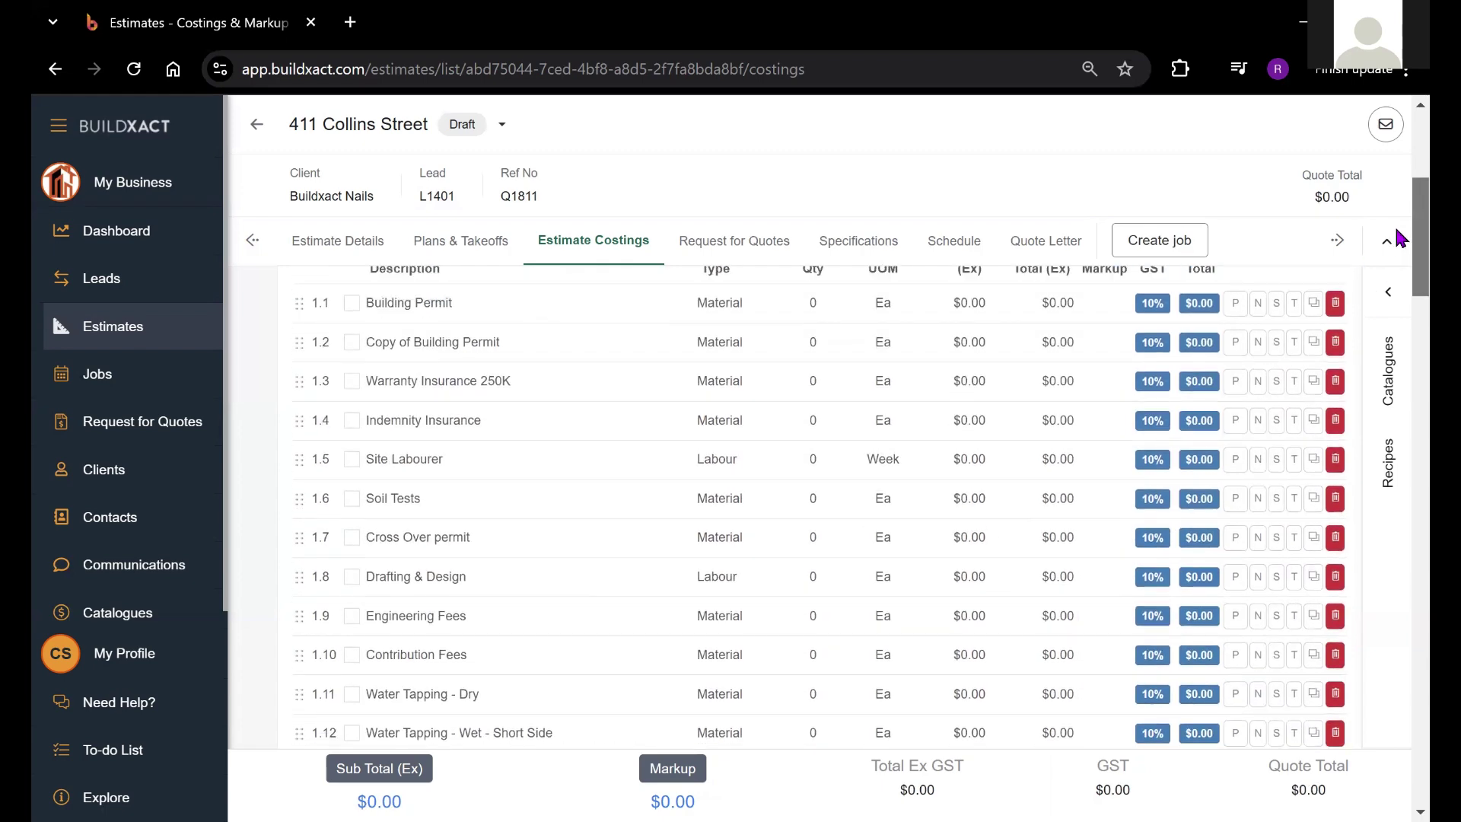
pyautogui.scroll(1, 1400, 236)
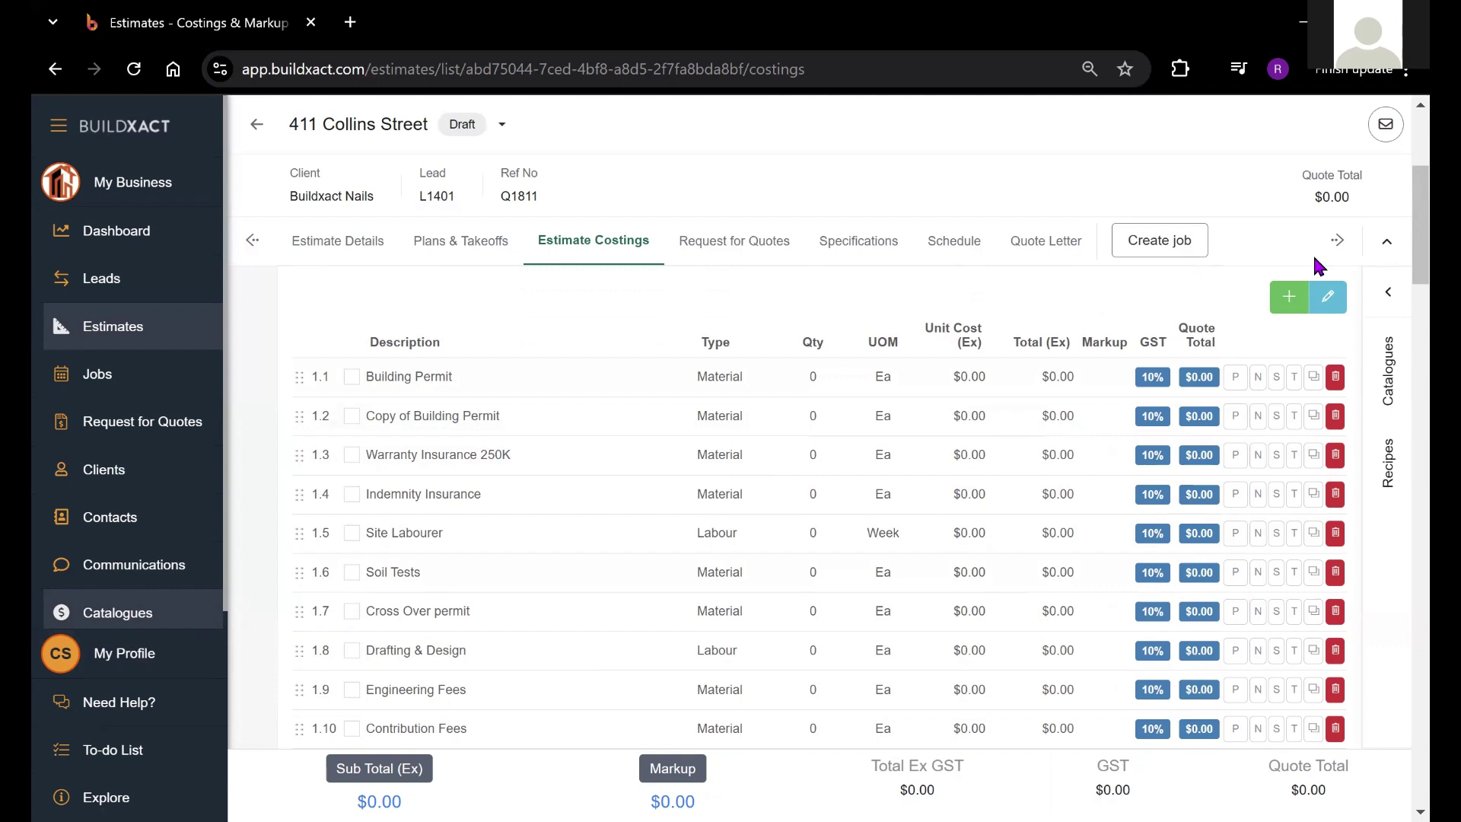
pyautogui.scroll(-5, 1339, 282)
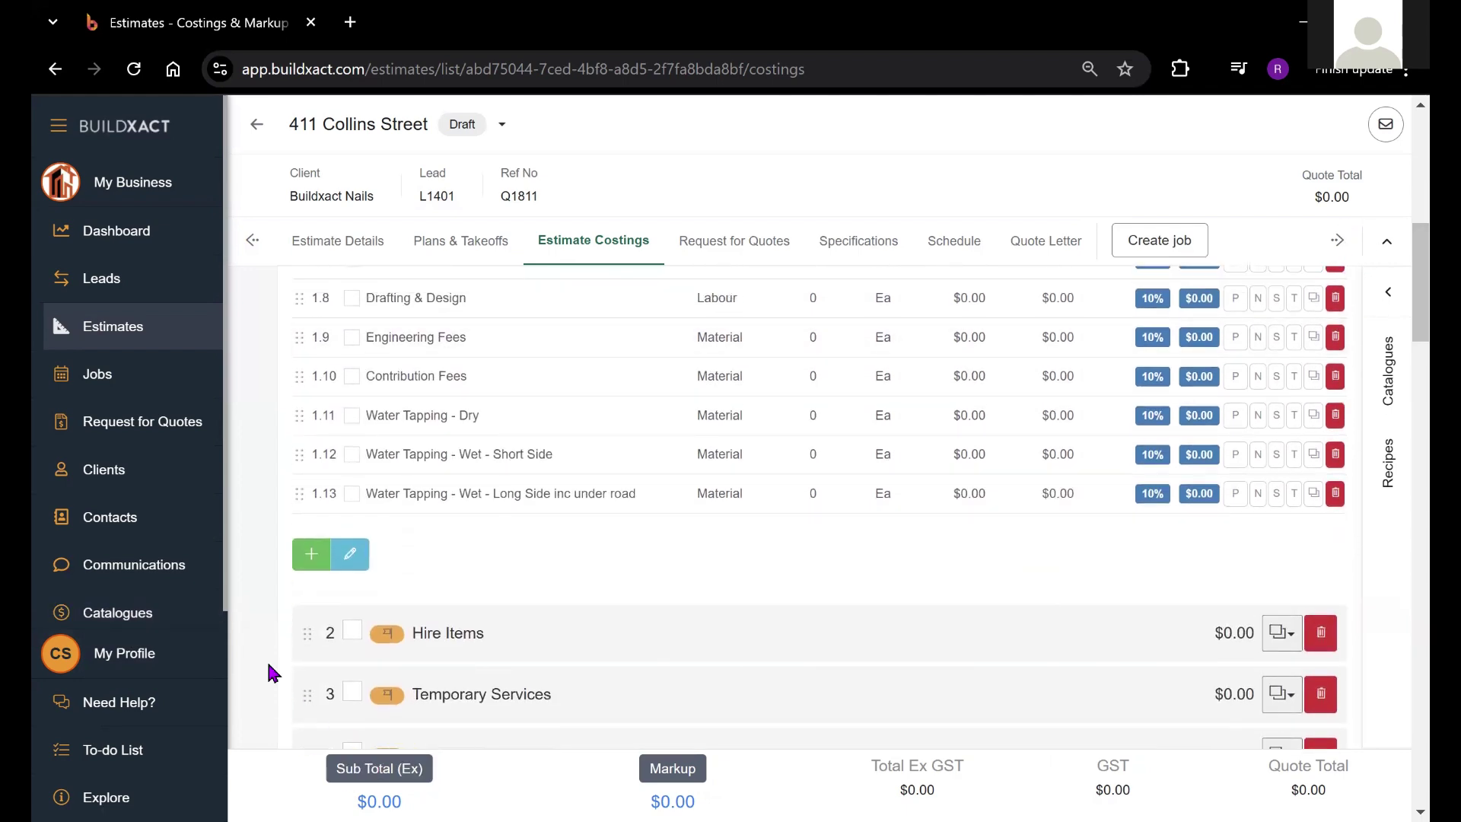
pyautogui.click(311, 562)
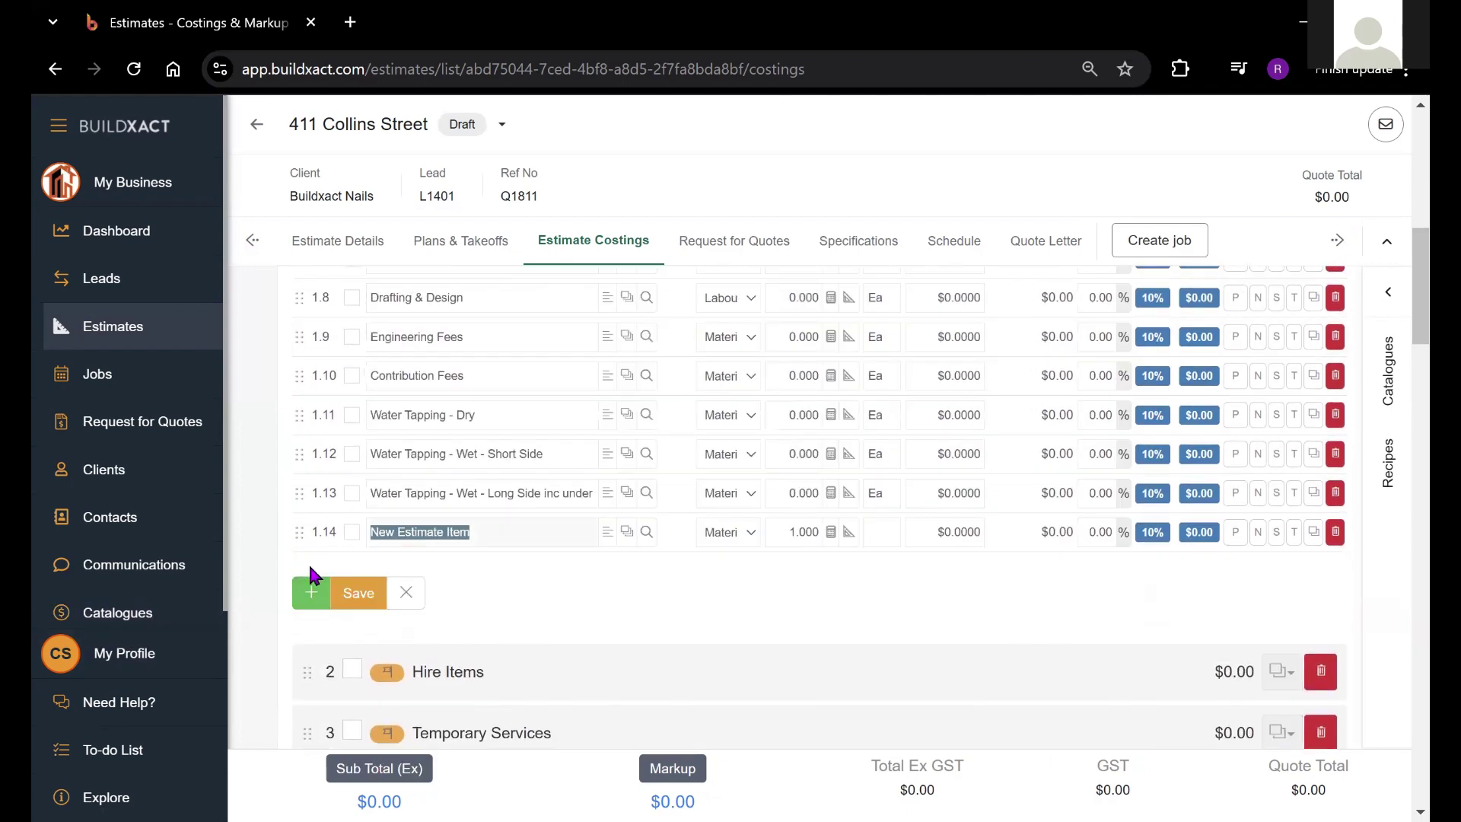
# Browse catalogues for row 1.14 into Buildxact AU > Sample Catalogue and expand Doors.
pyautogui.click(647, 533)
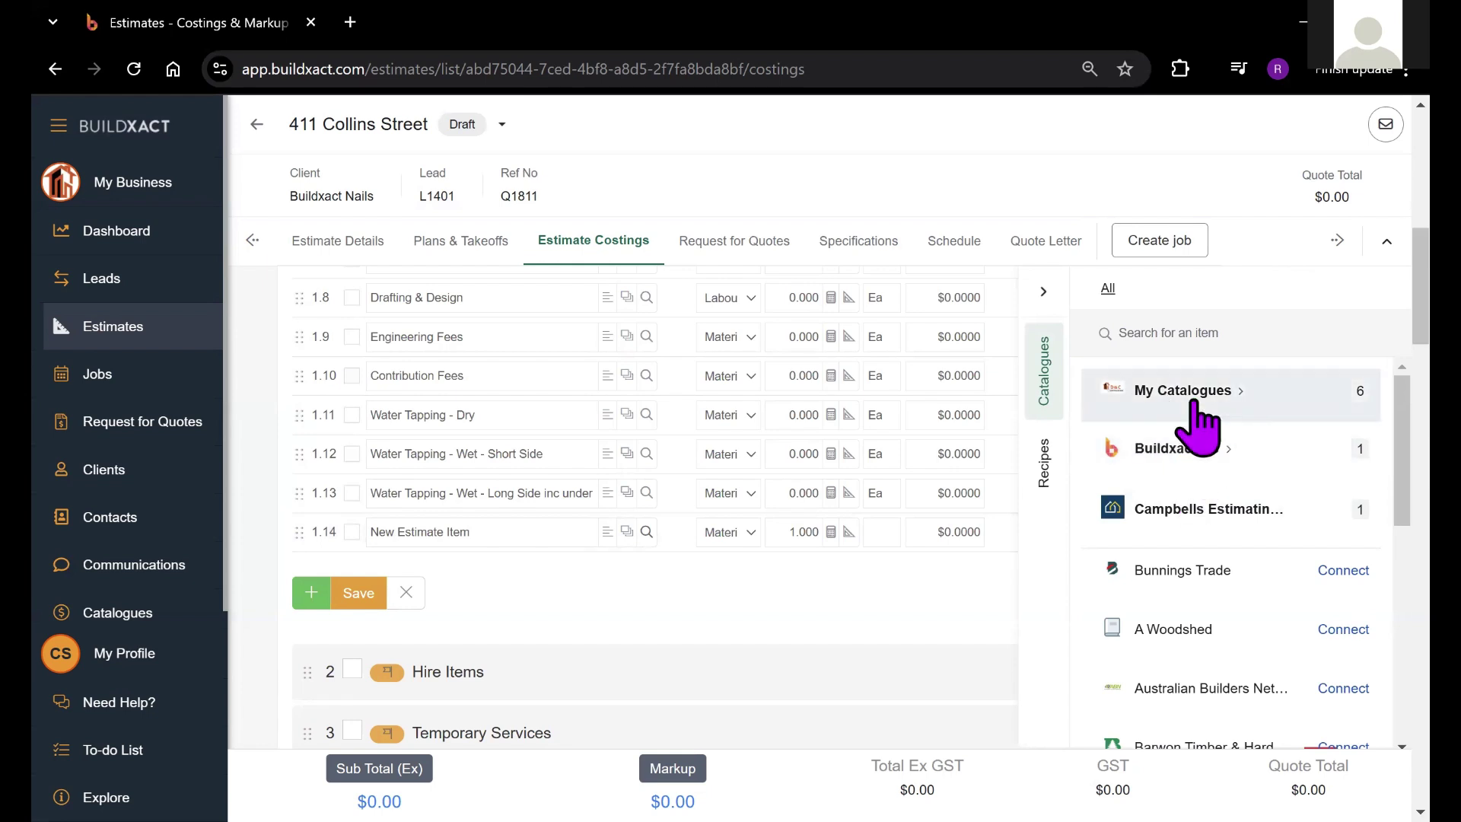
pyautogui.click(1185, 456)
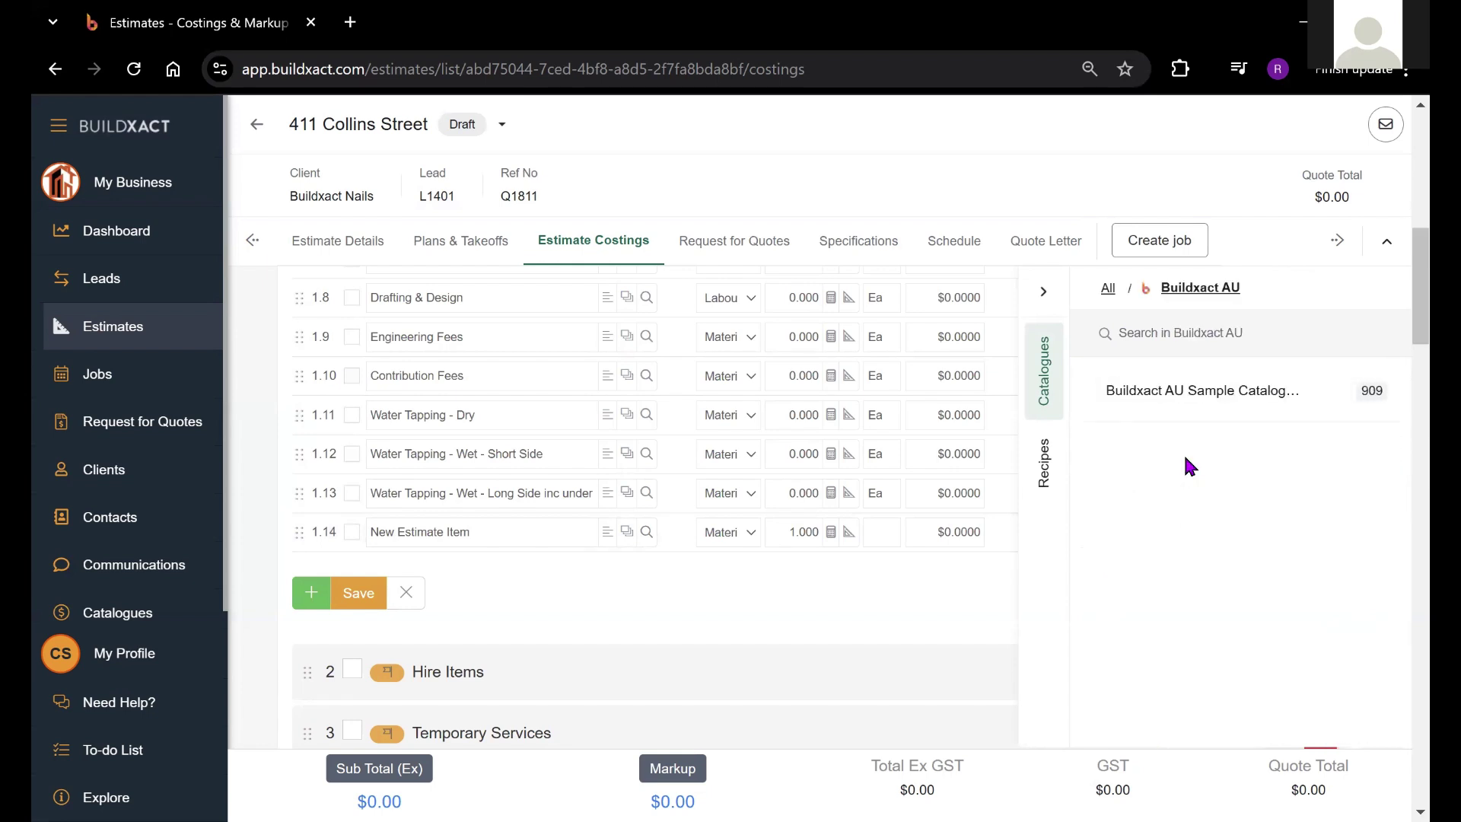
pyautogui.click(1187, 398)
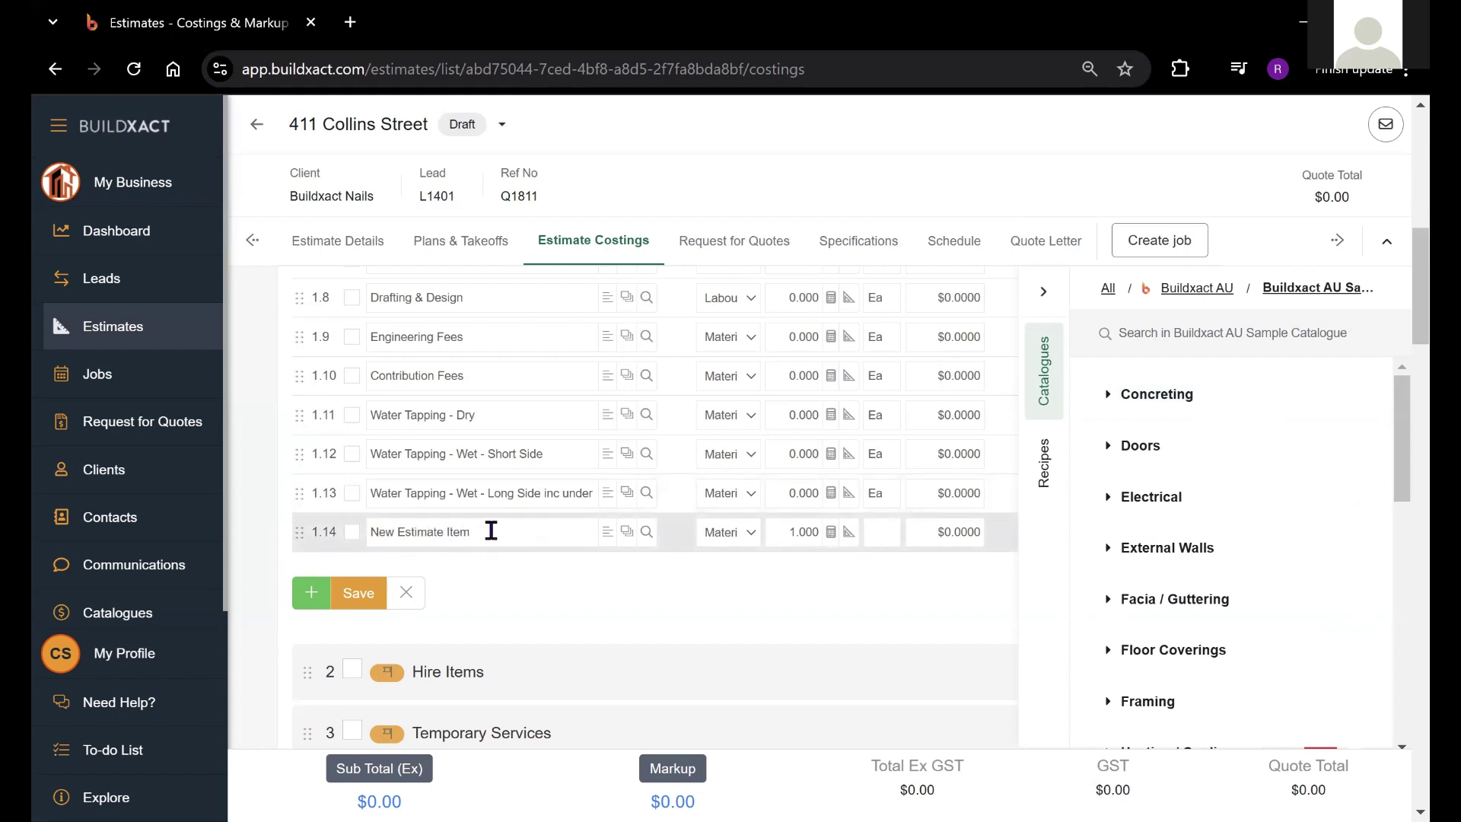
pyautogui.click(1107, 447)
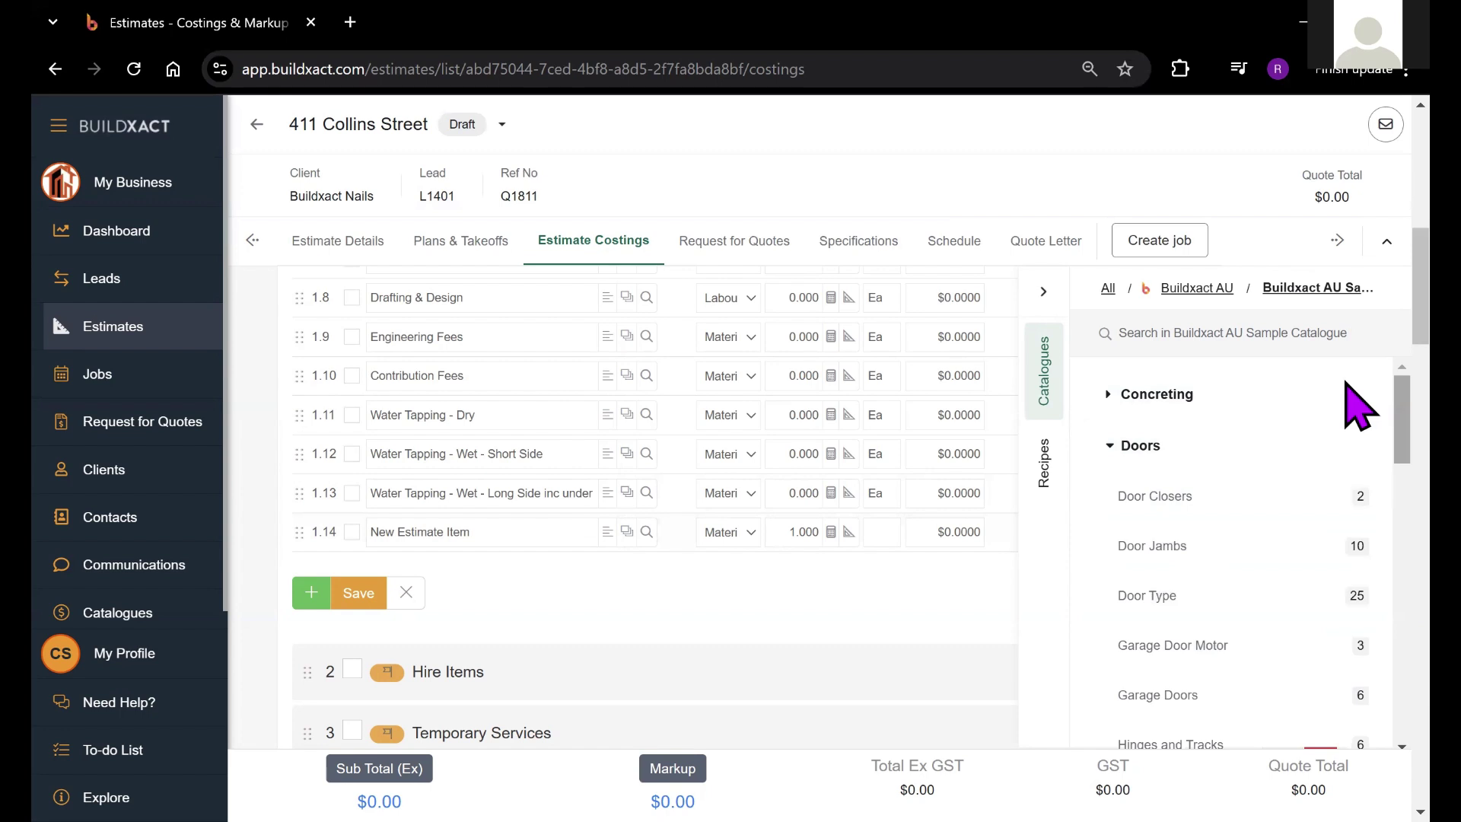
pyautogui.scroll(-1, 1354, 415)
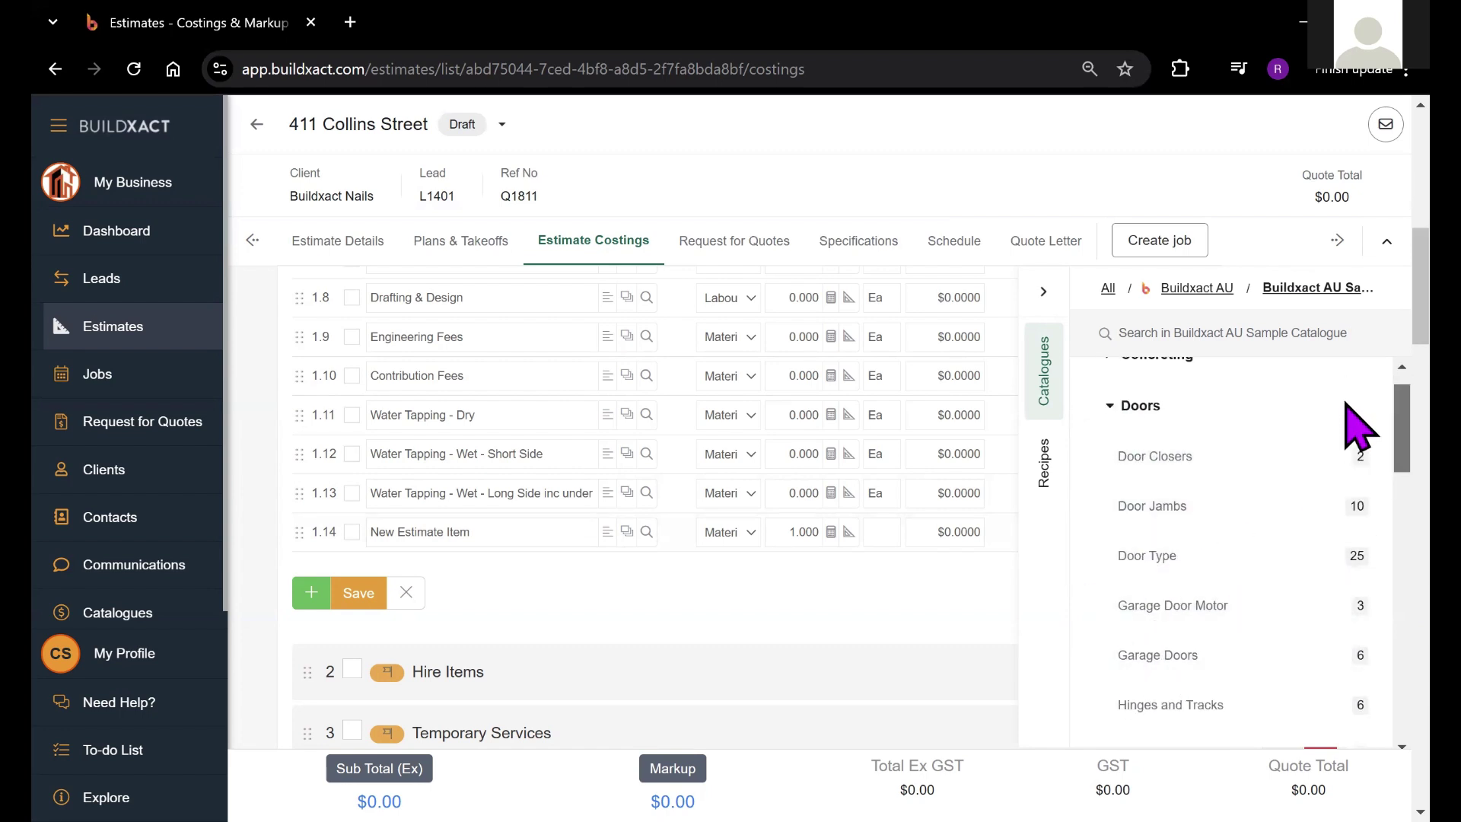
pyautogui.scroll(1, 1351, 426)
# Search the catalogue for 'doo' and put the 1 Door Ez Cavity Sliding Door Unit ($103.91) in row 1.14.
pyautogui.click(1190, 340)
pyautogui.write('door')
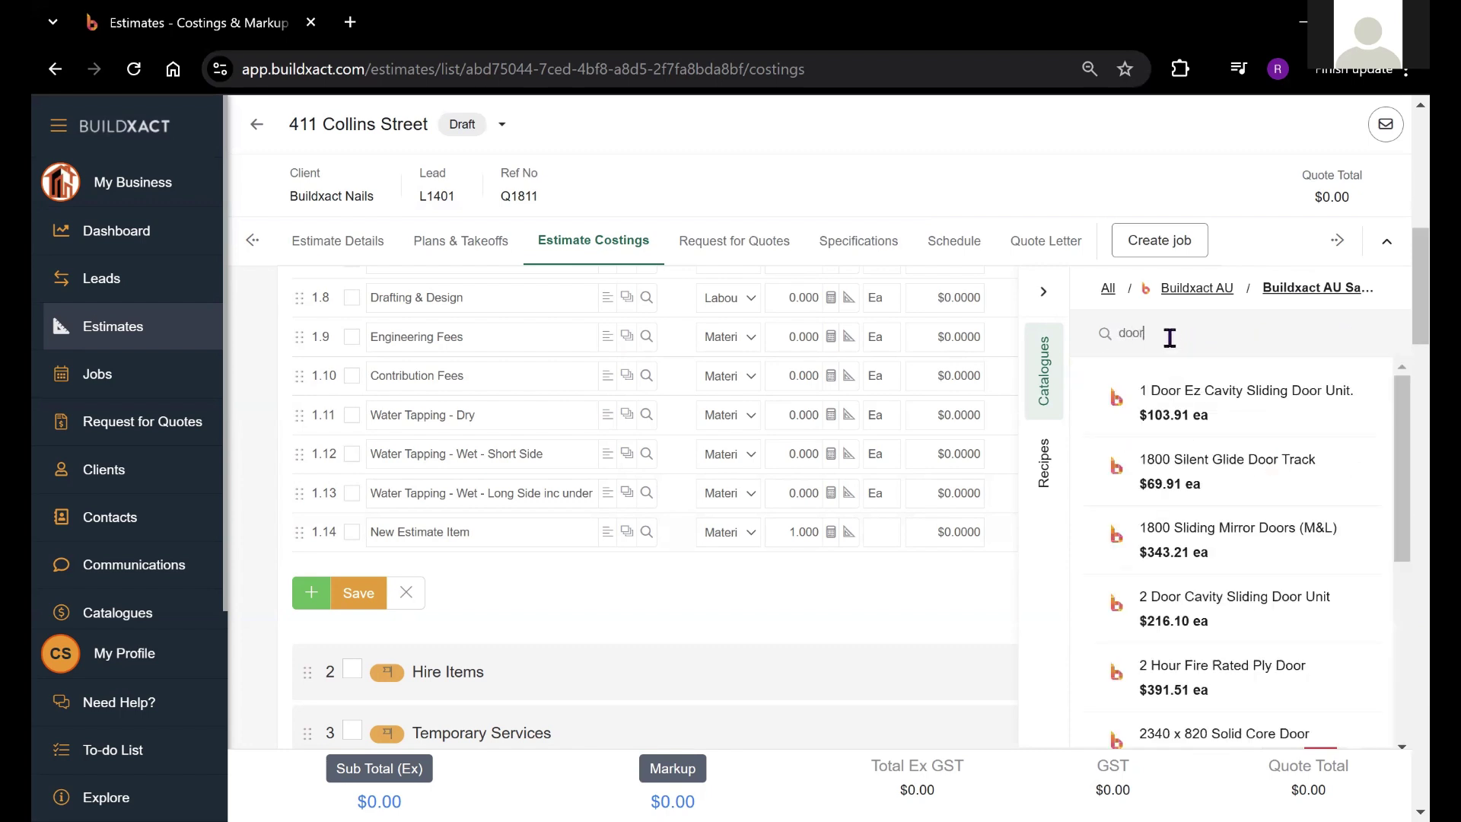
pyautogui.scroll(-2, 1355, 525)
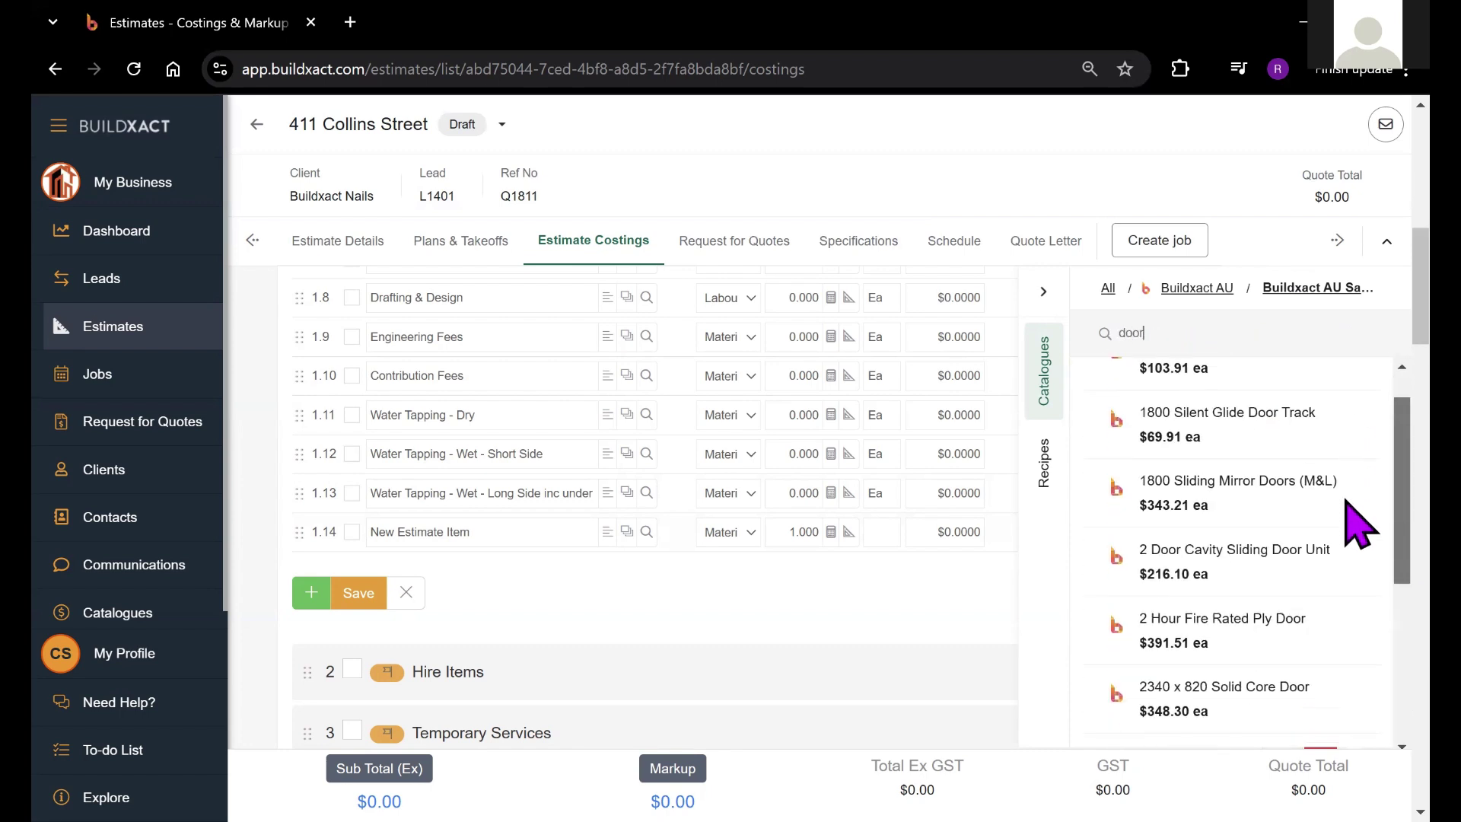
pyautogui.scroll(-4, 1358, 544)
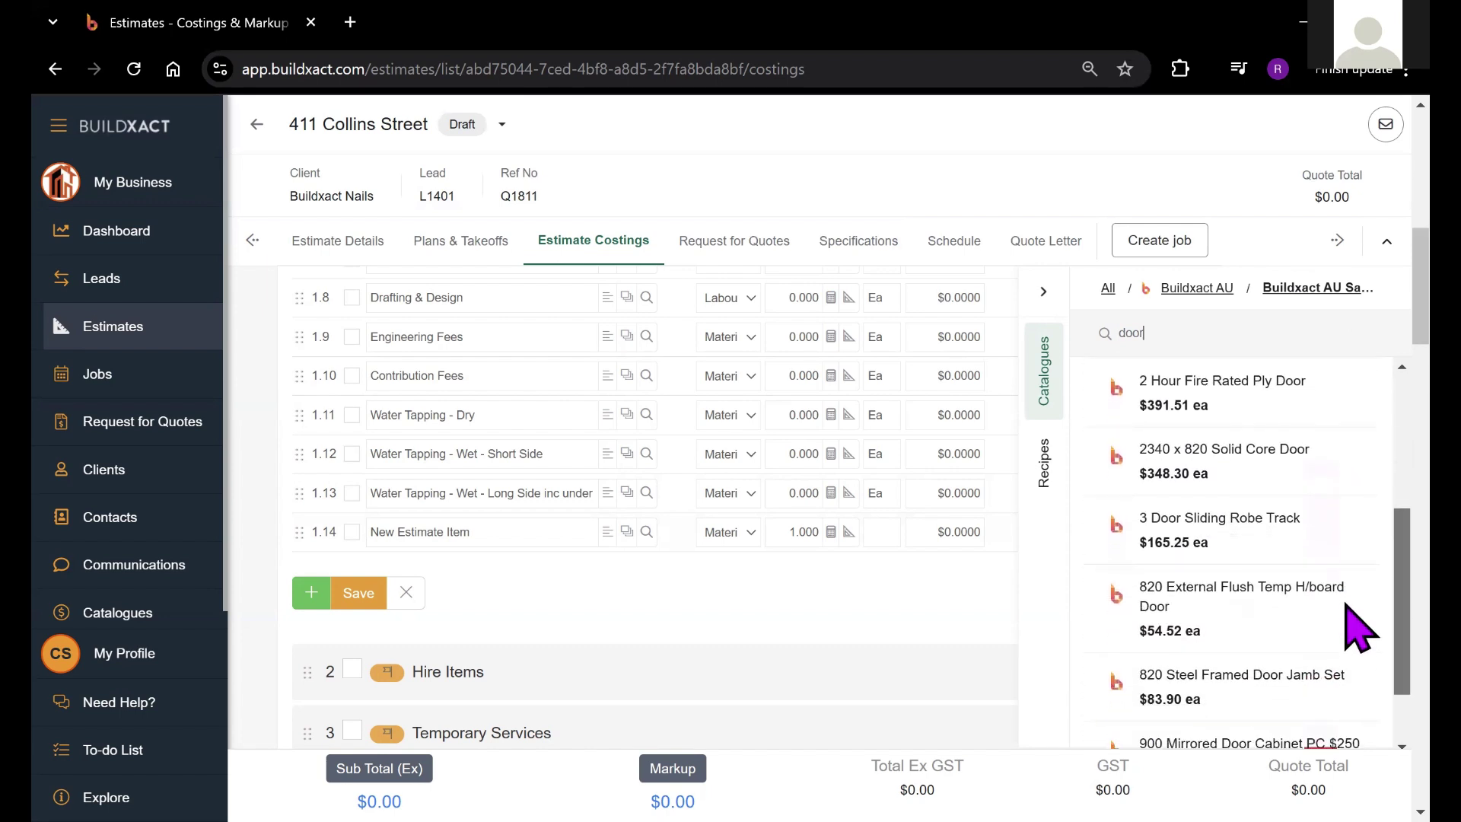
pyautogui.scroll(5, 1356, 601)
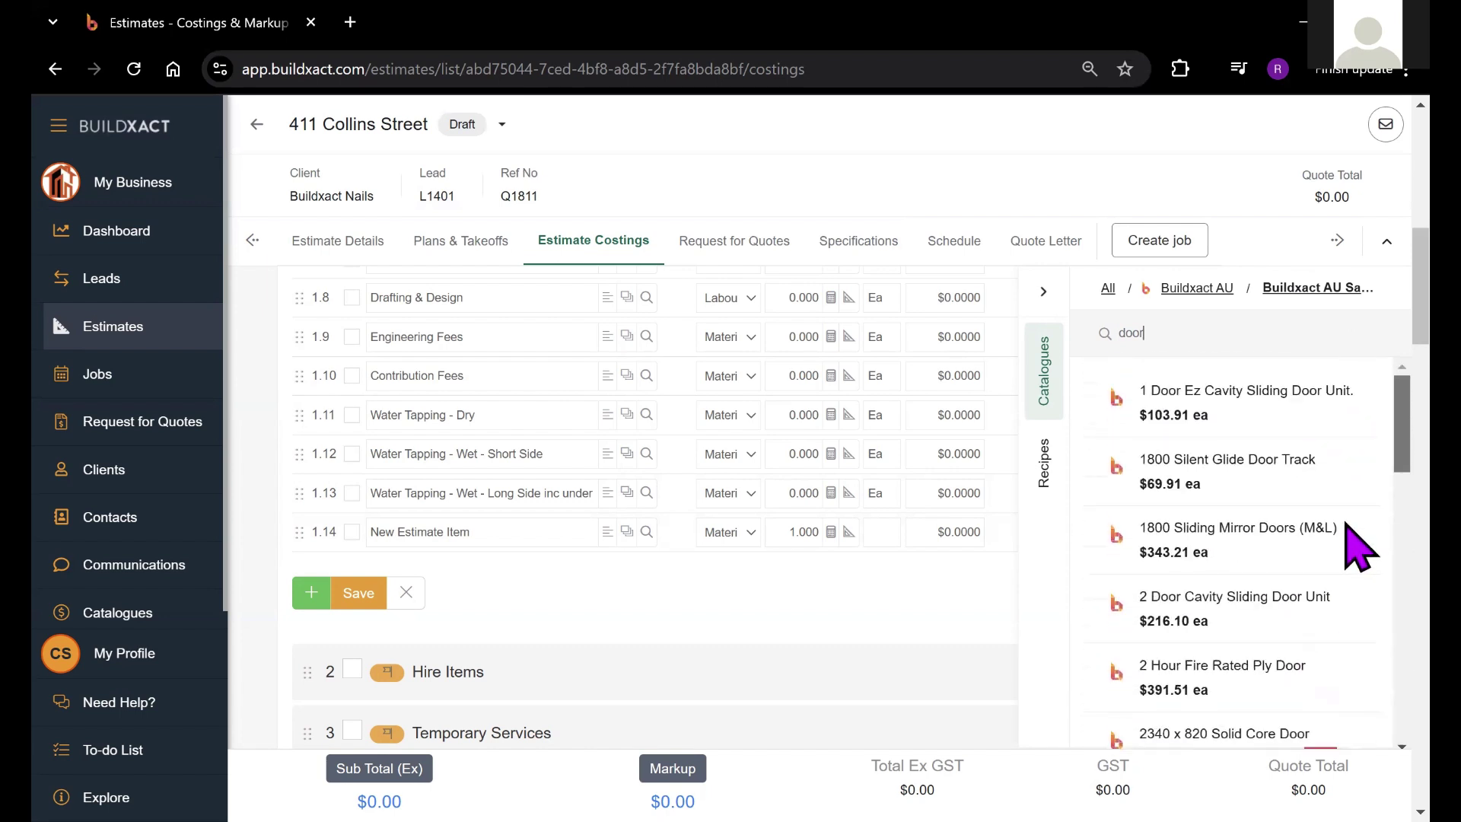
pyautogui.click(1198, 422)
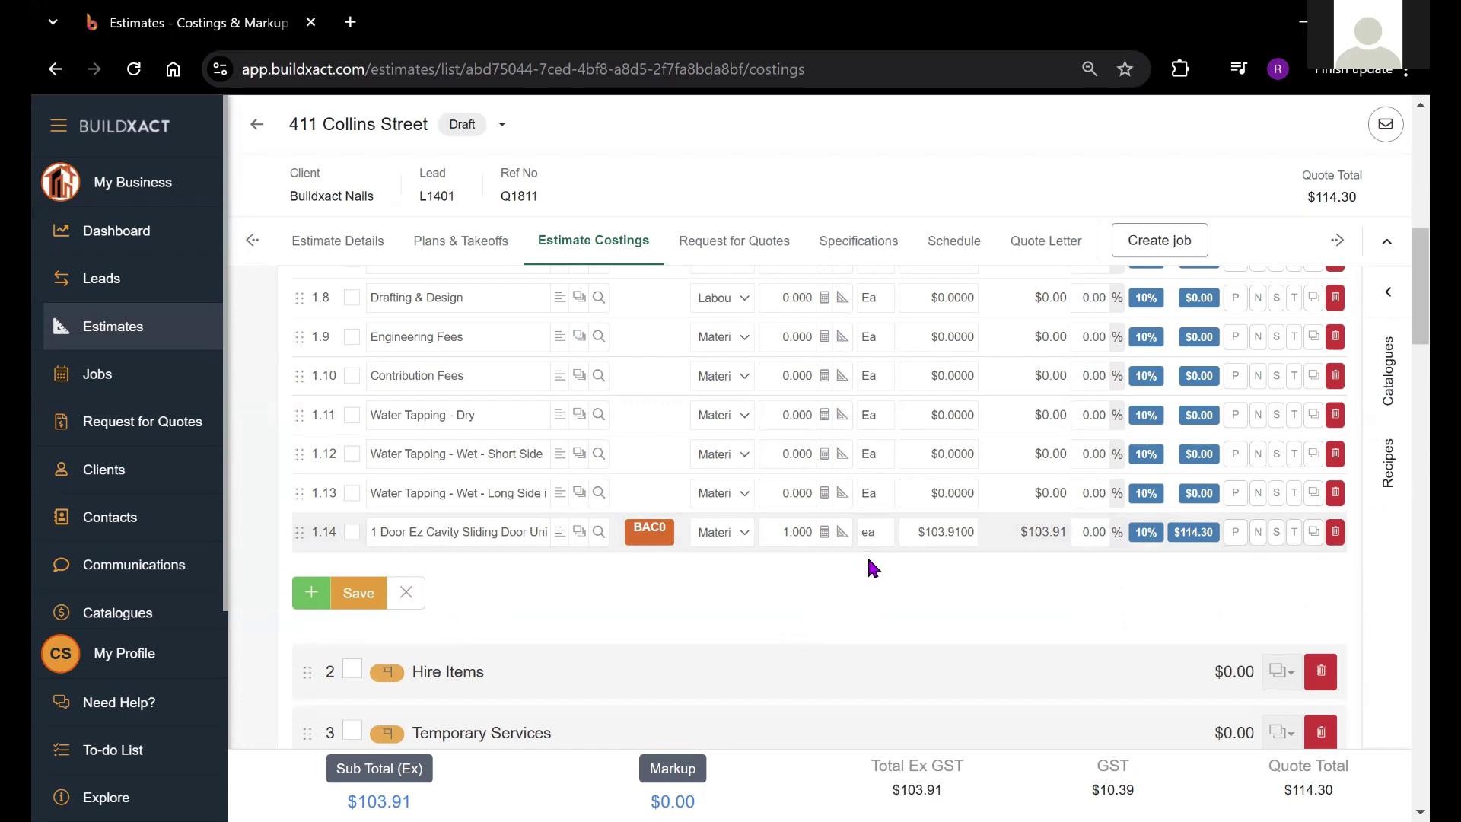
# Check row 1.14's catalogue item details, then cancel to discard the unsaved row.
pyautogui.click(644, 538)
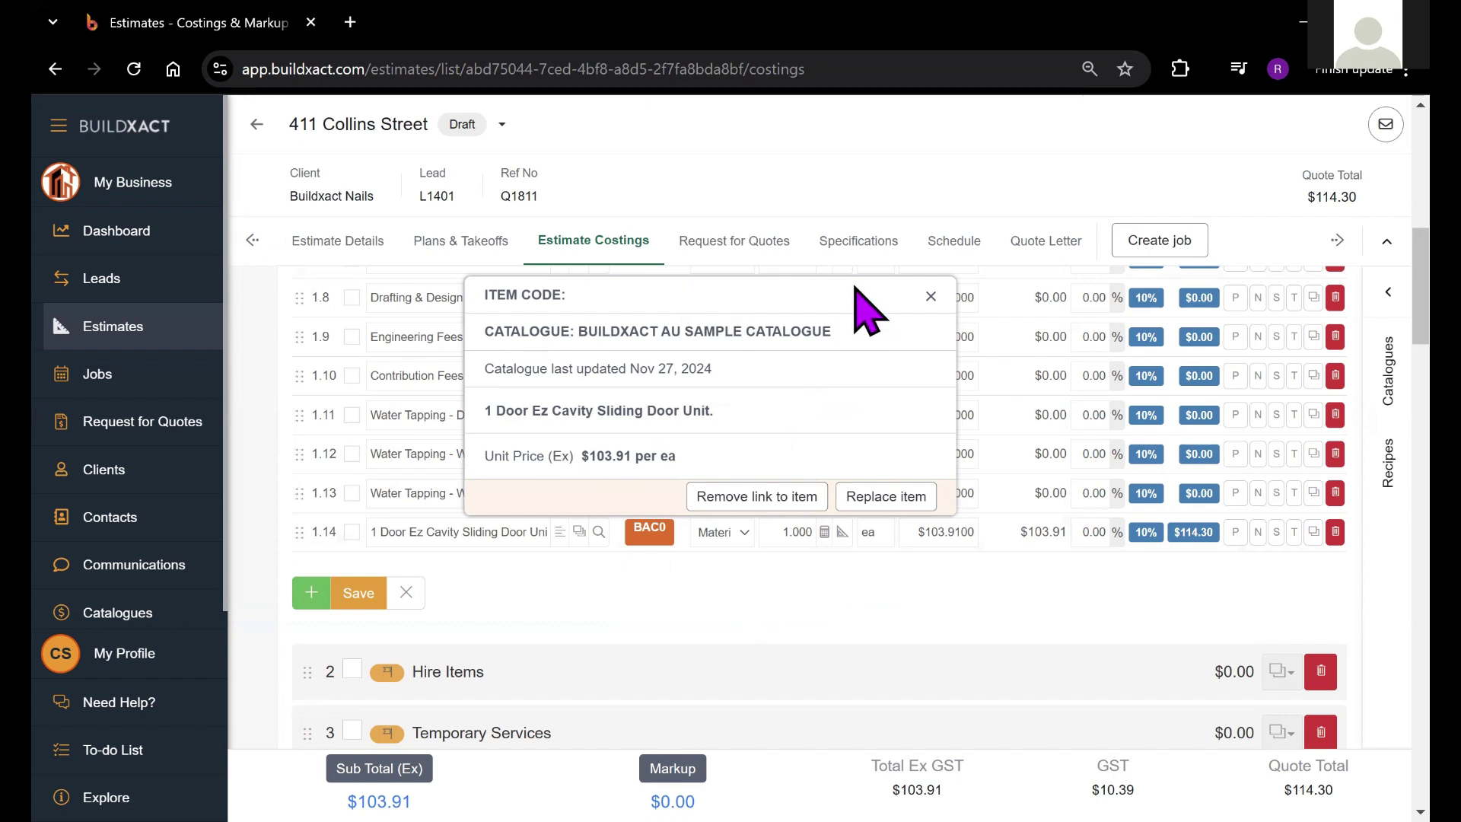
pyautogui.click(931, 296)
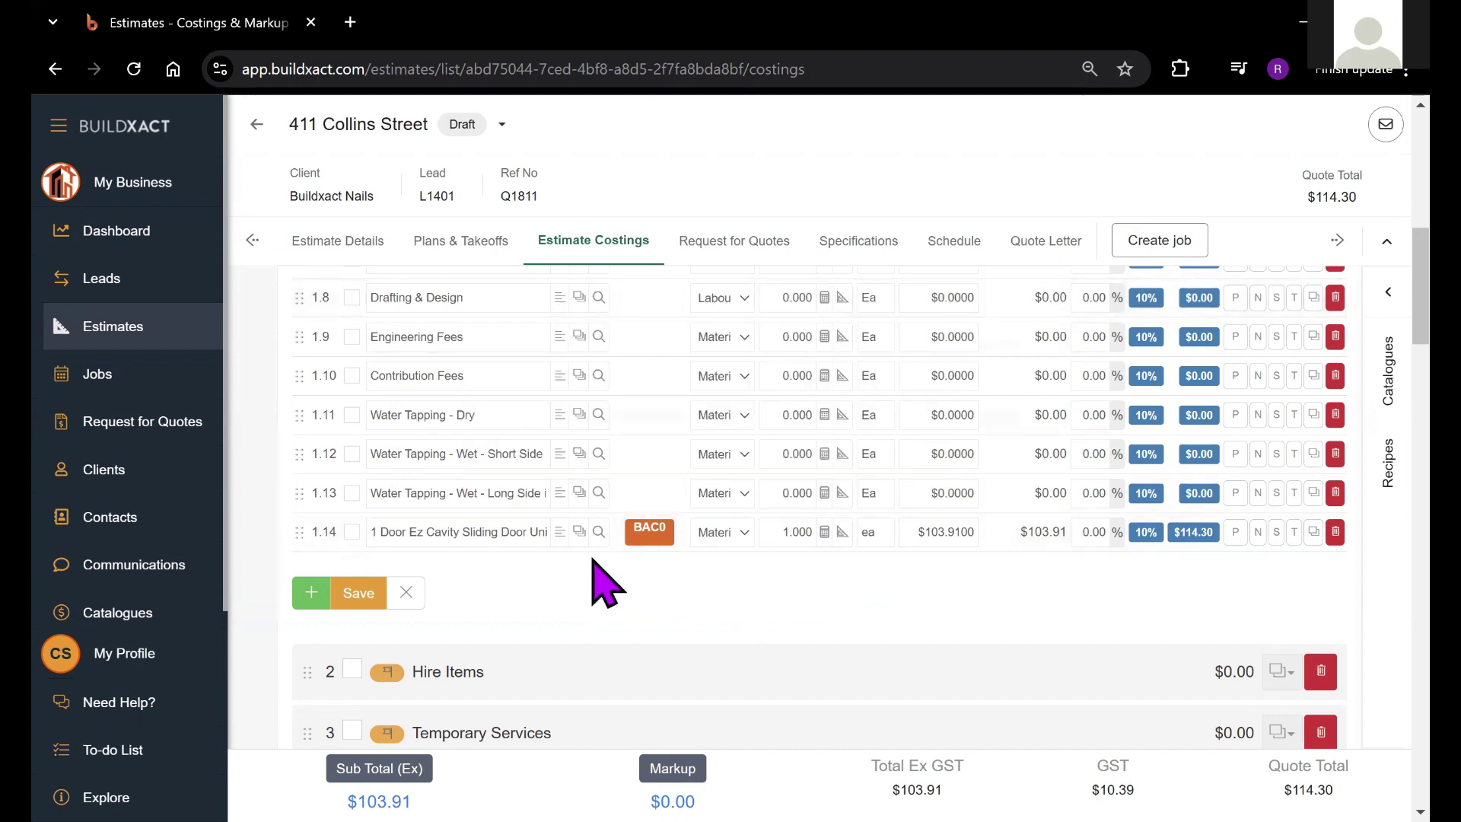
pyautogui.click(408, 596)
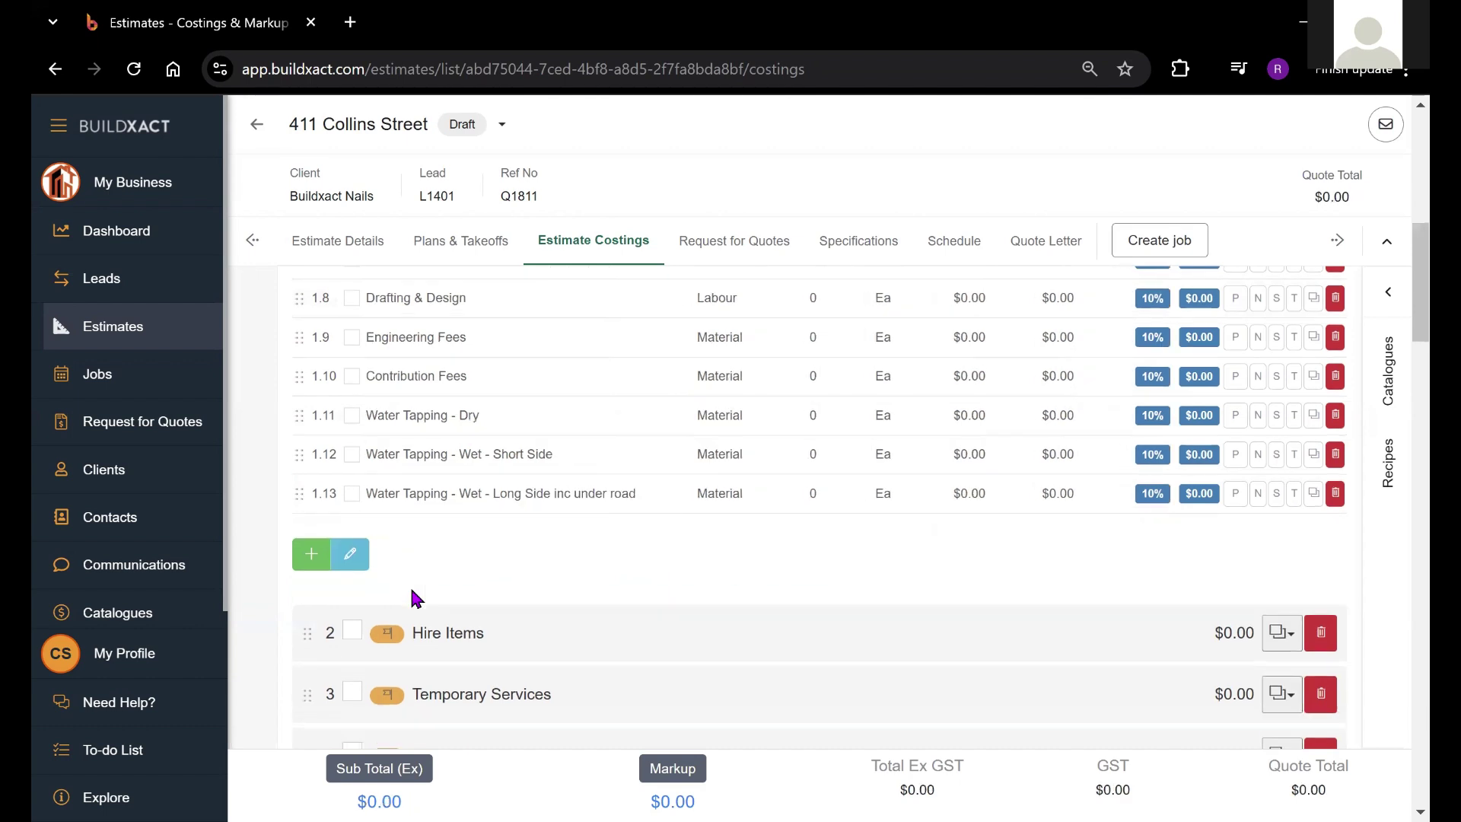
# Add a new Preliminaries item 1.14 and start its description with 'doo'.
pyautogui.click(312, 554)
pyautogui.write('door')
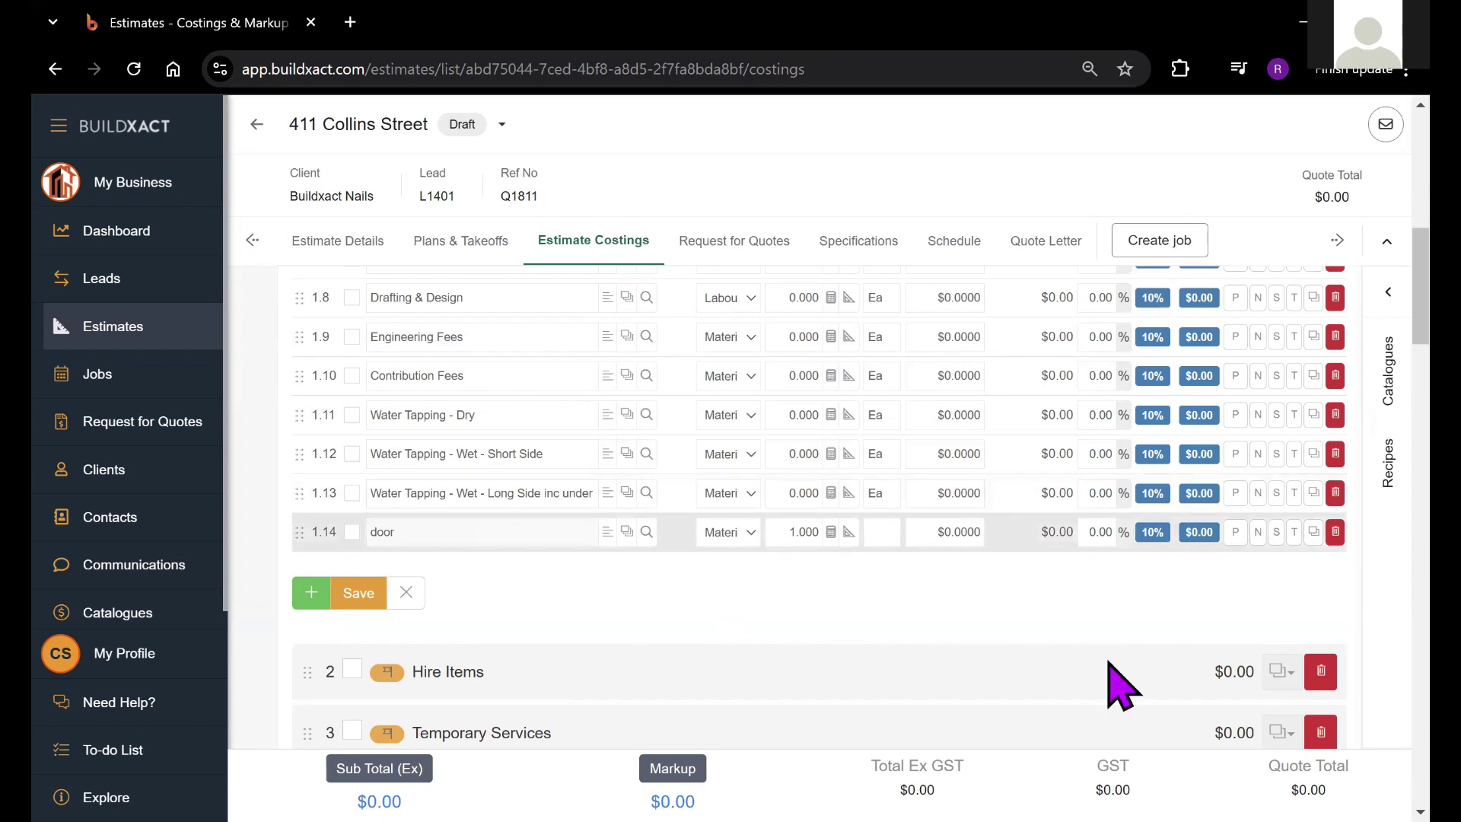
pyautogui.scroll(6, 1142, 647)
pyautogui.scroll(3, 1355, 243)
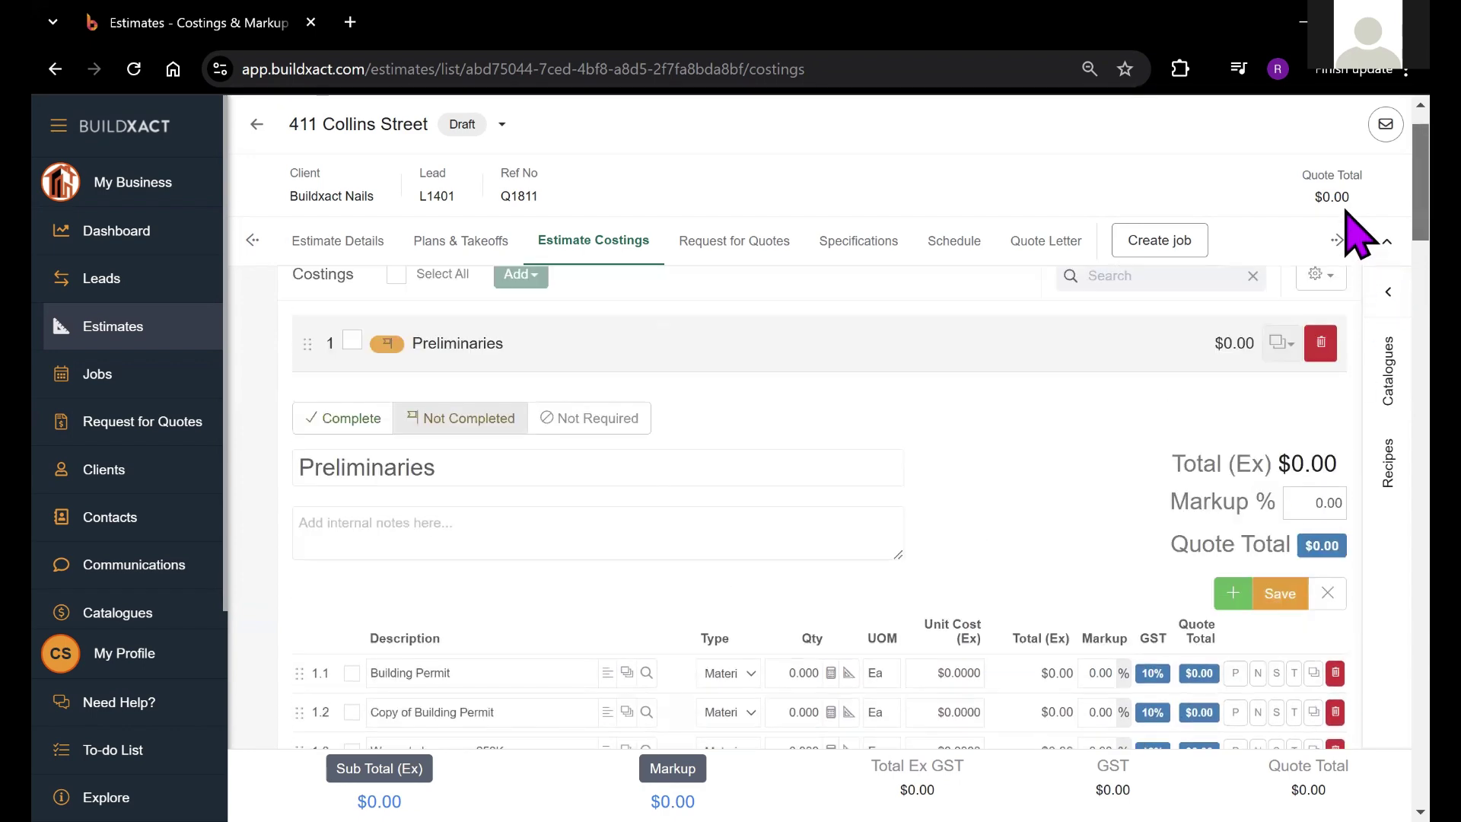
# Turn on 'Show catalogue search results' from the costings gear menu.
pyautogui.click(1334, 339)
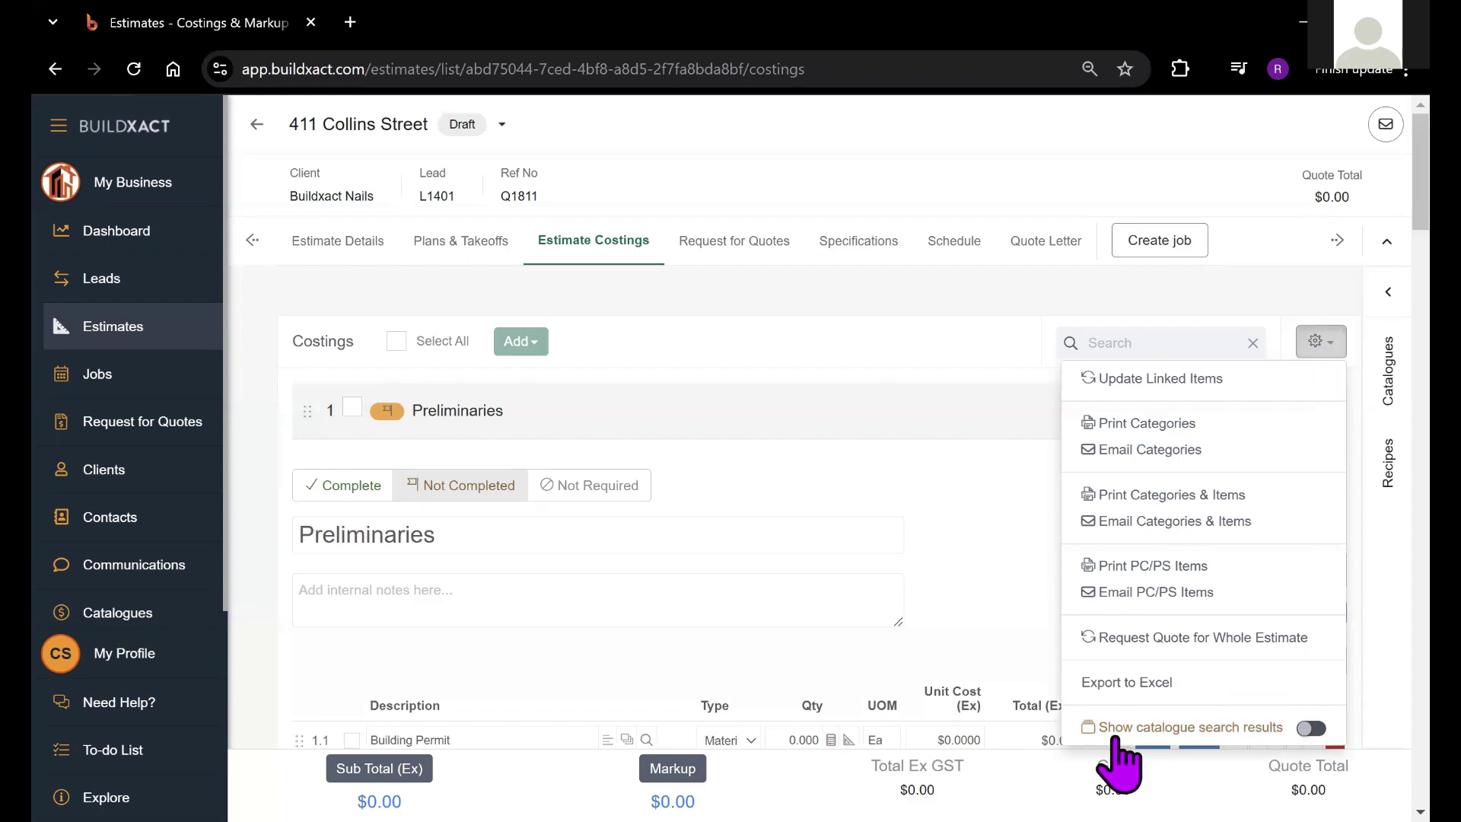
pyautogui.click(1311, 728)
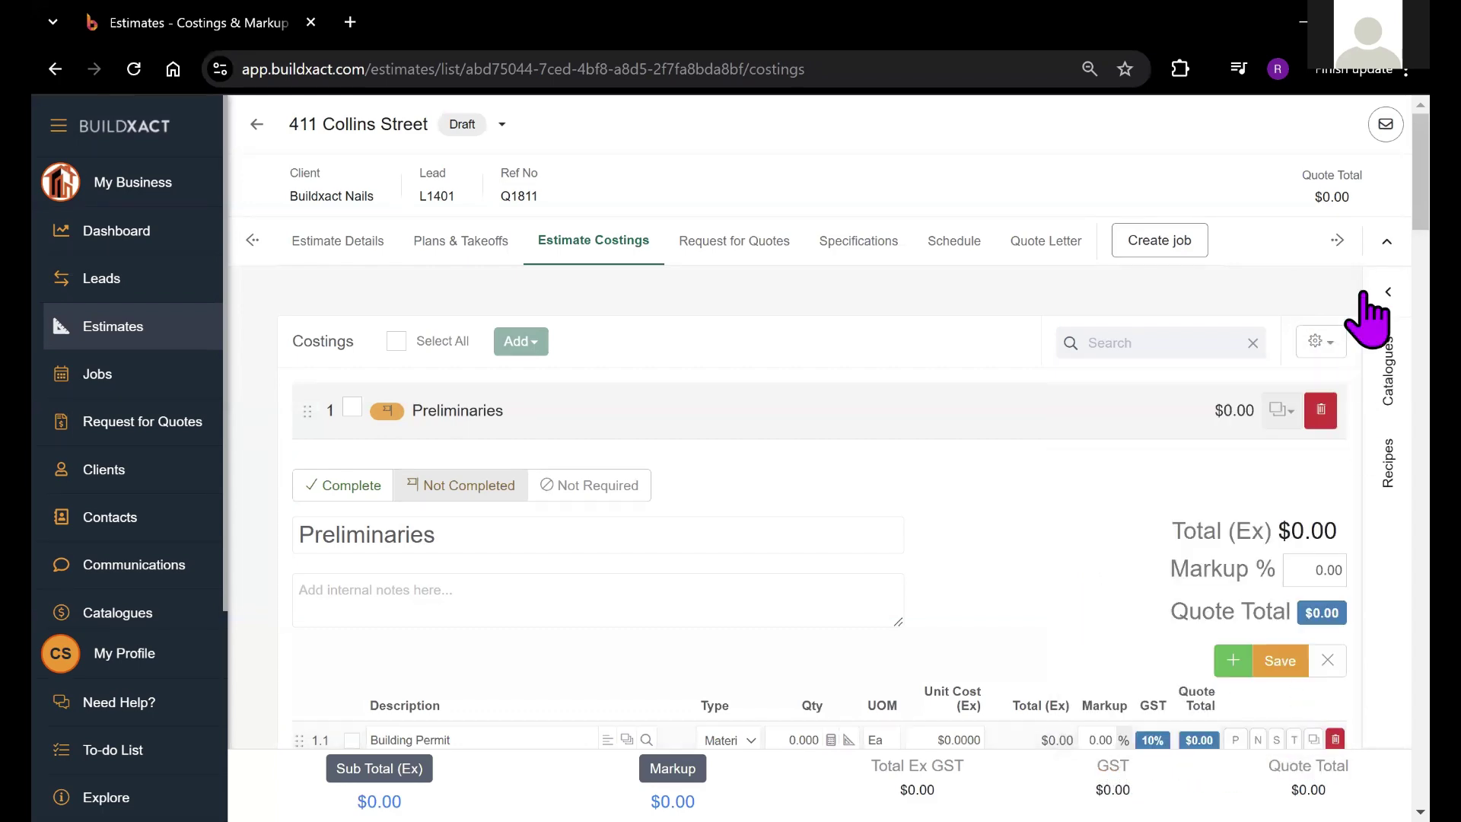
pyautogui.scroll(-3, 1358, 293)
pyautogui.scroll(-10, 1359, 343)
pyautogui.scroll(5, 1350, 350)
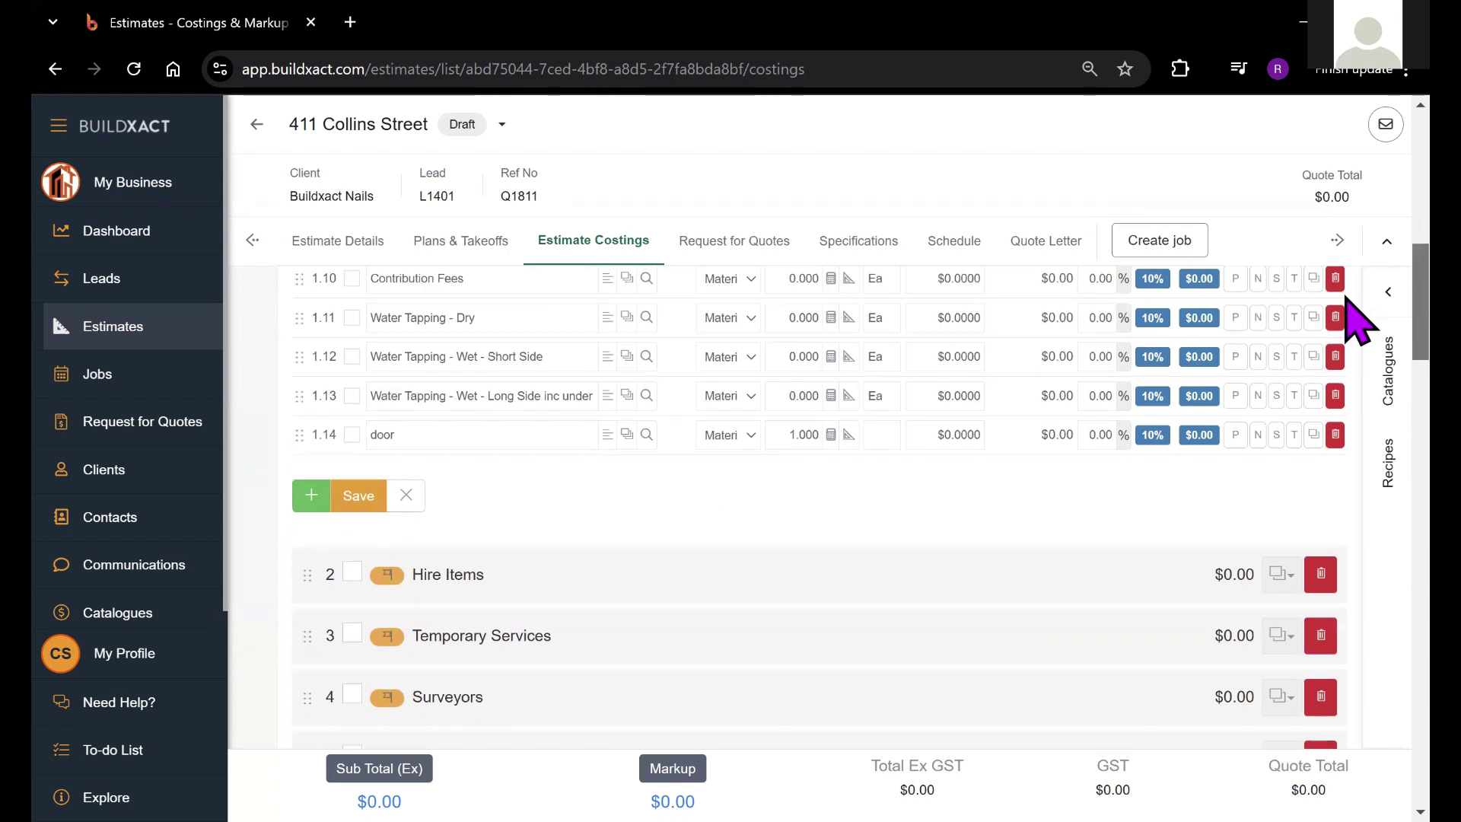
# Edit item 1.14's description to 'Door', dismissing the recipe suggestion list.
pyautogui.click(481, 527)
pyautogui.click(517, 589)
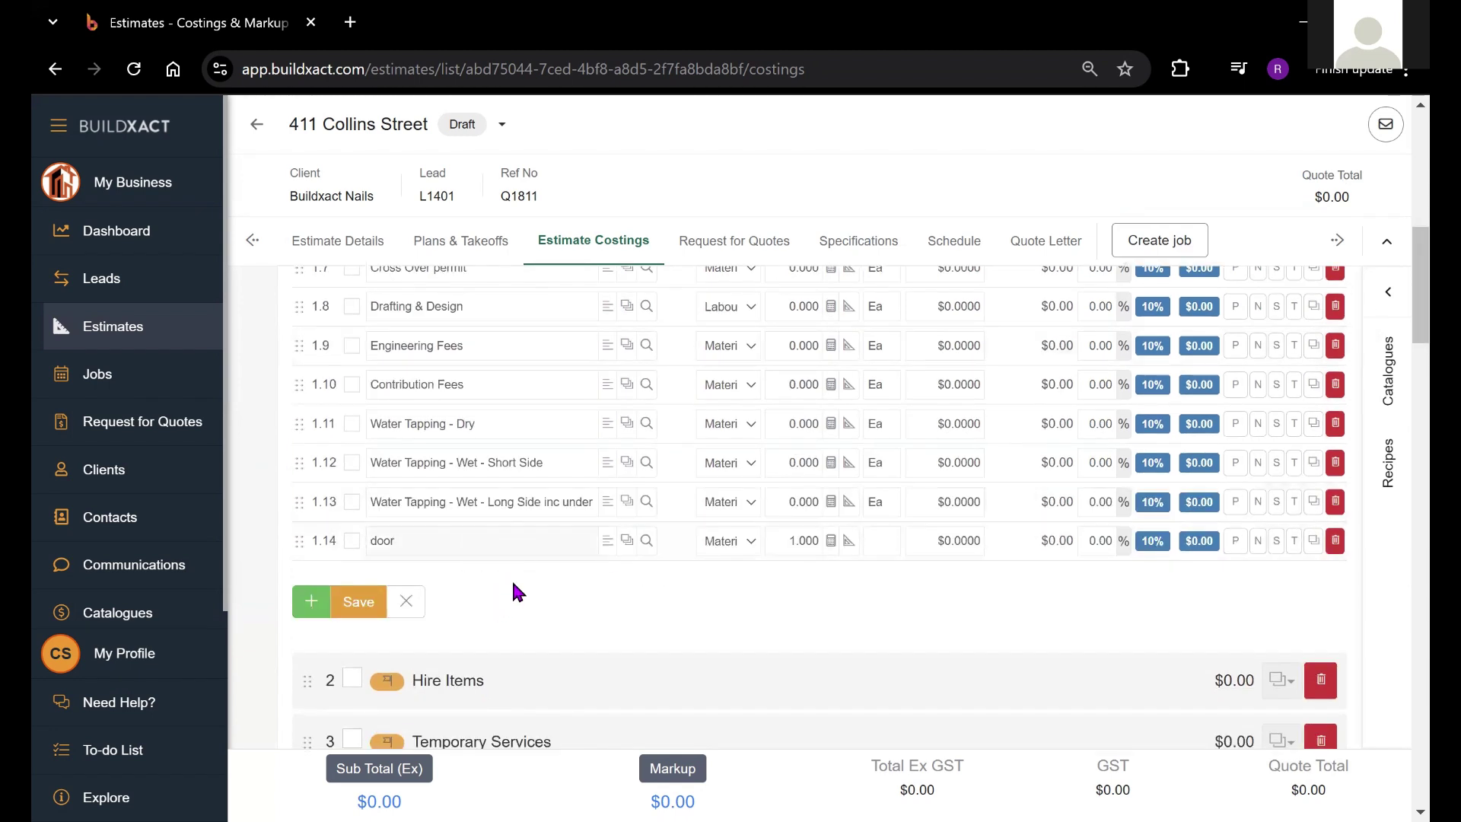
pyautogui.write('Do')
pyautogui.press('BackSpace')
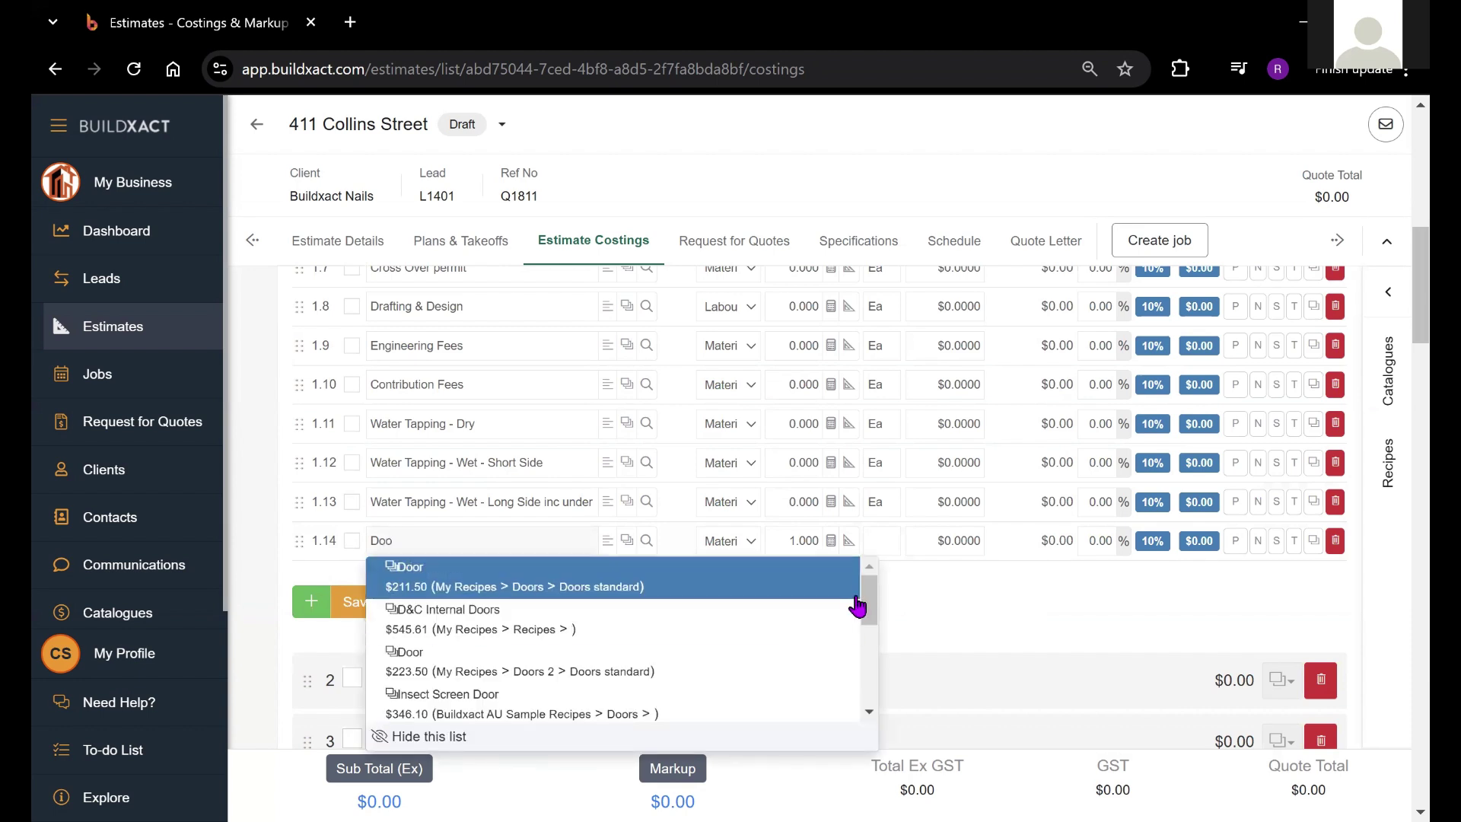
pyautogui.moveTo(873, 597)
pyautogui.mouseDown()
pyautogui.moveTo(875, 661)
pyautogui.moveTo(876, 596)
pyautogui.mouseUp()
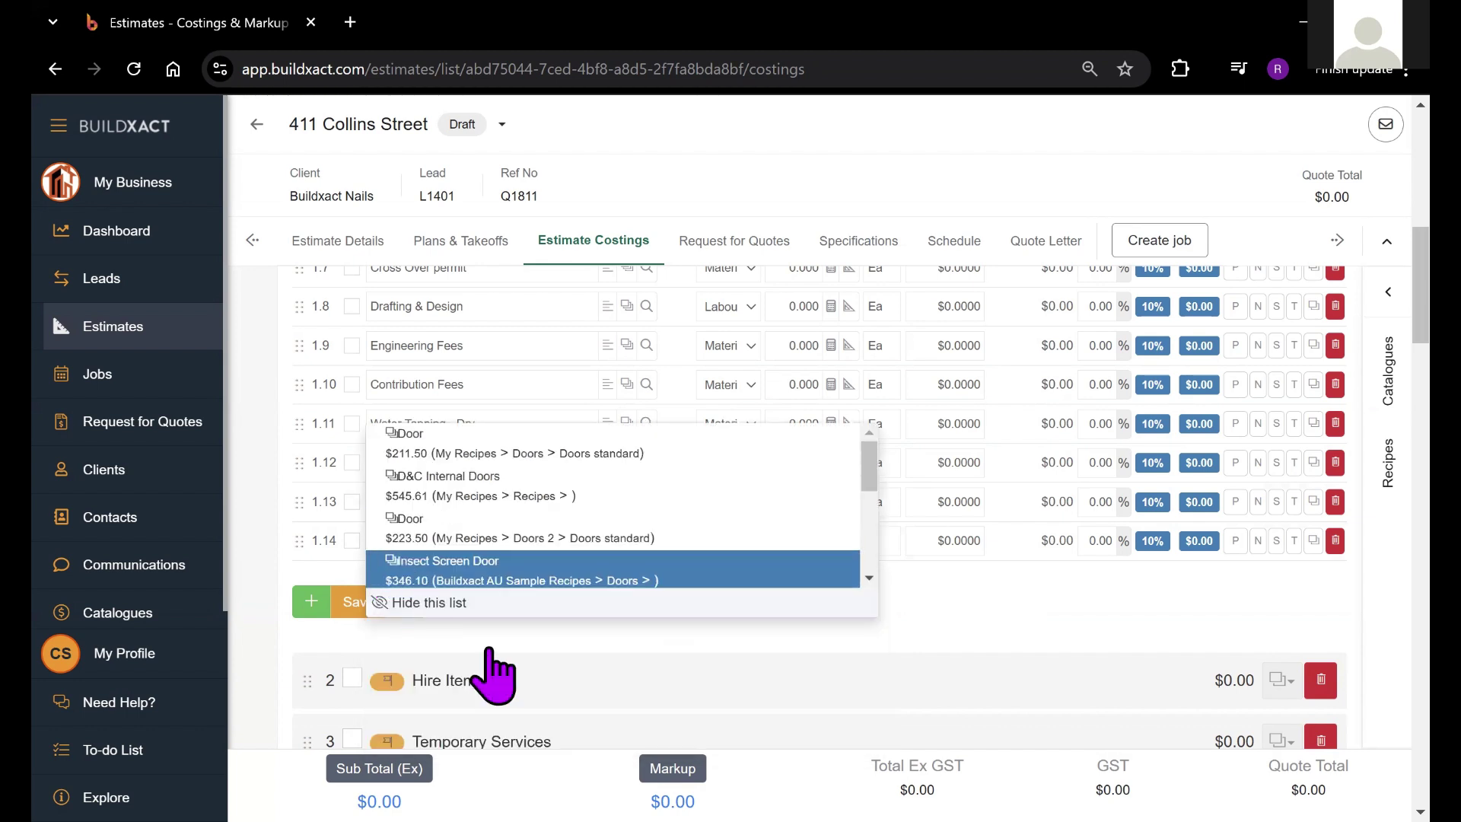
pyautogui.click(1003, 618)
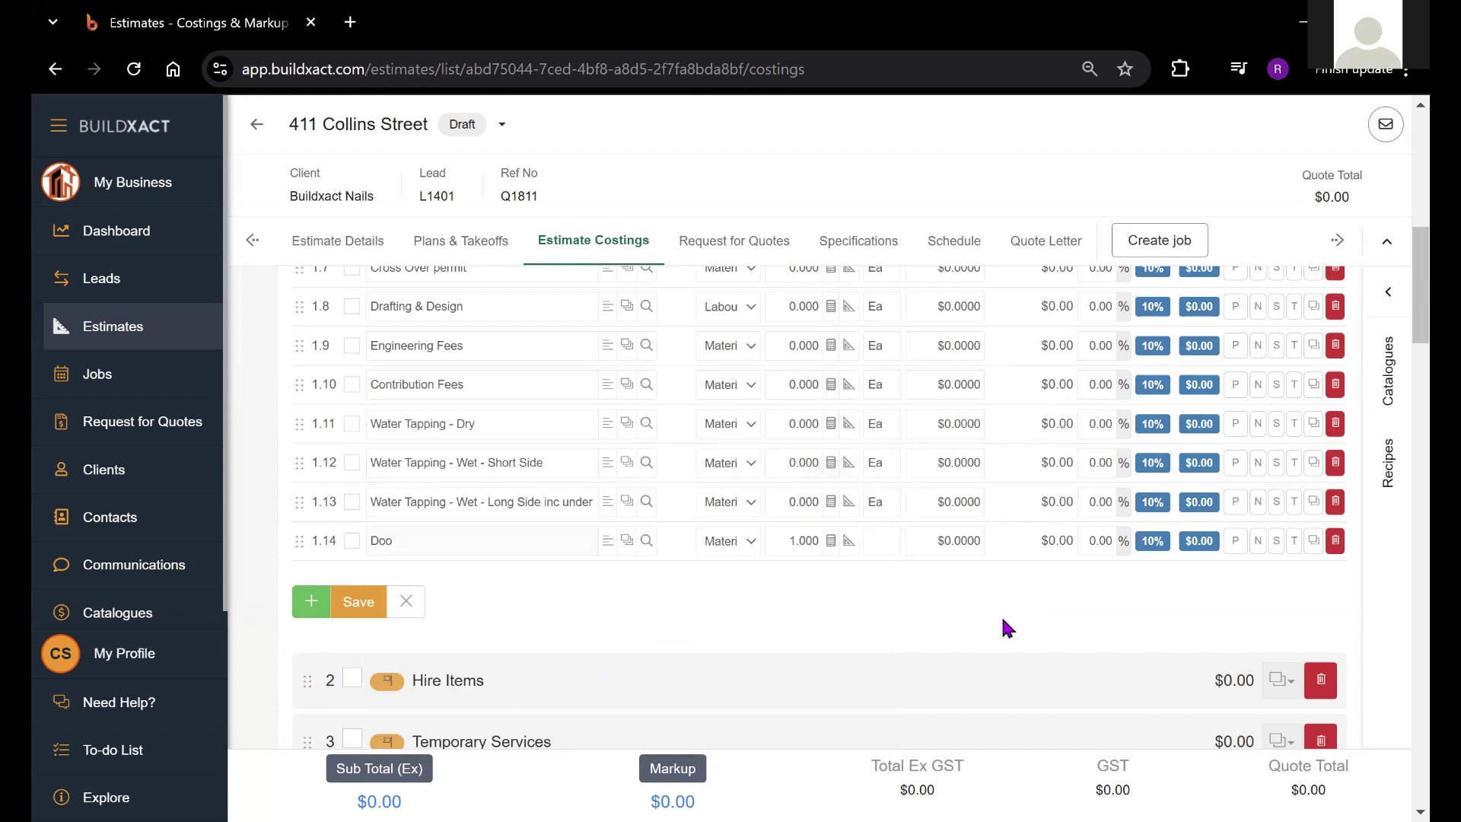
pyautogui.click(467, 543)
pyautogui.write('r')
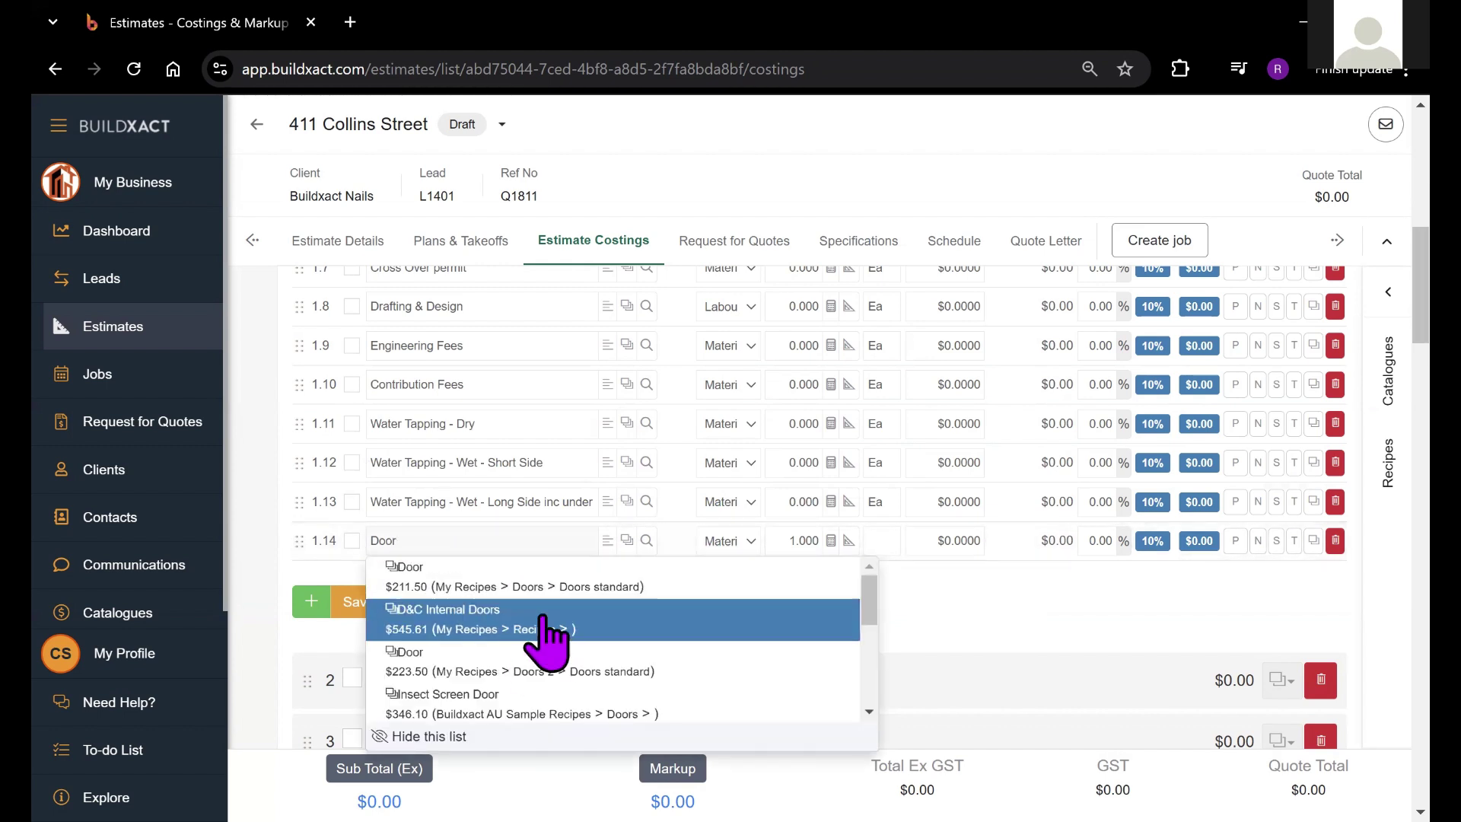
# Turn 'Show catalogue search results' back off via the gear menu.
pyautogui.scroll(1, 1341, 309)
pyautogui.scroll(3, 1345, 251)
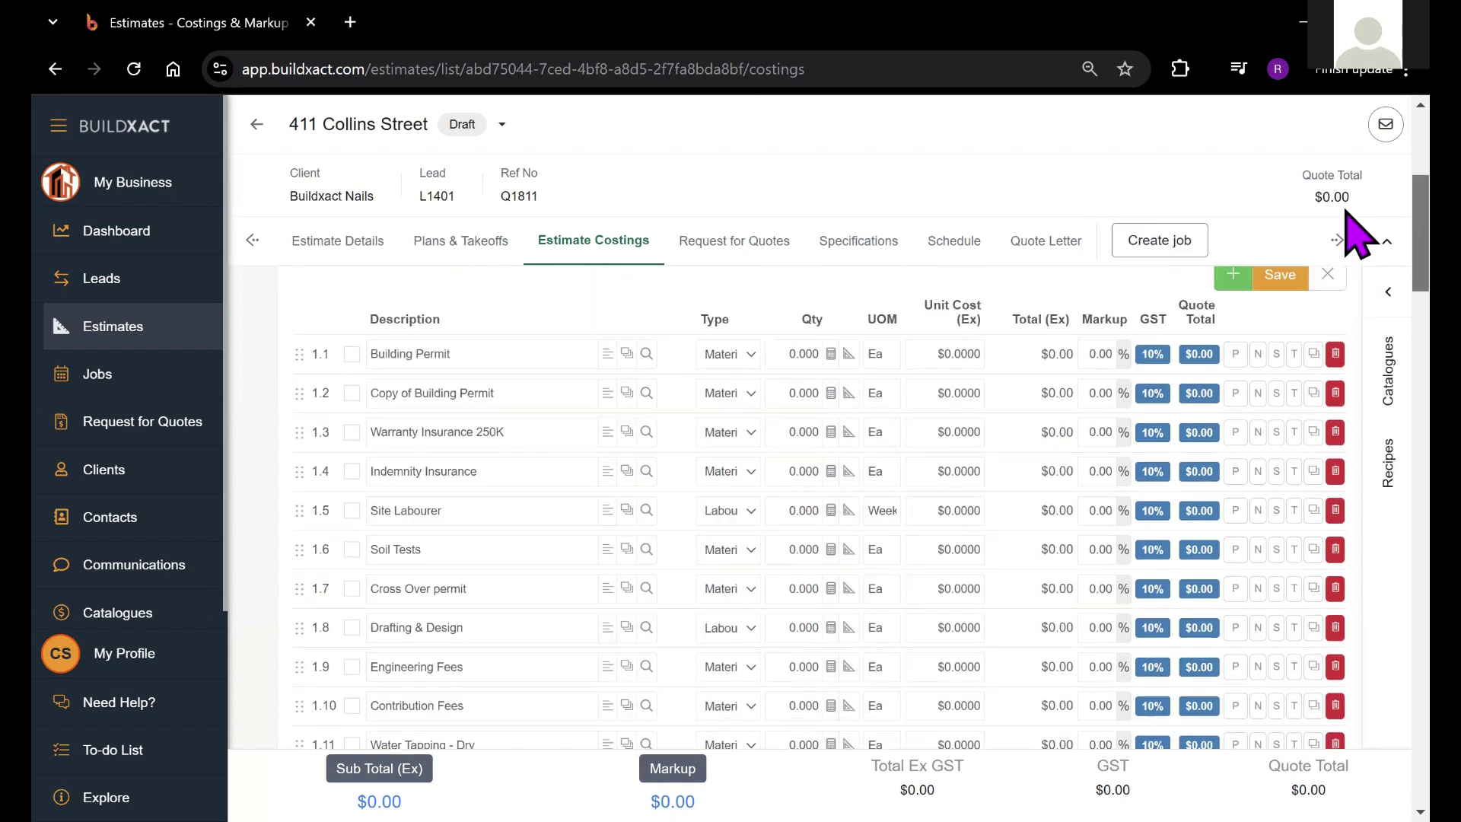
pyautogui.scroll(4, 1359, 236)
pyautogui.click(1321, 343)
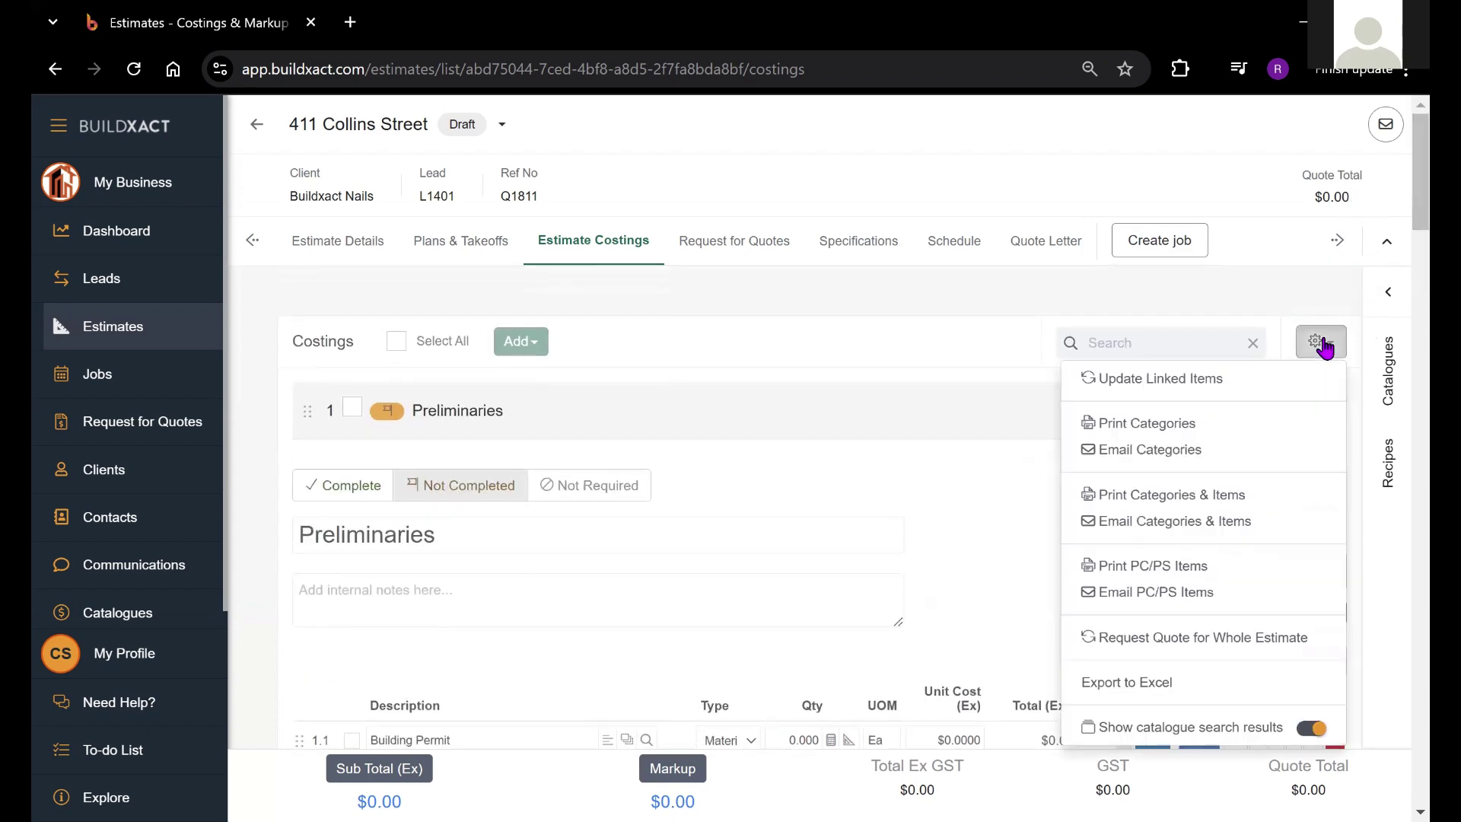
pyautogui.click(1314, 728)
# Cancel the unsaved 'Door' item 1.14, leaving Preliminaries items 1.1–1.13 read-only.
pyautogui.scroll(-6, 1386, 229)
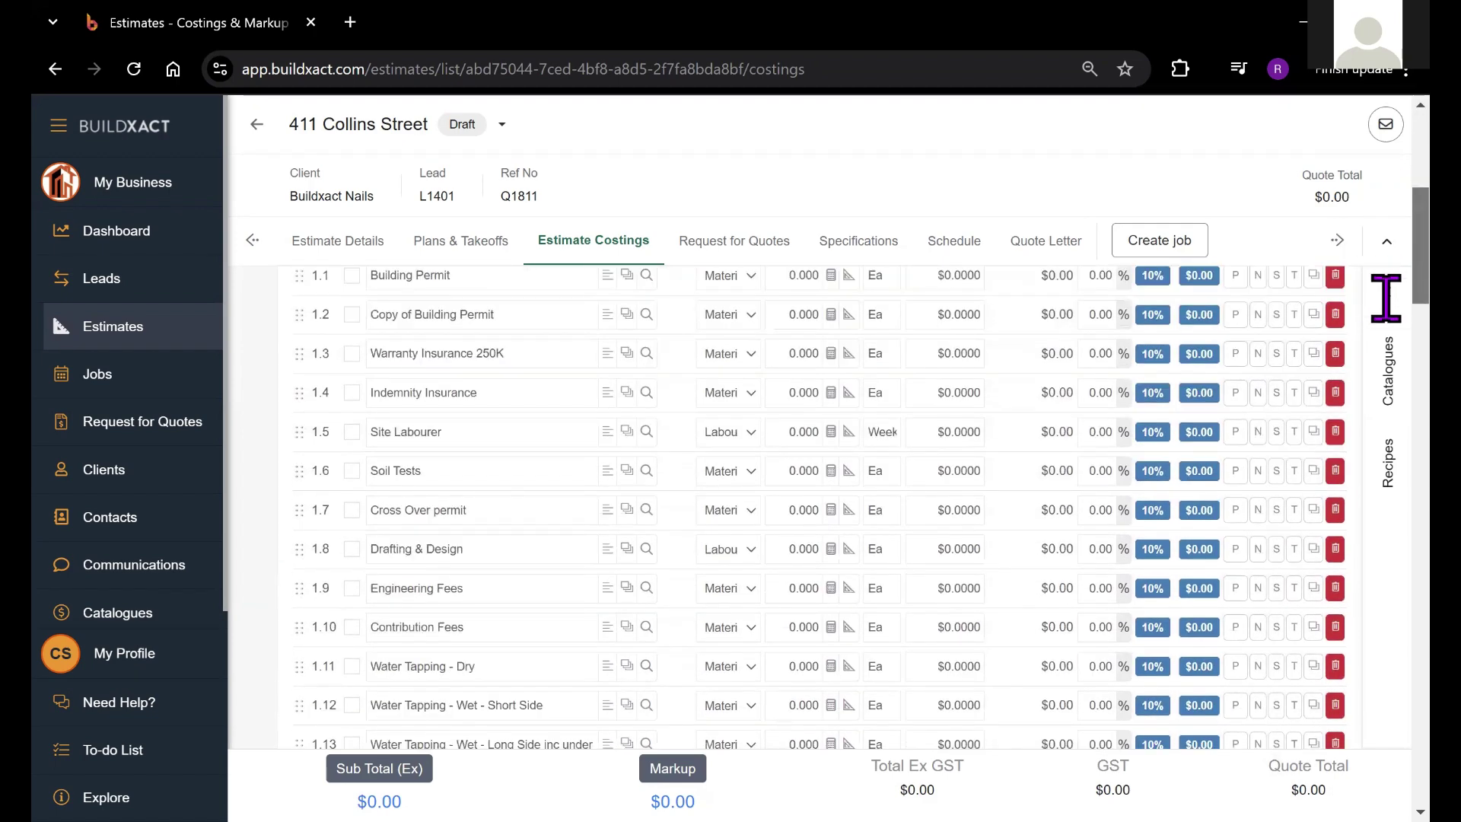
pyautogui.scroll(-3, 1385, 296)
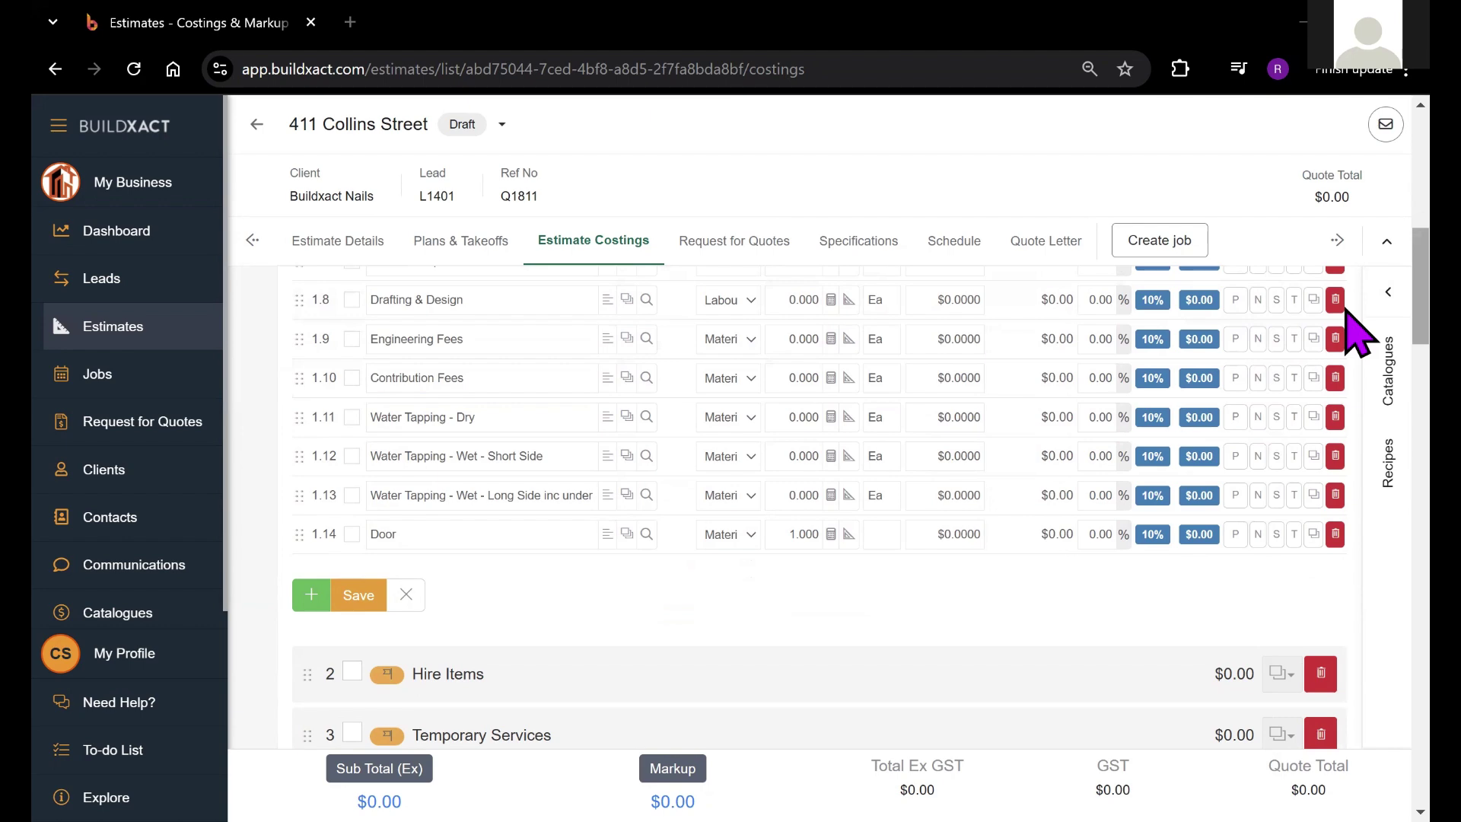
pyautogui.scroll(4, 1351, 200)
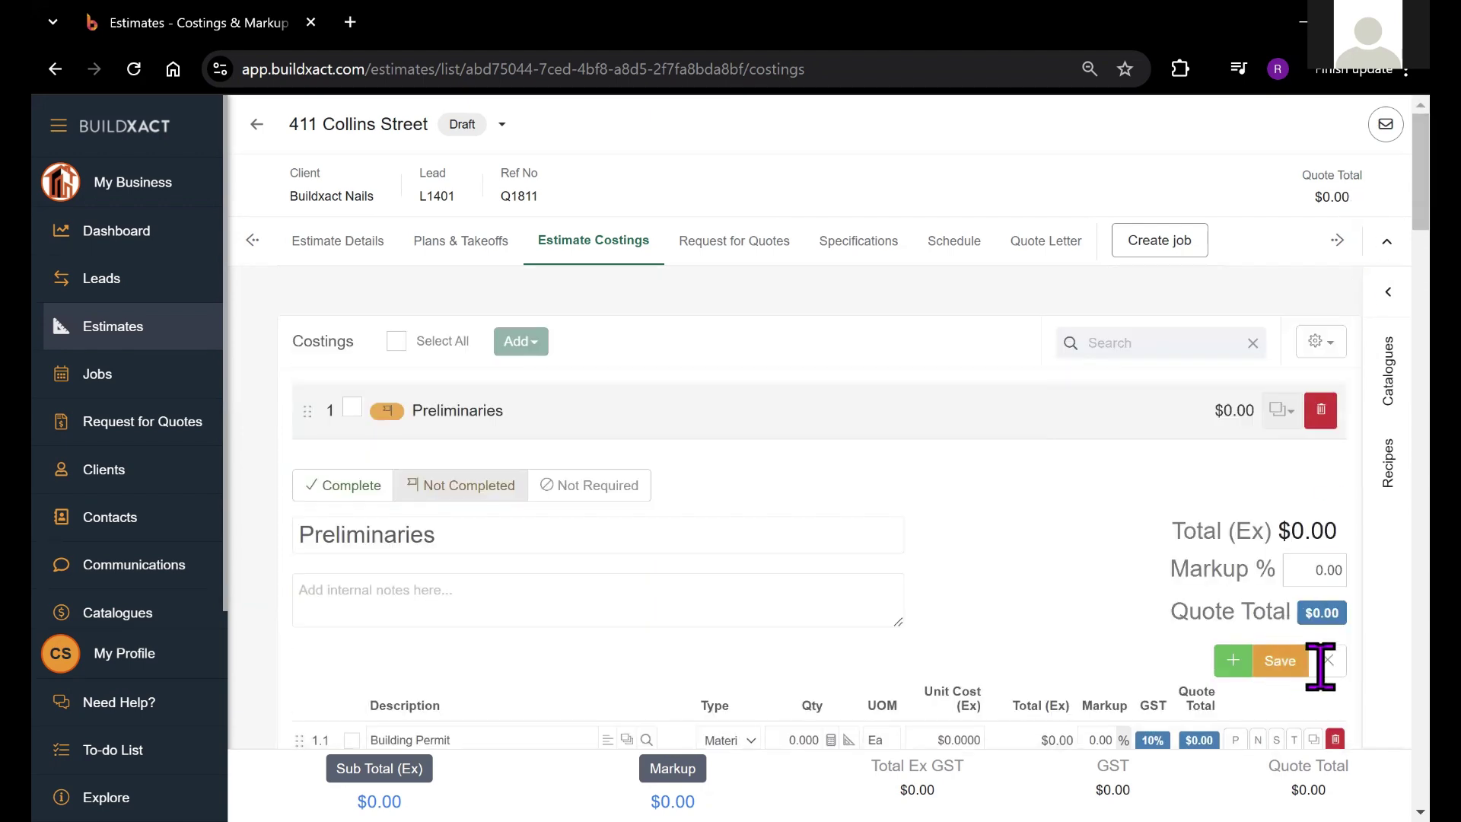
pyautogui.click(1322, 668)
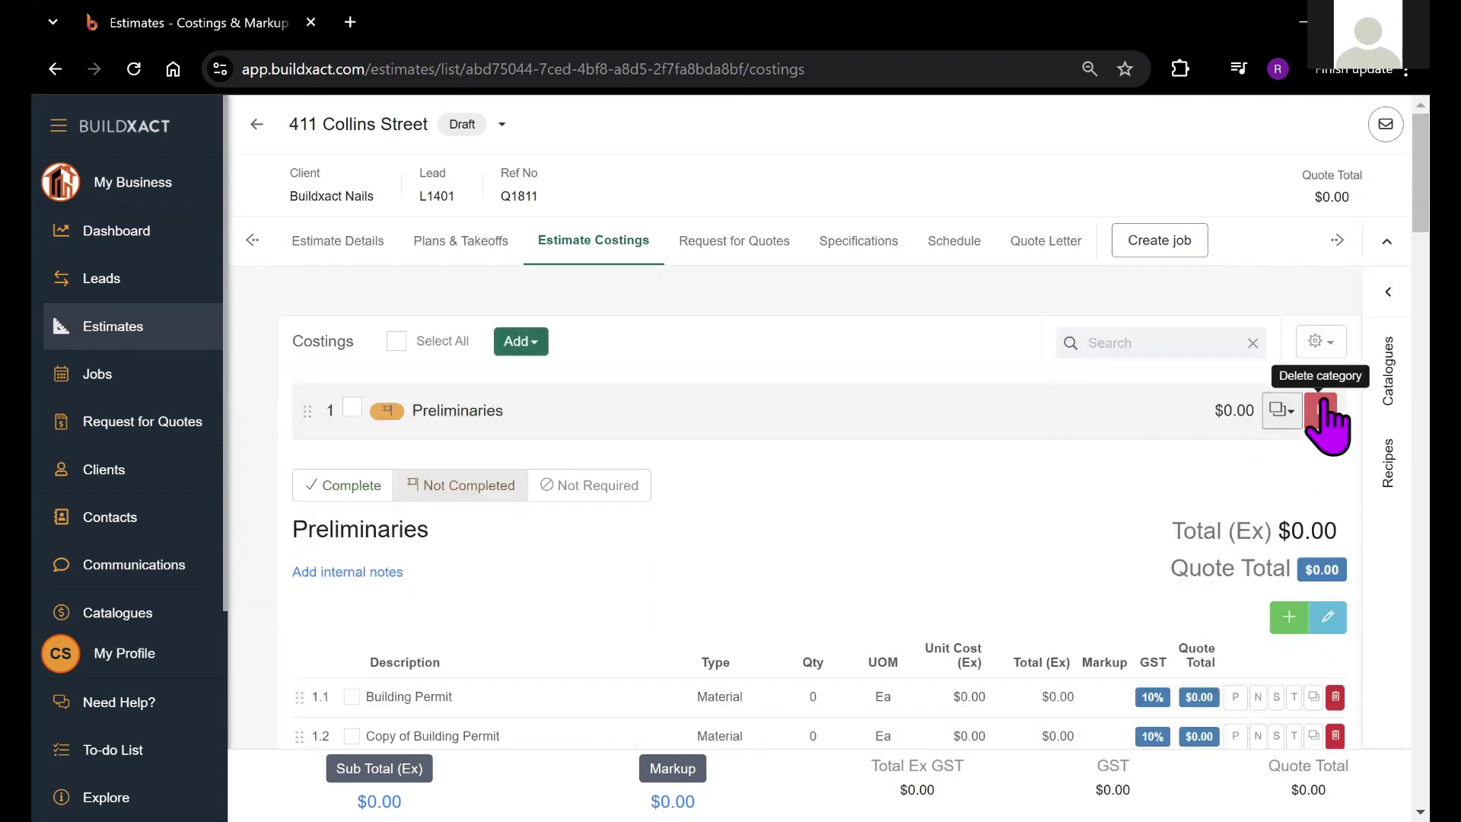
# Print the Categories & Items report from the gear menu in PDF format.
pyautogui.click(1339, 348)
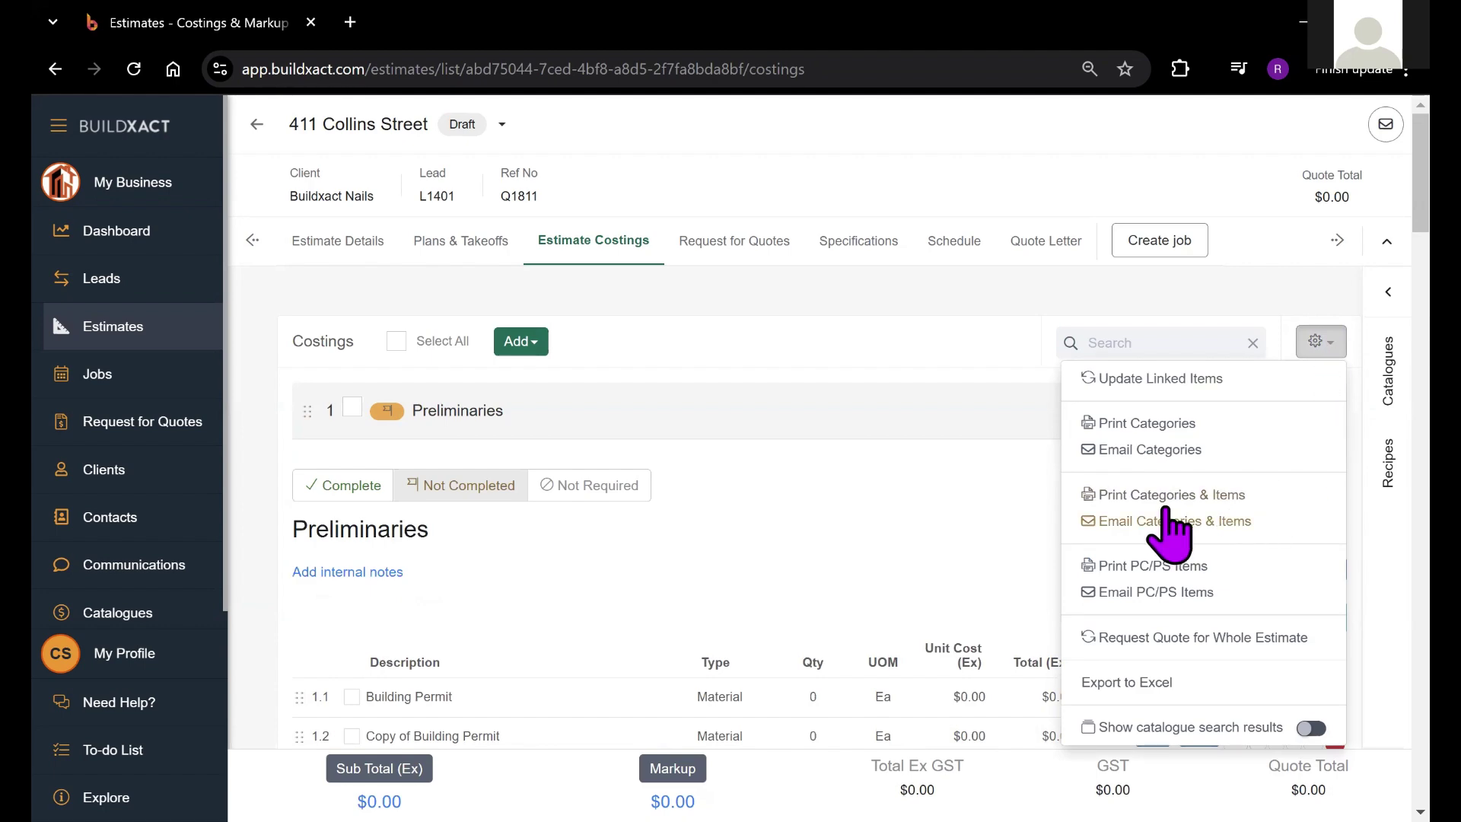
pyautogui.click(1183, 501)
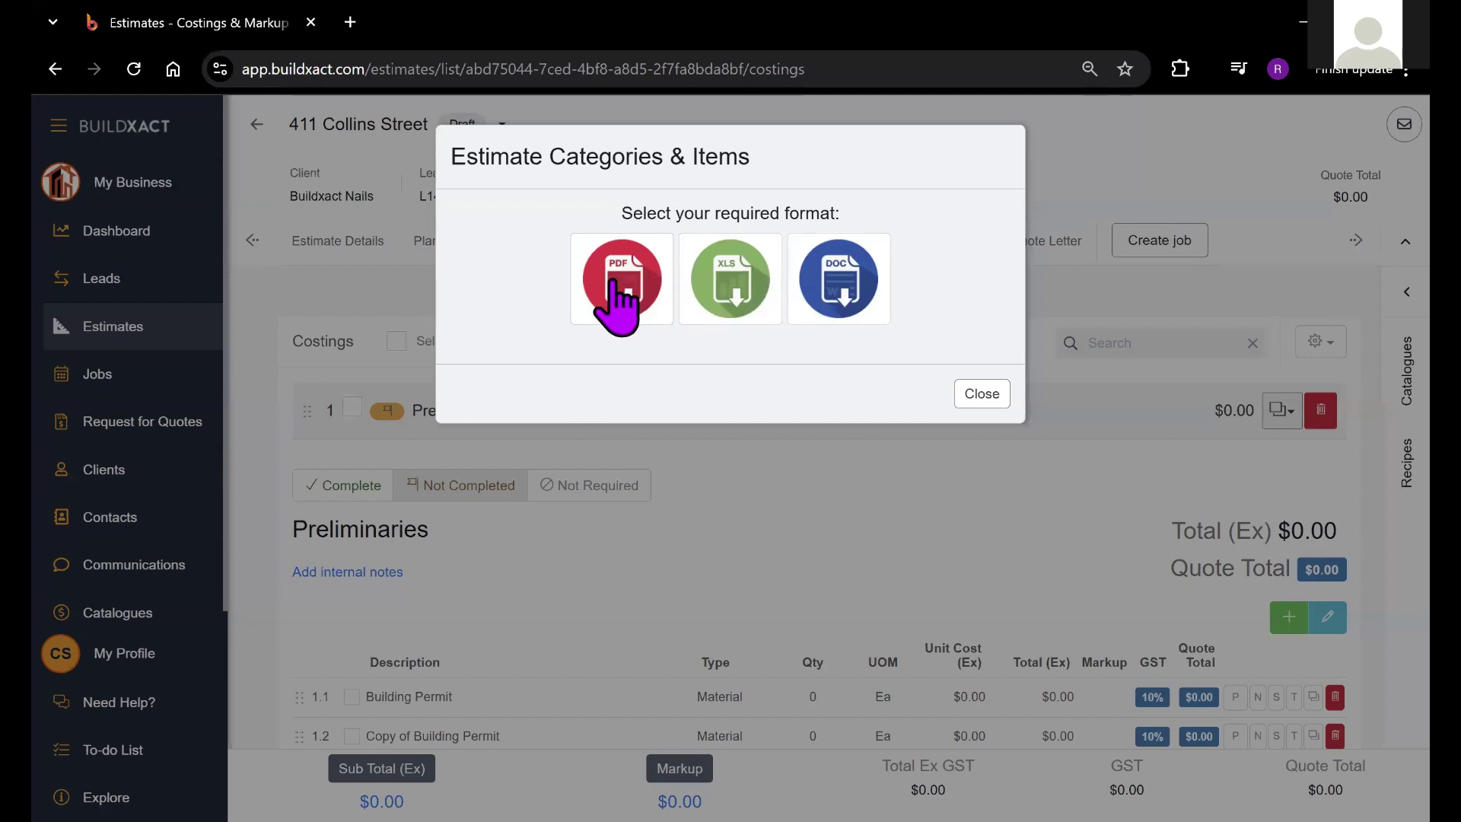
pyautogui.click(618, 299)
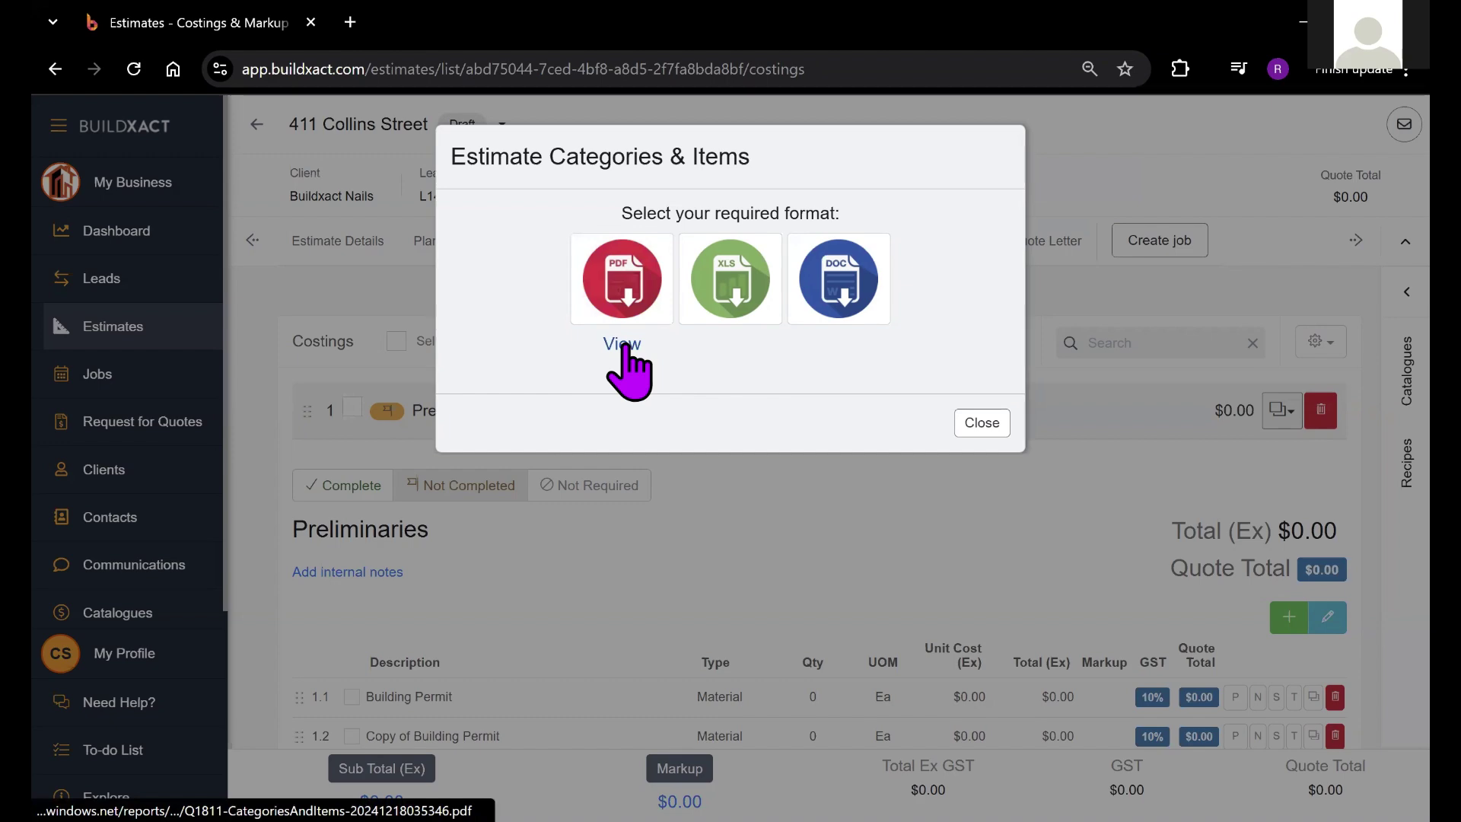
# View the Q1811 – 411 Collins Street PDF report and scroll to its Preliminaries cost items.
pyautogui.click(622, 344)
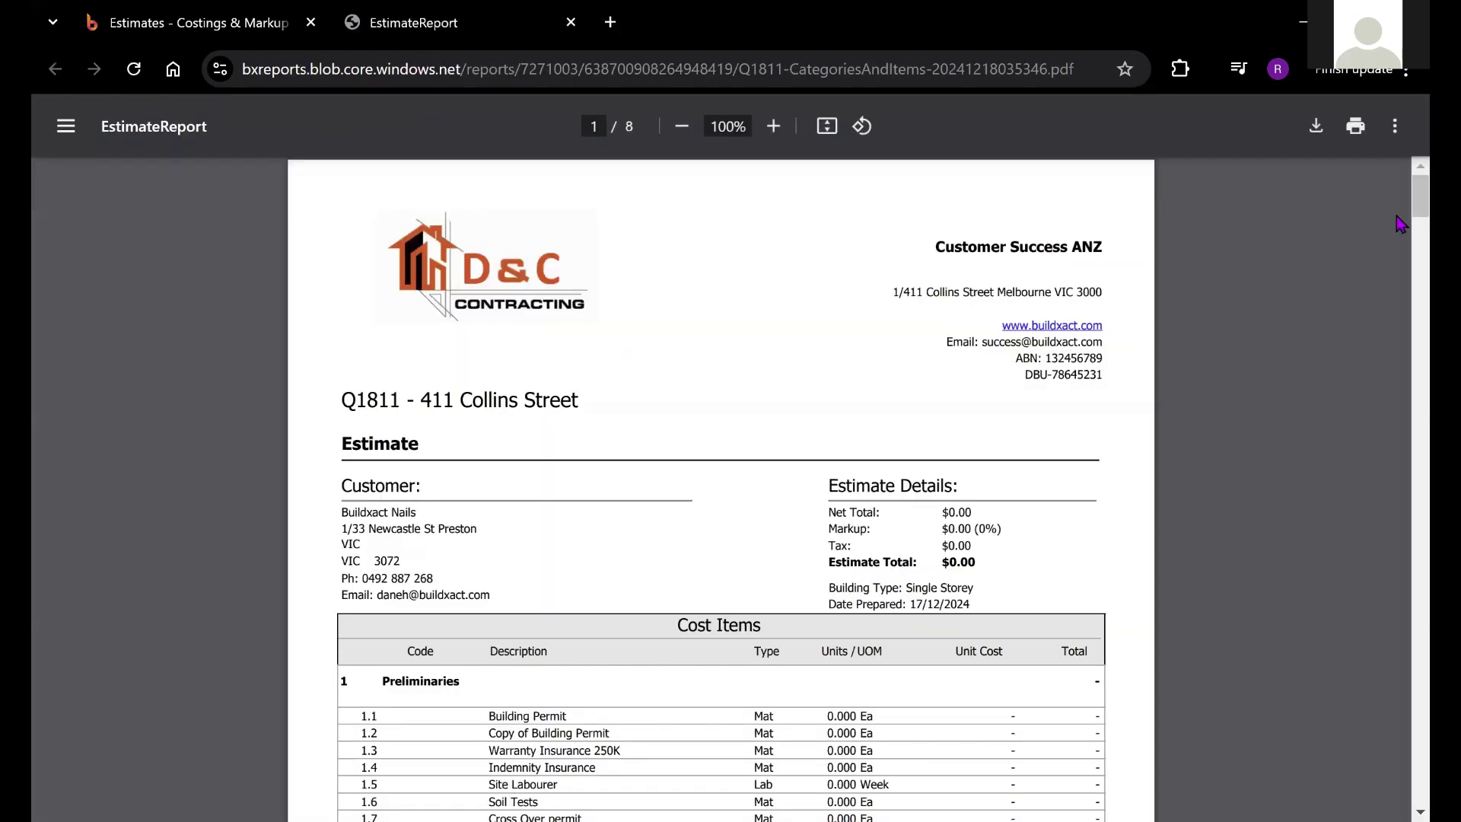
pyautogui.scroll(-5, 1400, 188)
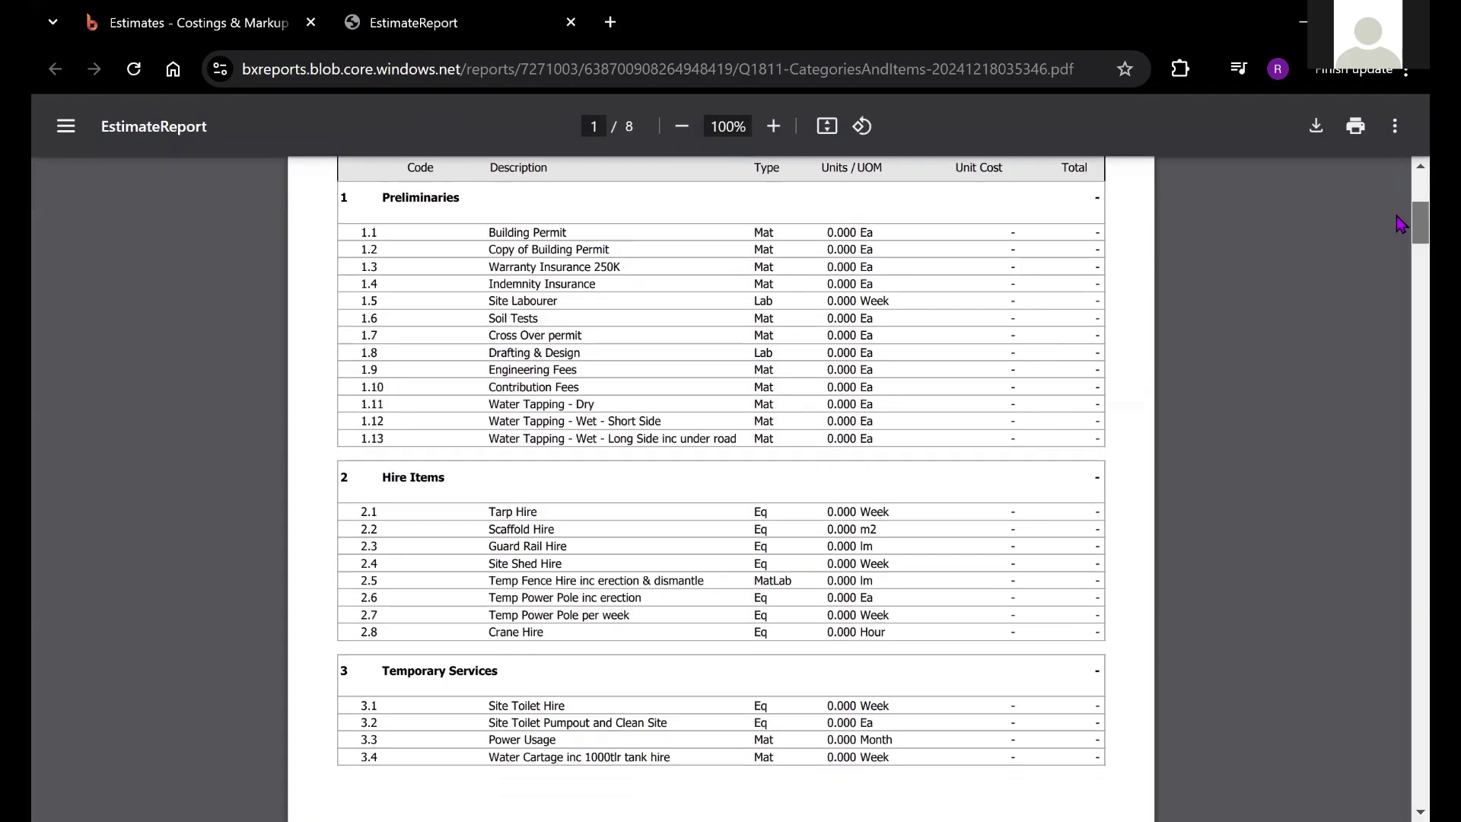
pyautogui.moveTo(388, 265); pyautogui.dragTo(515, 263)
pyautogui.click(542, 317)
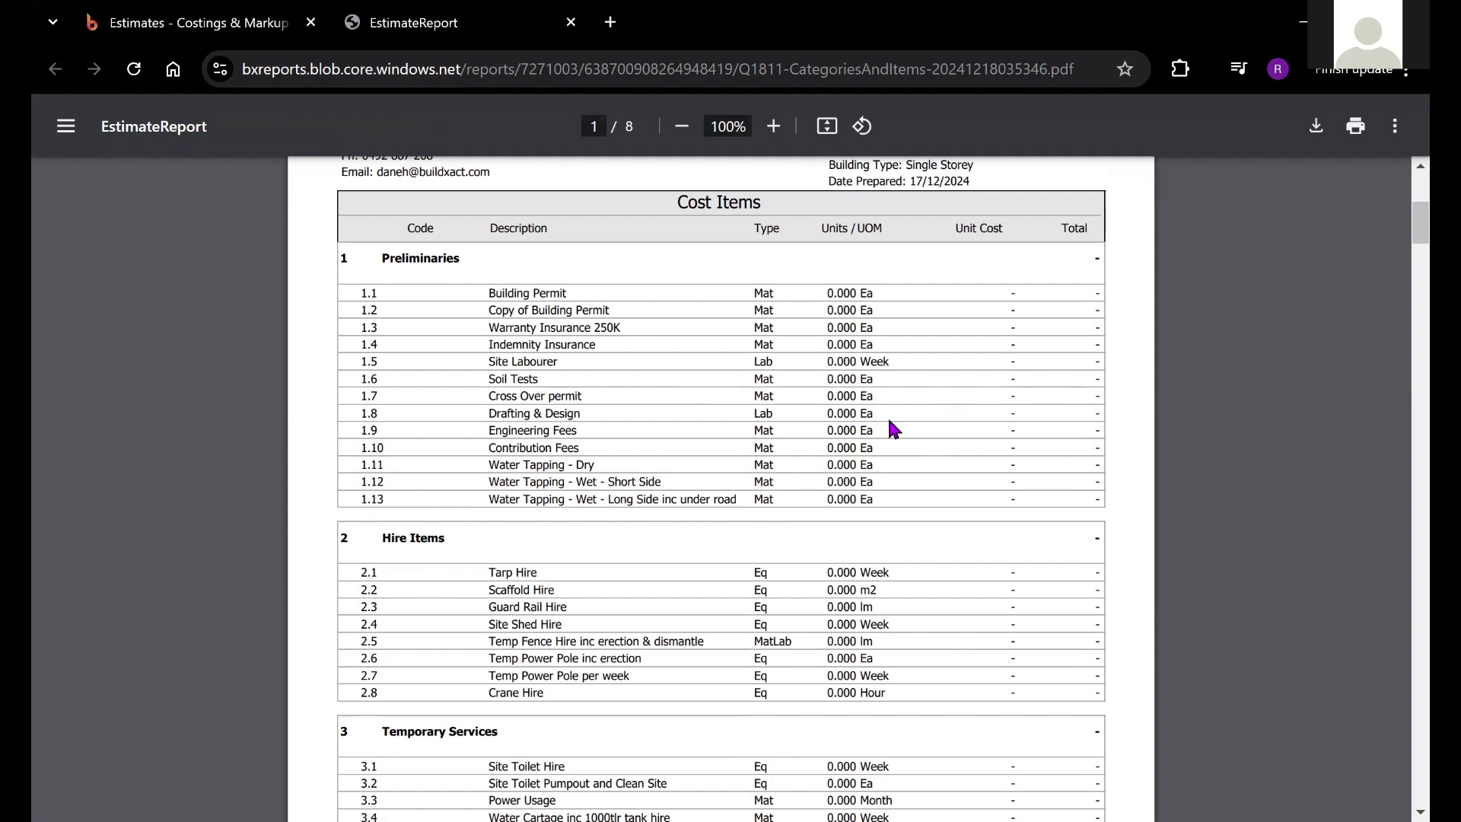
# Close the EstimateReport tab and the Categories & Items dialog, then scroll the costings.
pyautogui.click(571, 22)
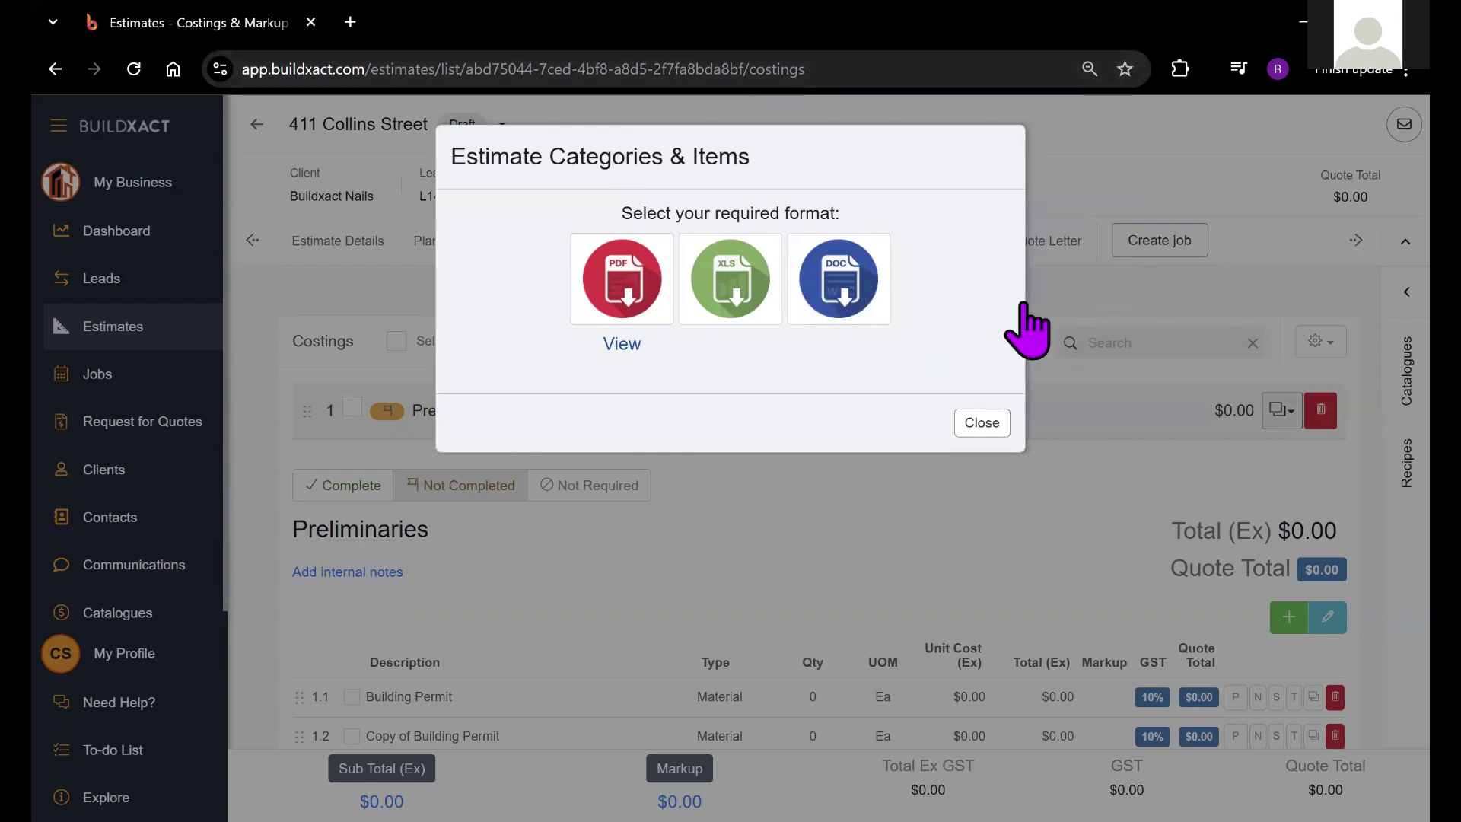
pyautogui.click(982, 424)
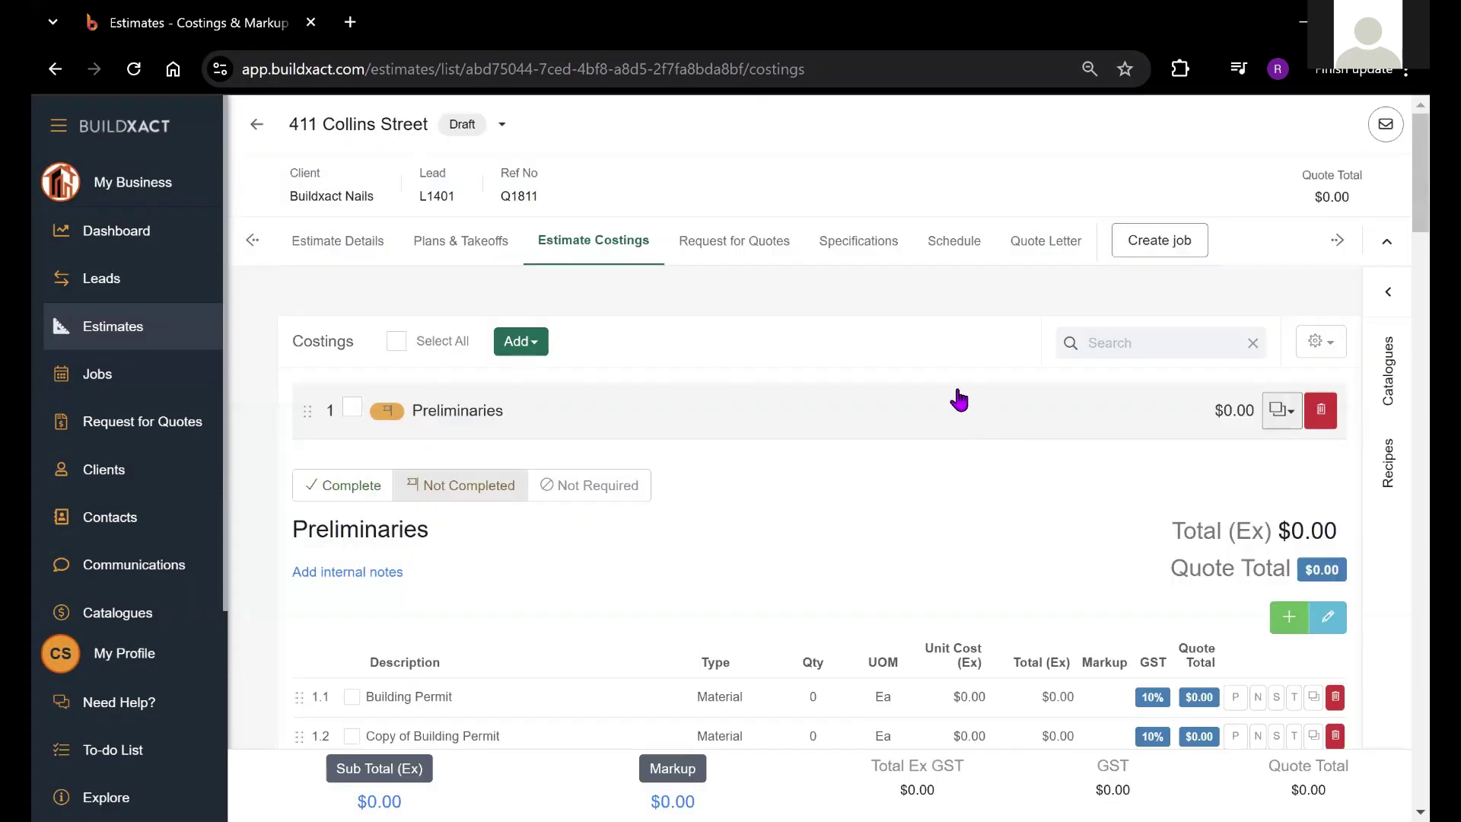
pyautogui.scroll(-3, 1367, 244)
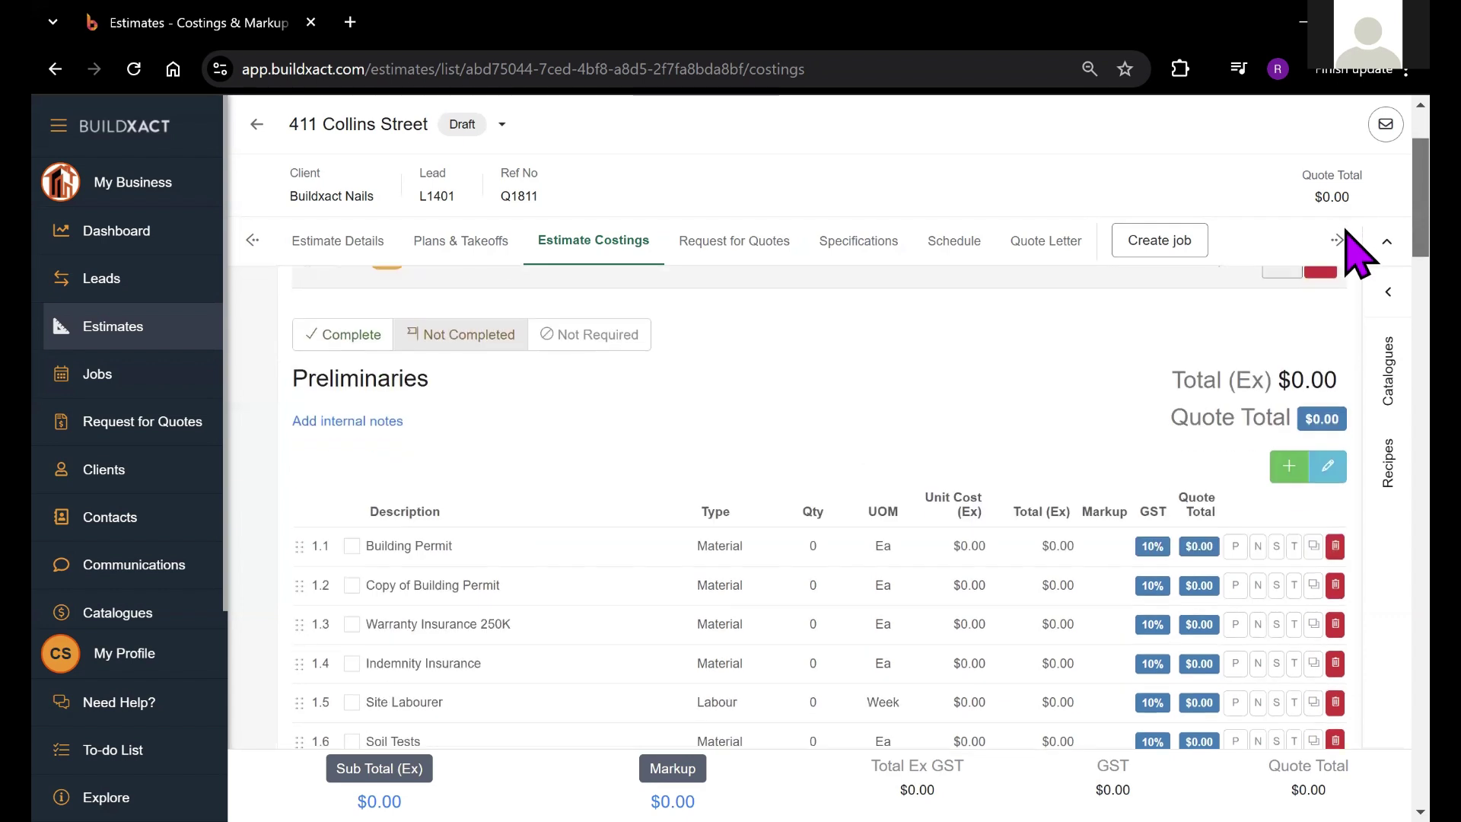